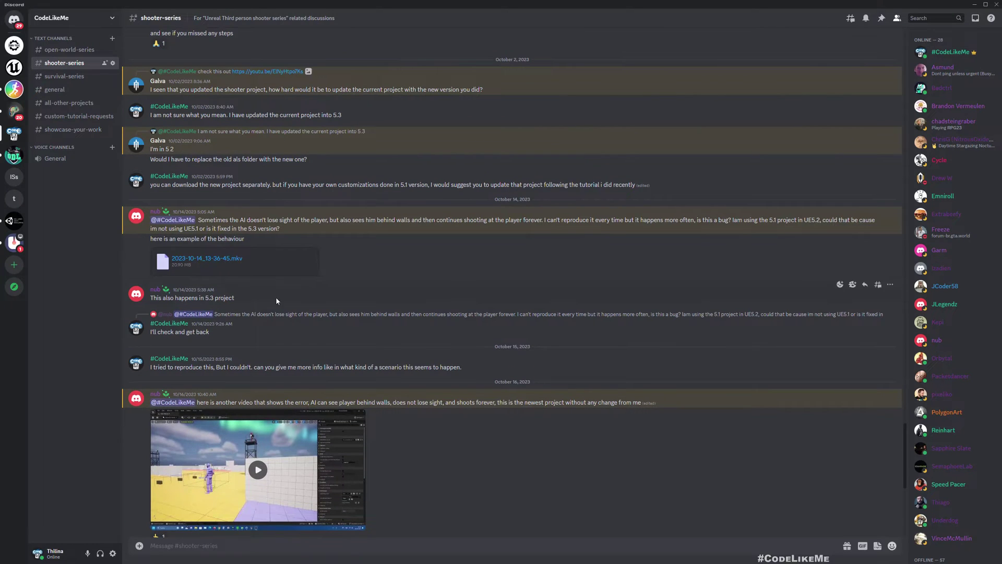
scroll(313, 321, "down", 3)
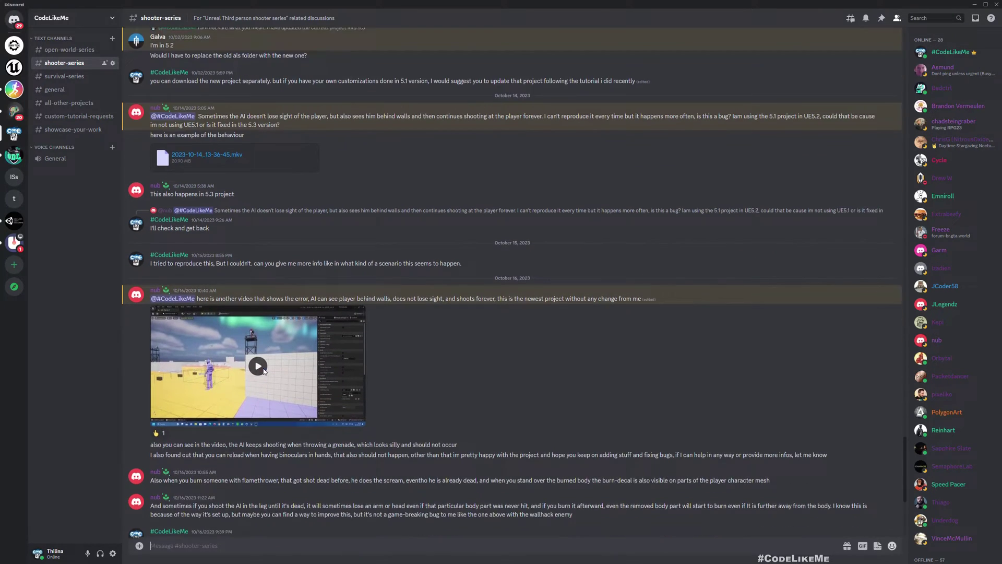
scroll(264, 371, "down", 2)
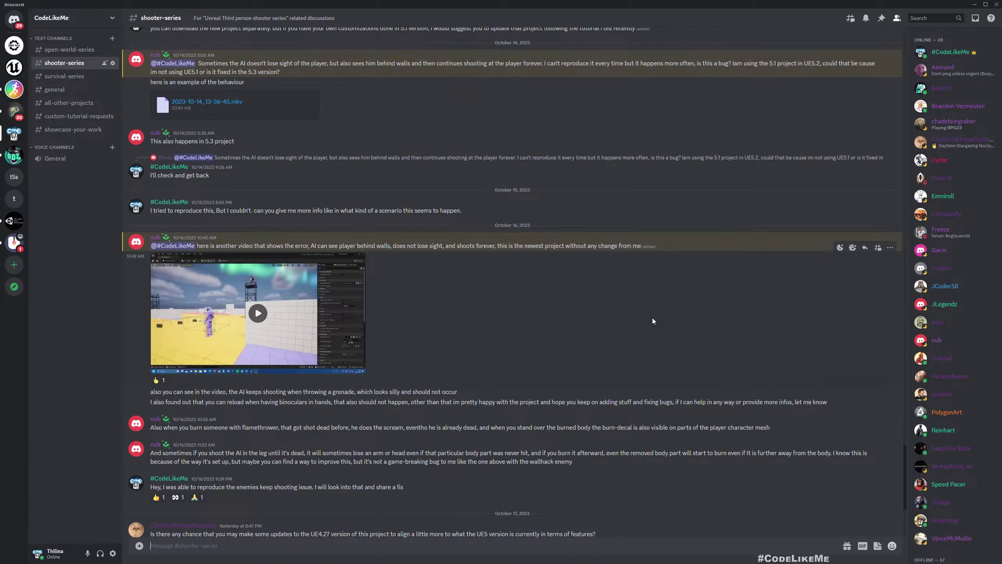
scroll(652, 321, "down", 1)
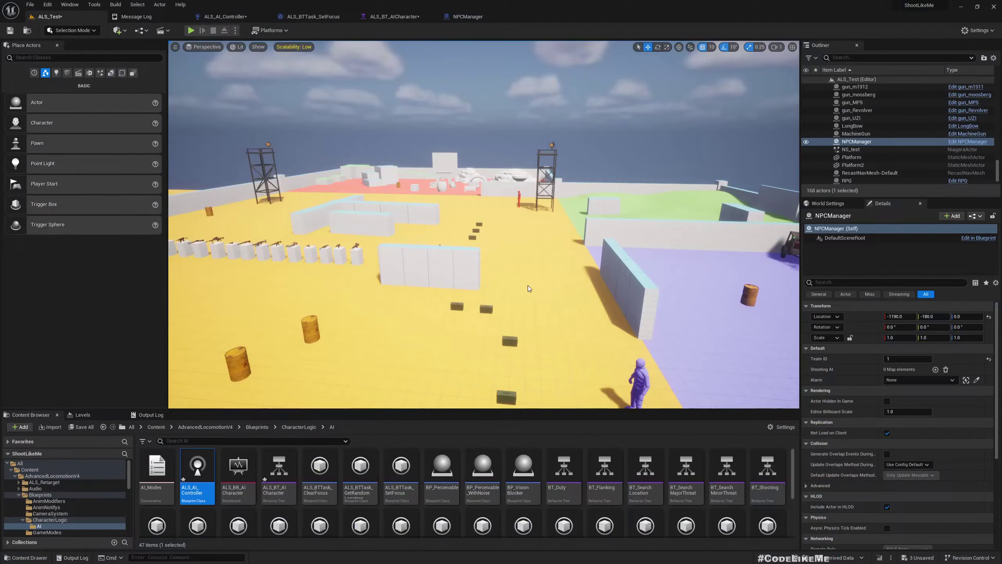
Step: Play-test the level: draw the rifle, run to the wall, crouch behind it, then stop
key("F11")
key("alt+p")
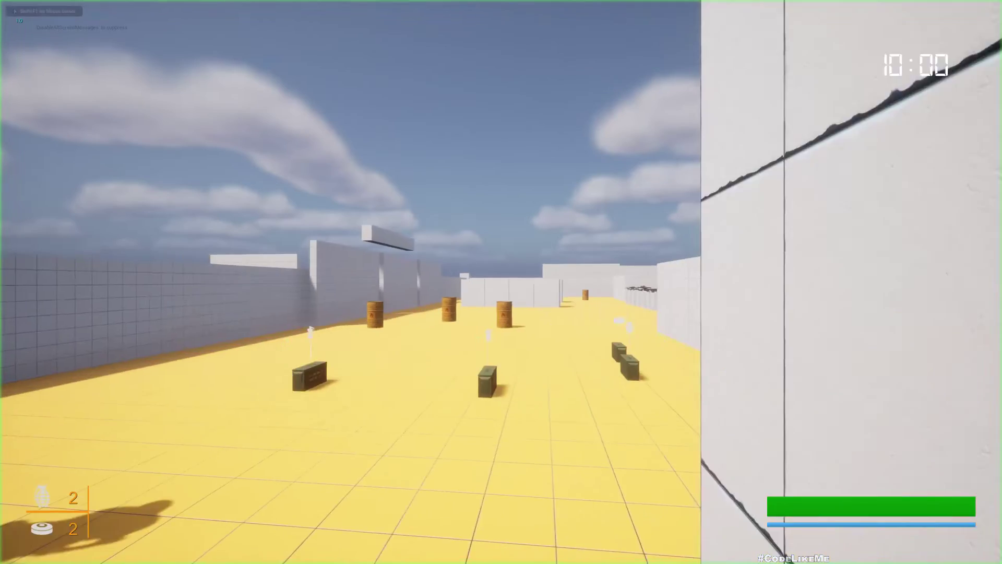
key("w")
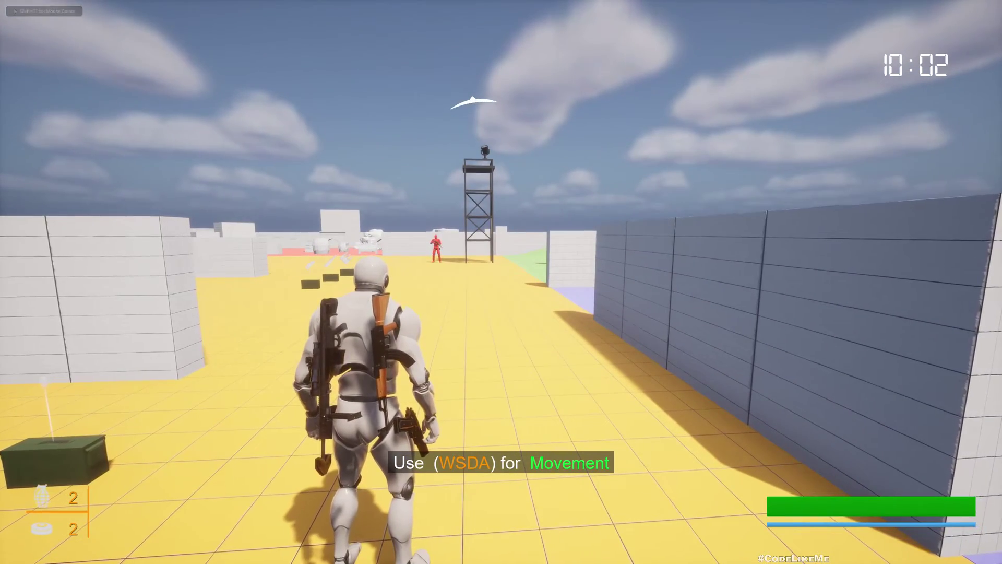
key("w")
key("w")
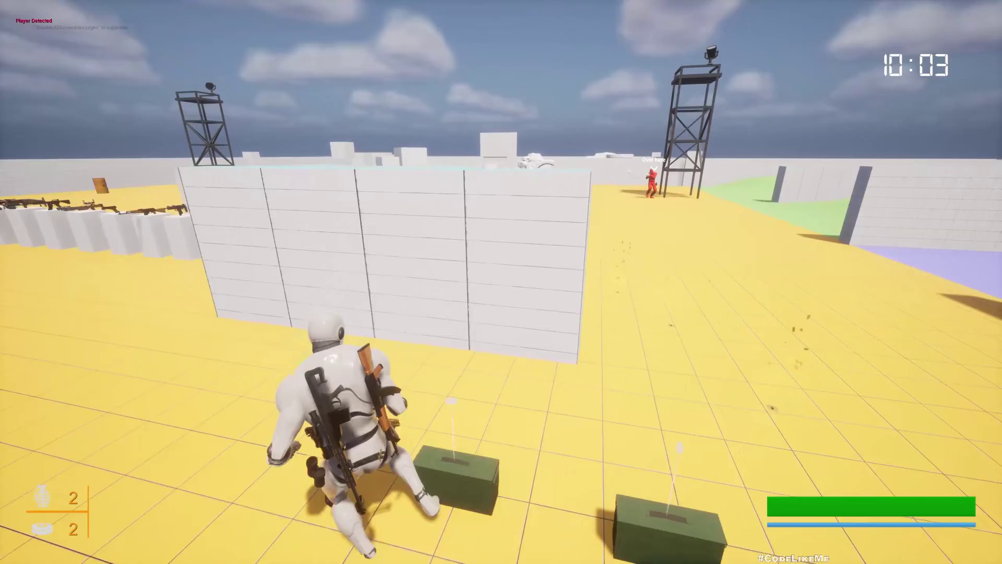
key("1")
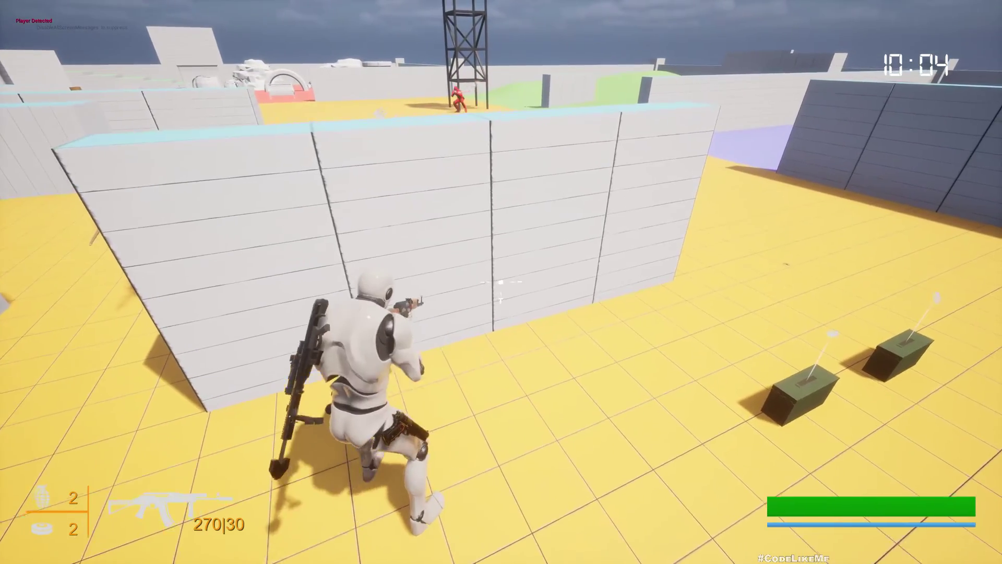
key("w")
key("w")
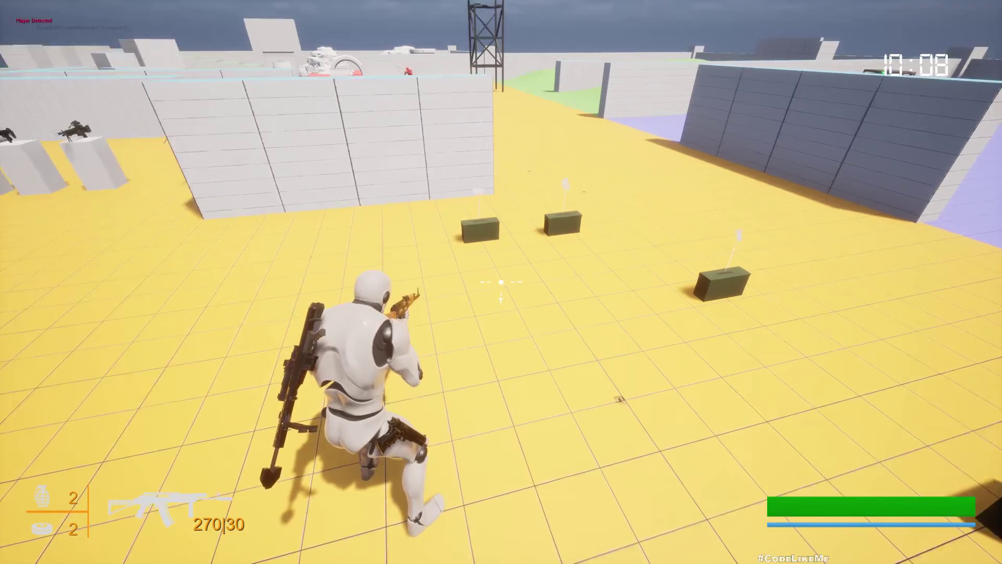
key("c")
key("w")
key("c")
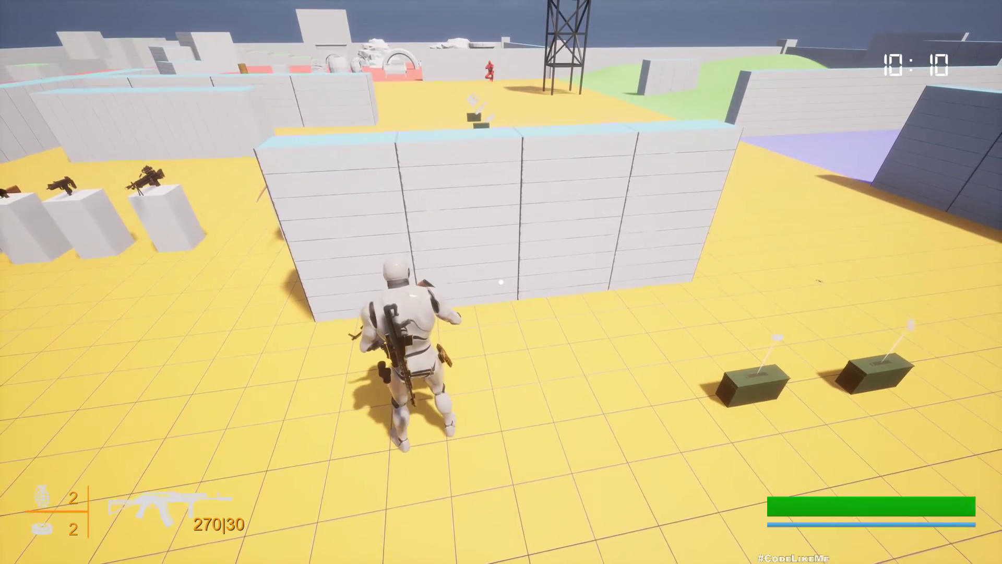
key("c")
key("c")
key("s")
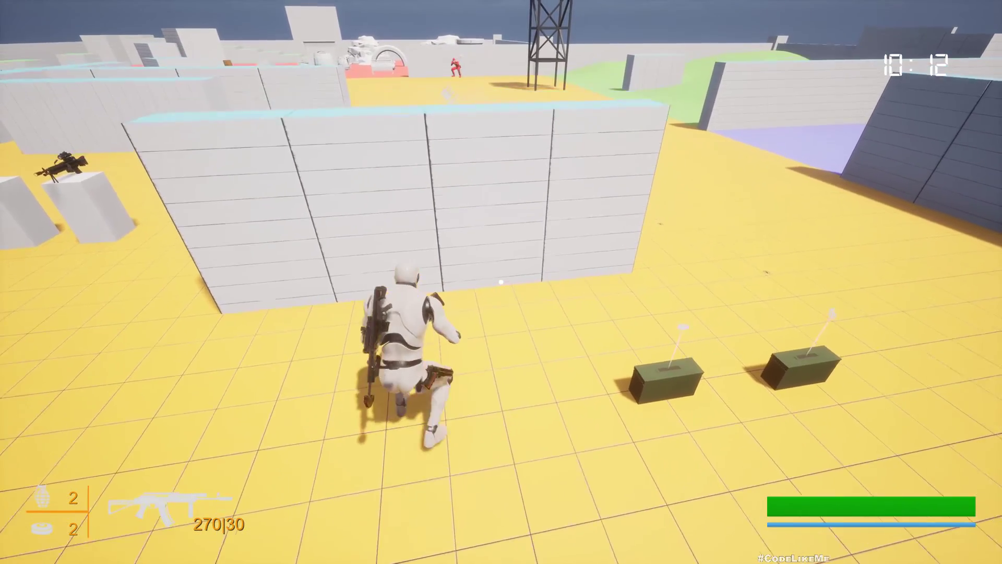
key("c")
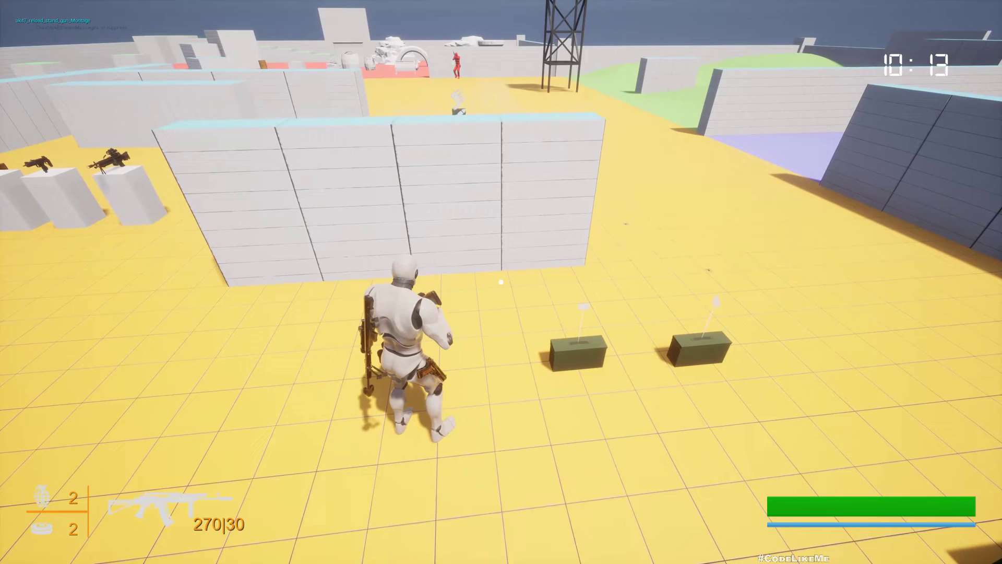
key("Escape")
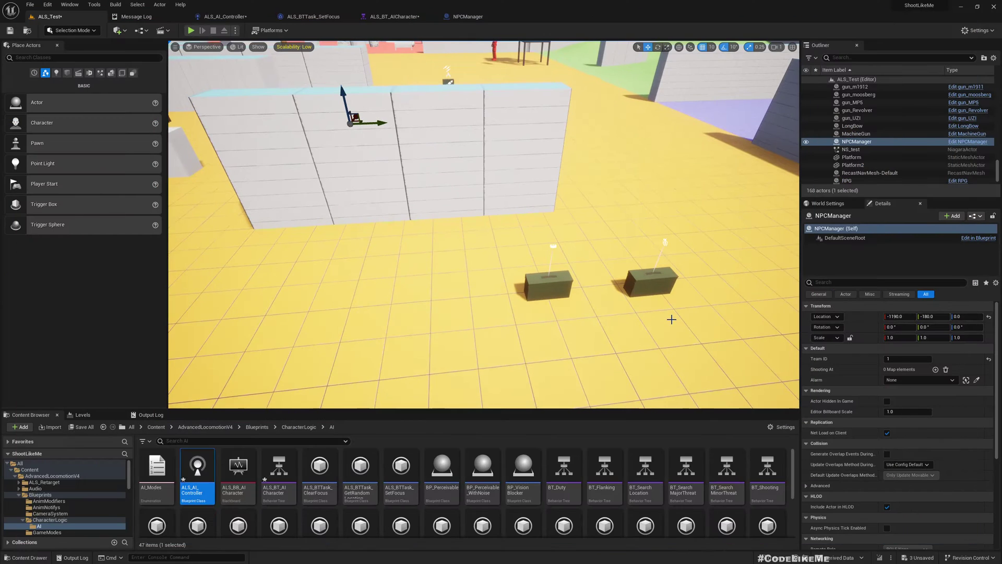
Step: View the behavior tree's root Selector, then return to the arena level near the walls and tower
right_click_drag(601, 279, 570, 277)
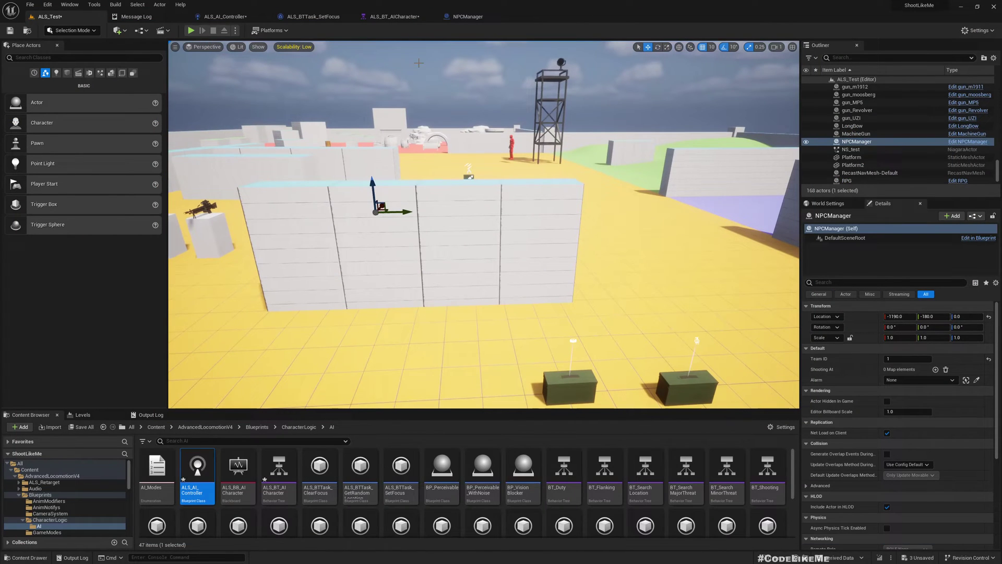
double_click(319, 526)
right_click_drag(267, 350, 338, 404)
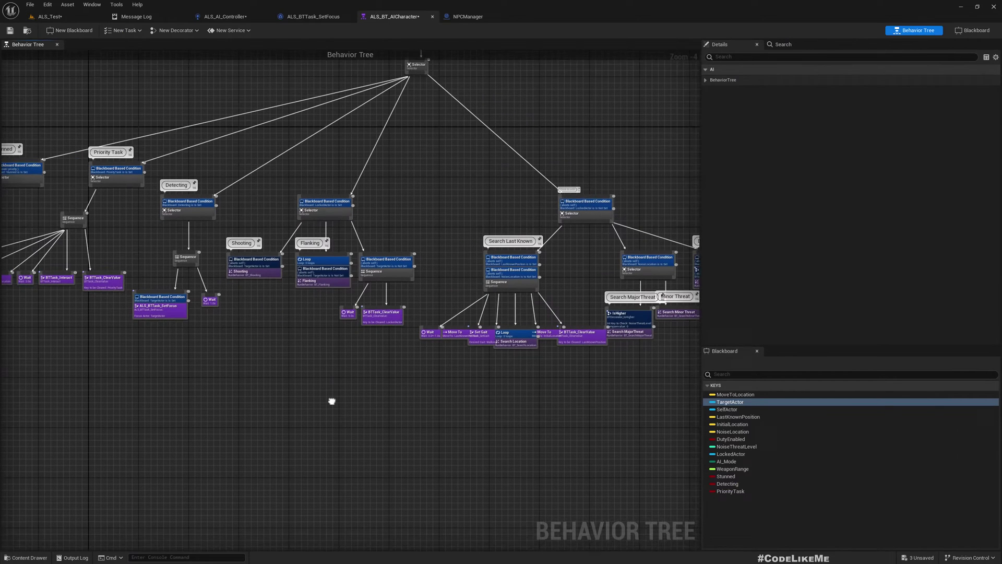
right_click_drag(300, 330, 308, 347)
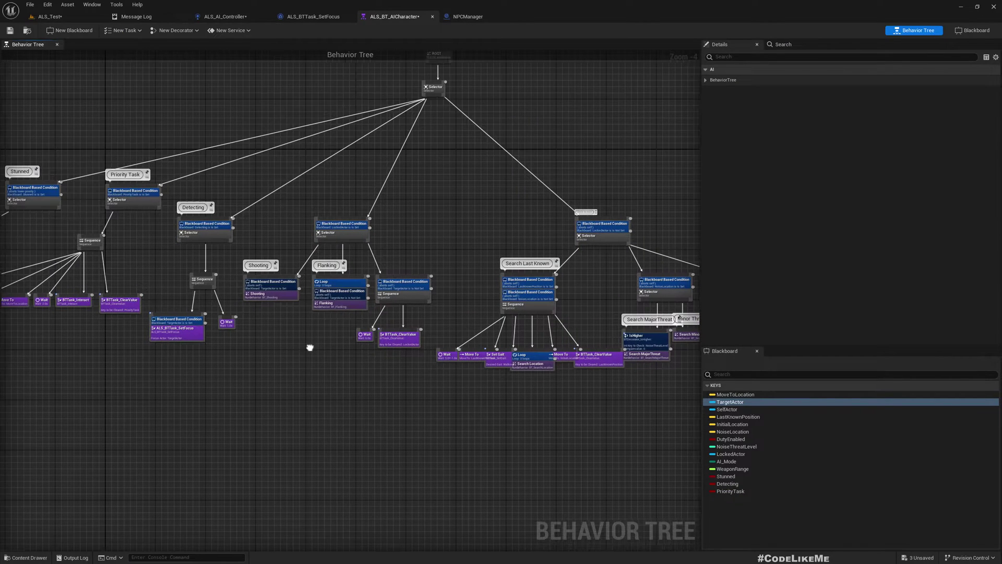
left_click(49, 16)
mouse_move(470, 234)
right_mouse_down()
mouse_move(486, 220)
mouse_move(470, 235)
right_mouse_up()
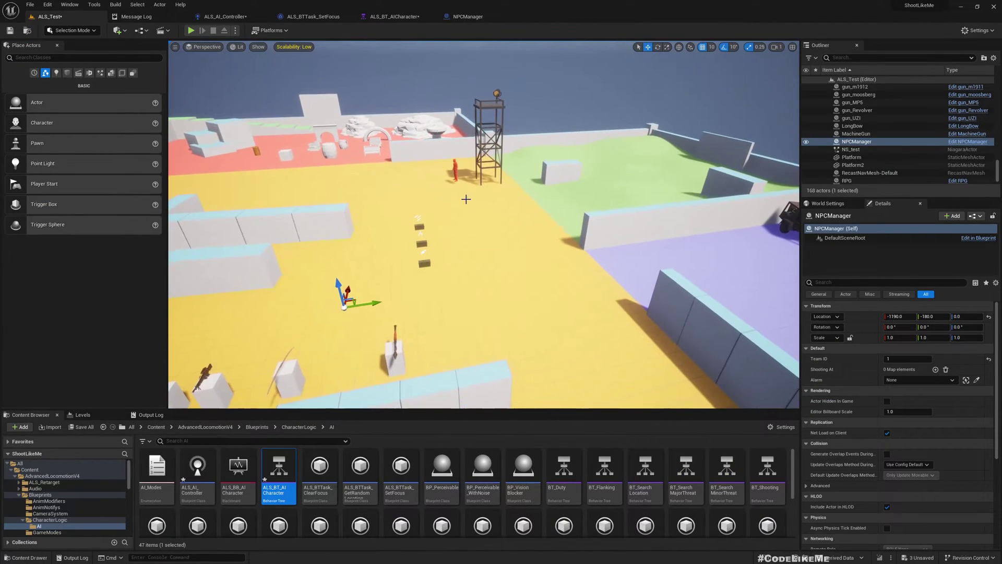
right_click_drag(516, 305, 367, 319)
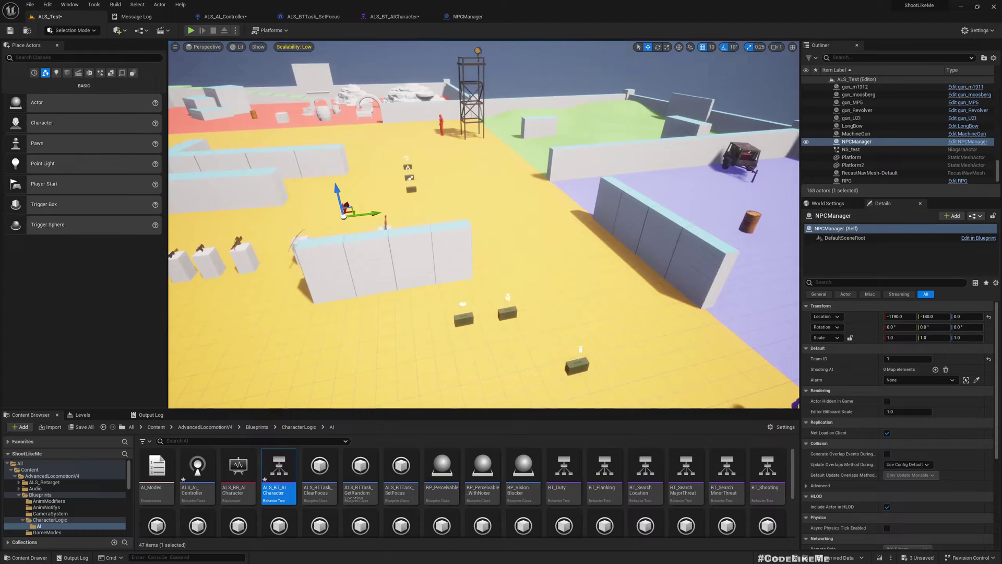
Step: Start a new play-test, run toward the wall, and free the mouse with Shift+F1
key("alt+p")
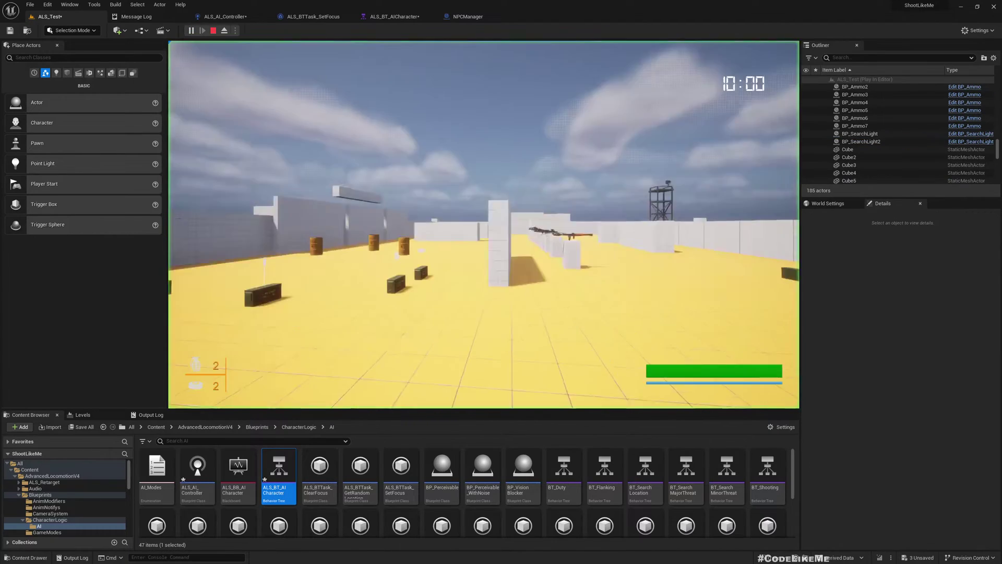
key("w")
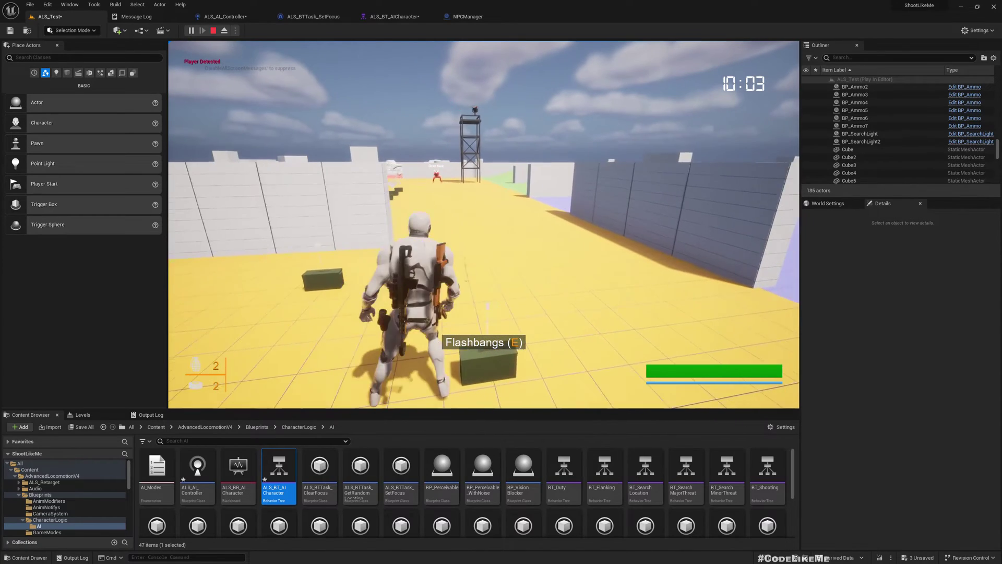
key("w")
key("w")
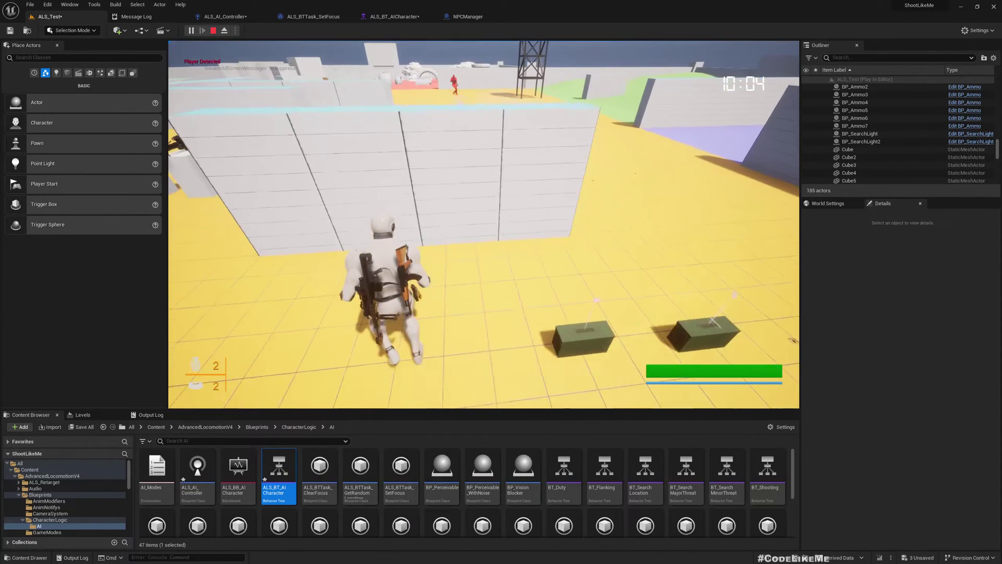
key("shift+F1")
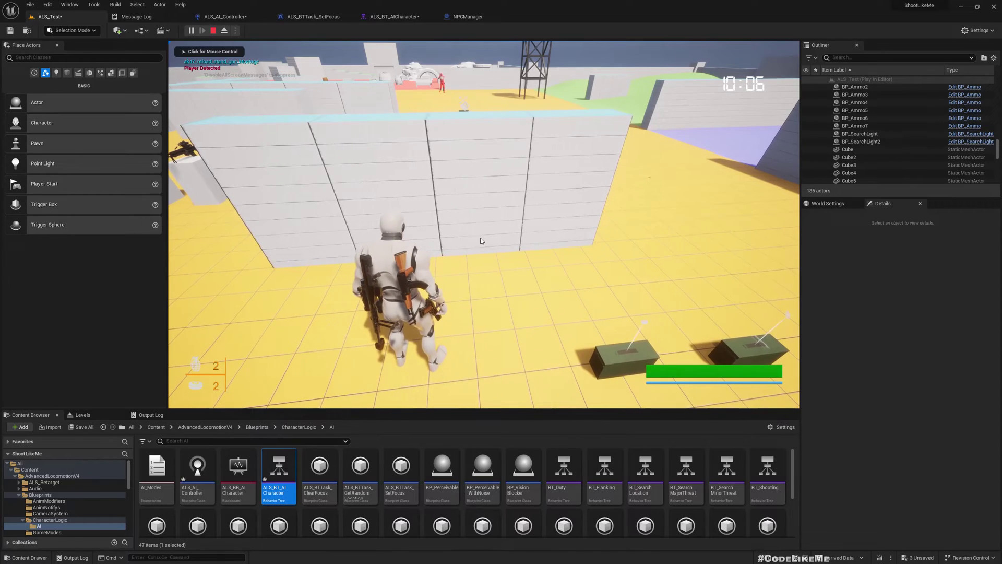
Step: Review the live tree's Shooting and Flanking branches and the SetFocus task, then return to ALS_Test
left_click(386, 20)
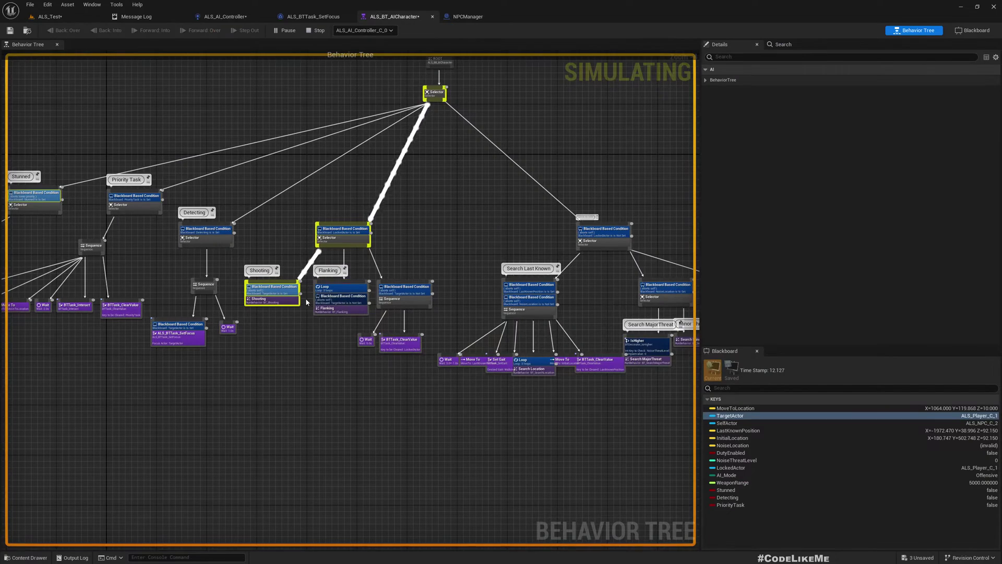
scroll(268, 347, "up", 3)
right_click_drag(269, 347, 313, 354)
scroll(313, 353, "down", 3)
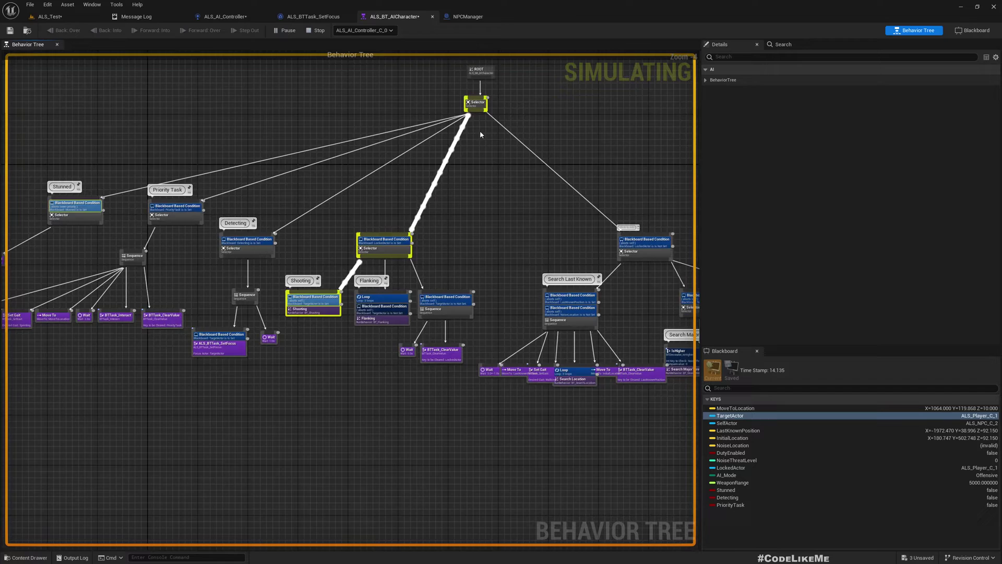
right_click_drag(492, 110, 473, 199)
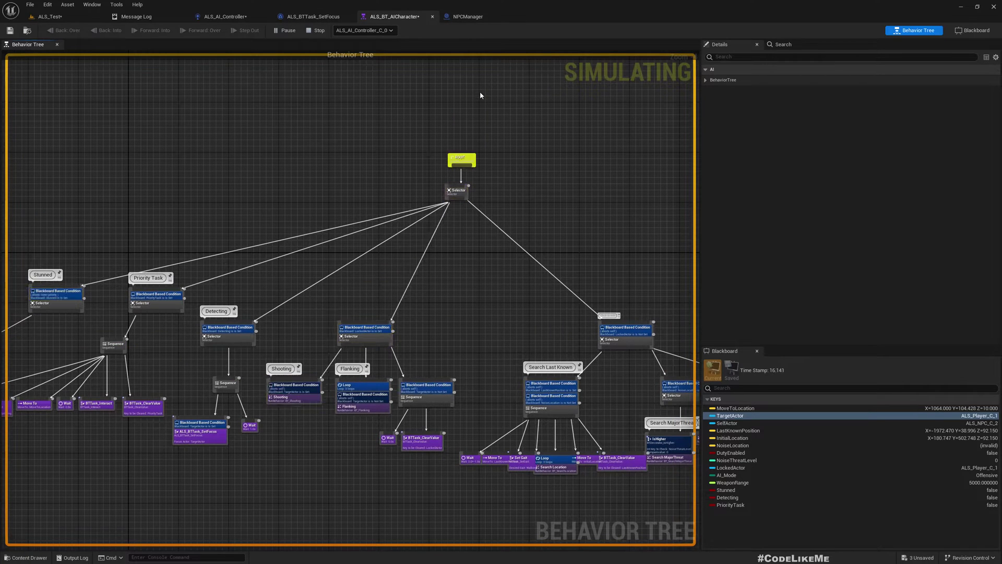
right_click_drag(459, 270, 462, 249)
scroll(462, 248, "up", 1)
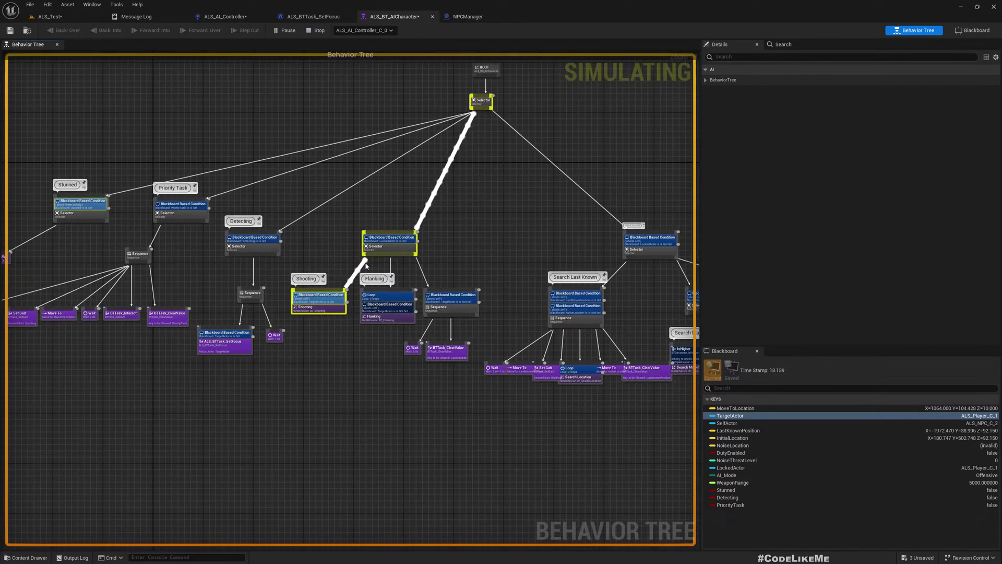
scroll(340, 283, "up", 2)
scroll(339, 283, "down", 1)
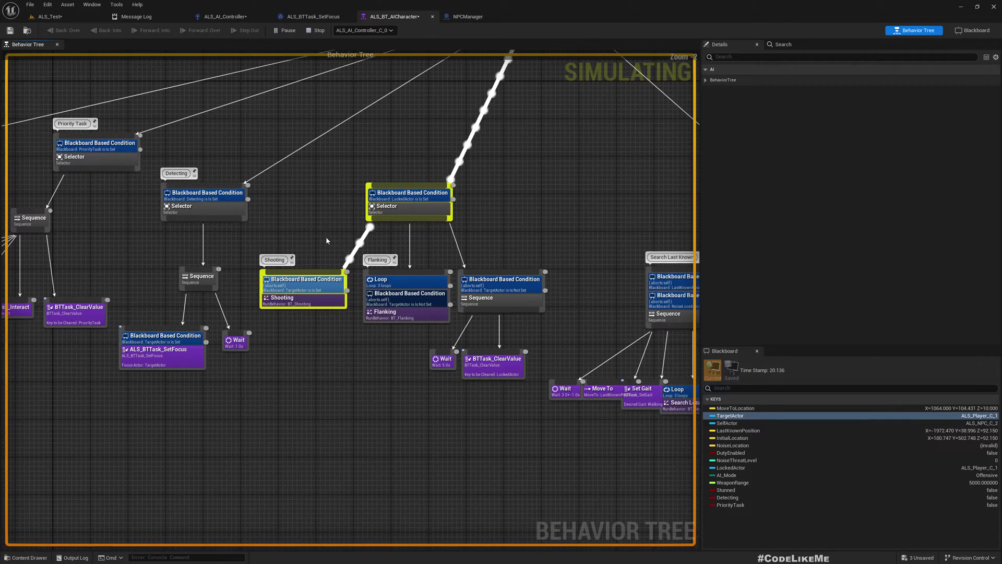
scroll(326, 237, "down", 1)
scroll(329, 286, "down", 1)
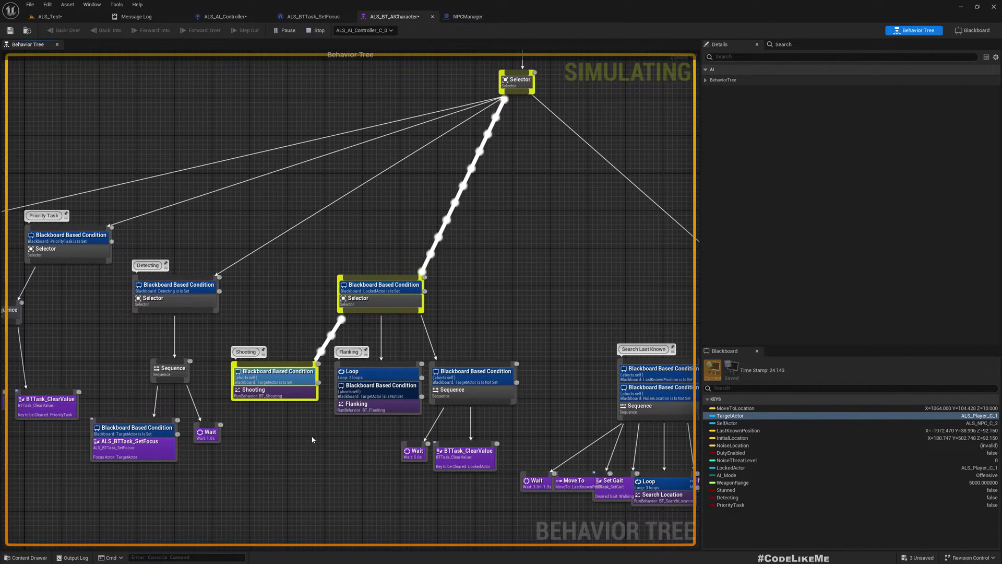
scroll(316, 423, "up", 1)
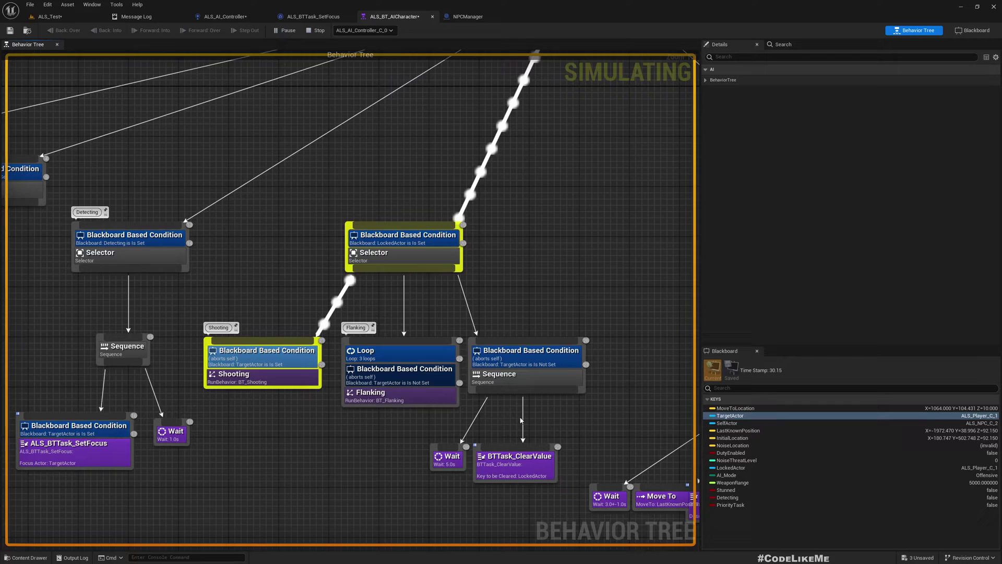
right_click_drag(506, 414, 515, 367)
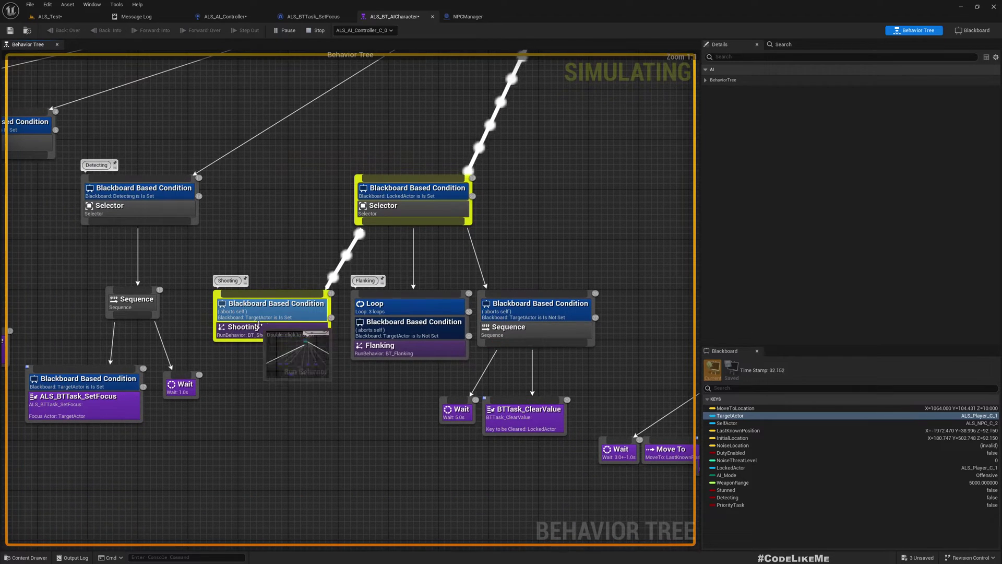
mouse_move(266, 358)
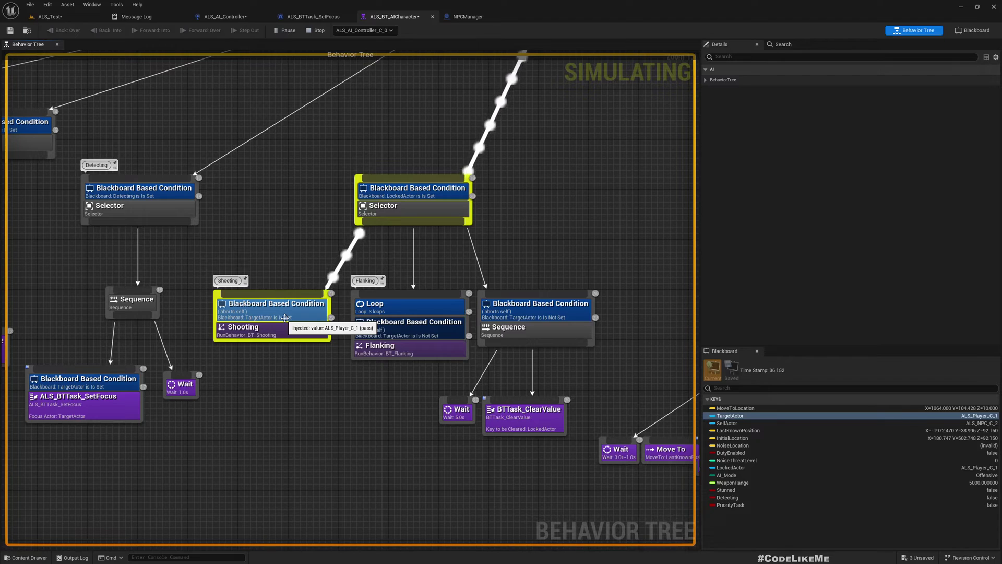
scroll(285, 317, "down", 5)
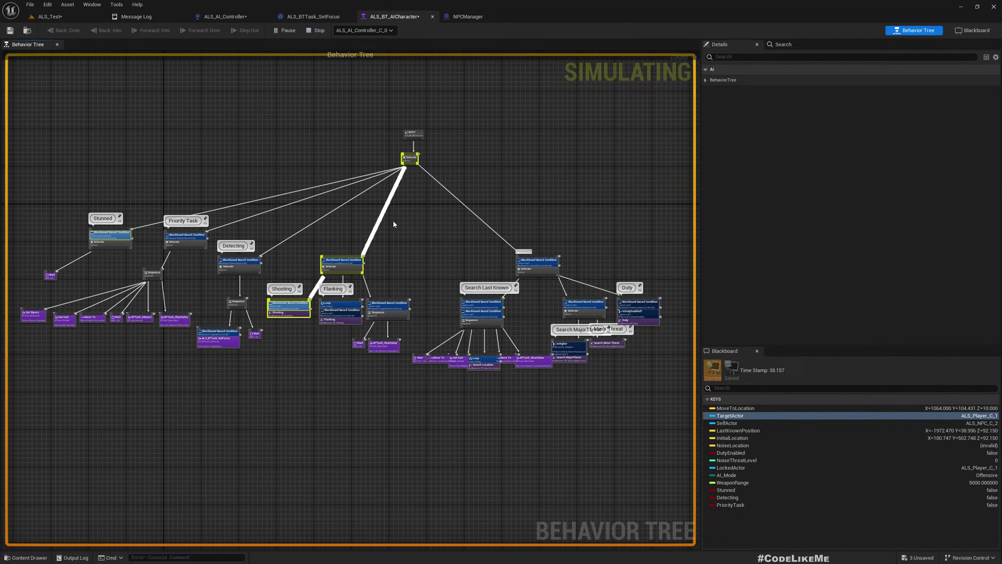
left_click(313, 16)
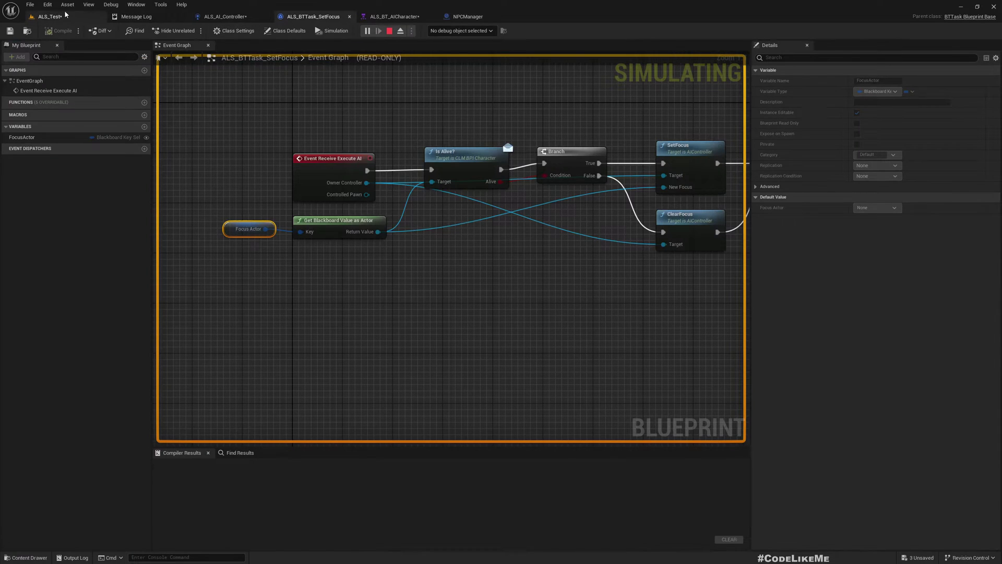
left_click(50, 15)
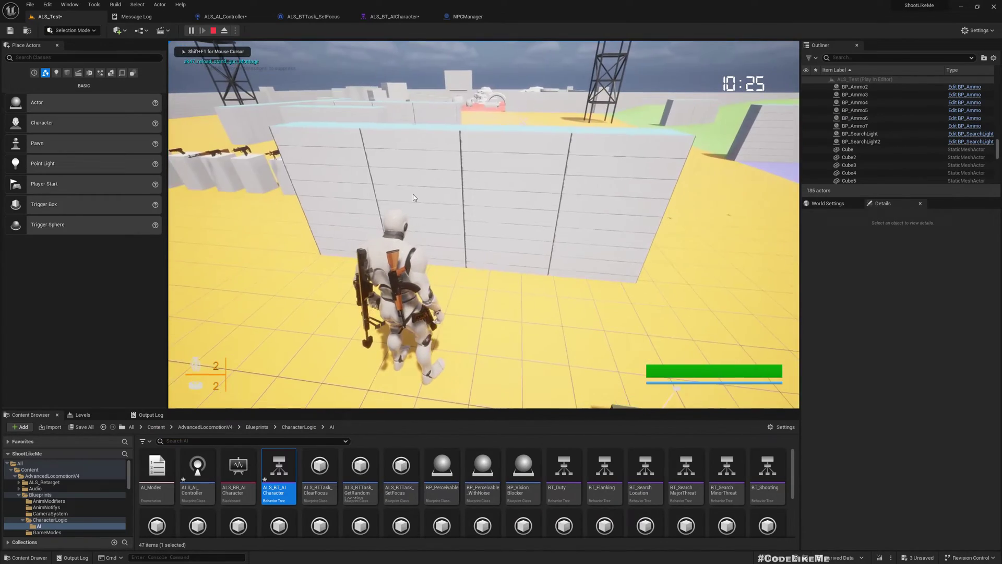
Step: Stop the play session and select the Flanking node in ALS_BT_AICharacter
key("F8")
left_click(396, 16)
scroll(317, 320, "up", 4)
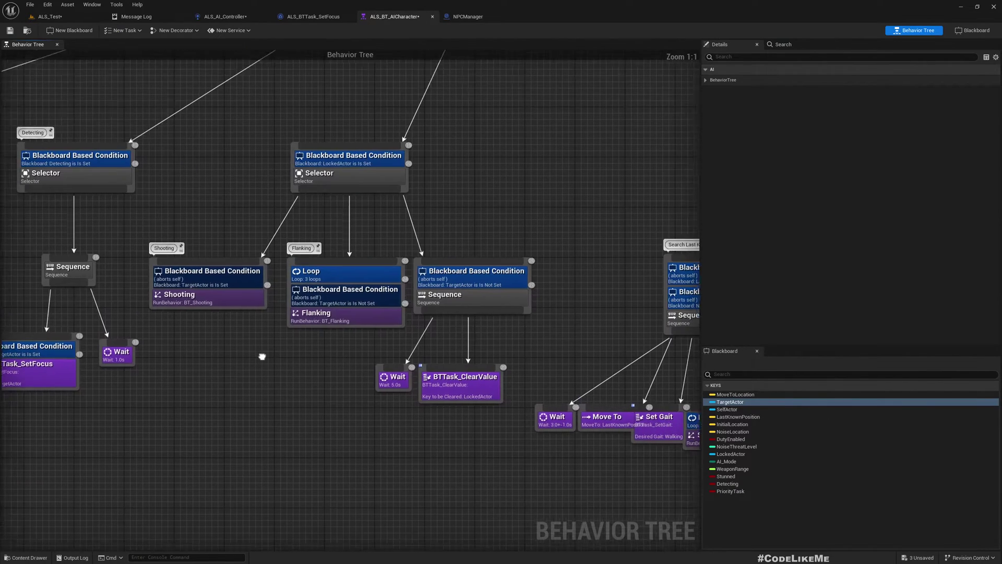
right_click_drag(317, 320, 263, 300)
left_click_drag(311, 210, 321, 285)
left_click_drag(329, 335, 332, 349)
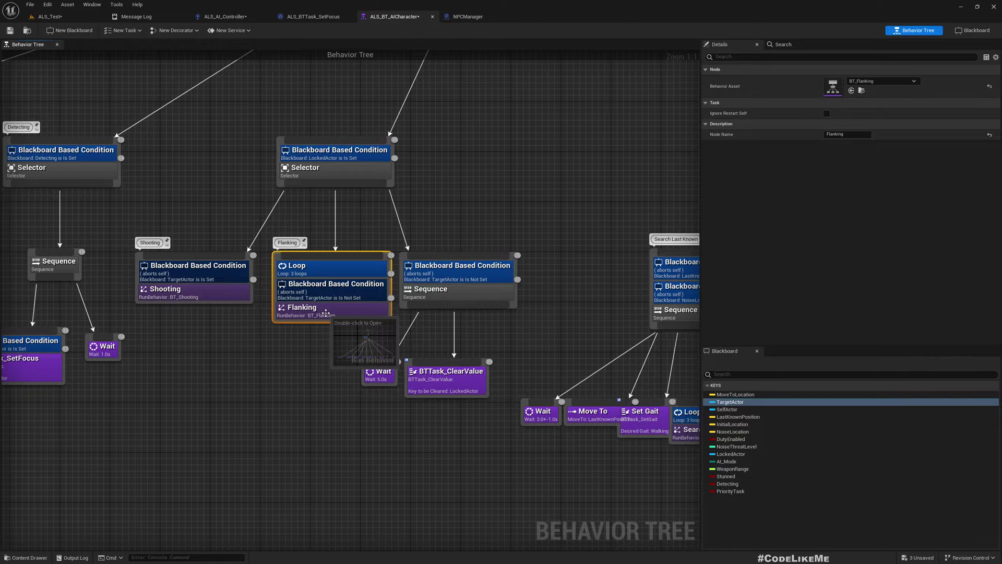
Step: Open the BT_Flanking subtree, then close it and return to ALS_BT_AICharacter
double_click(326, 314)
scroll(397, 234, "down", 1)
scroll(396, 227, "down", 2)
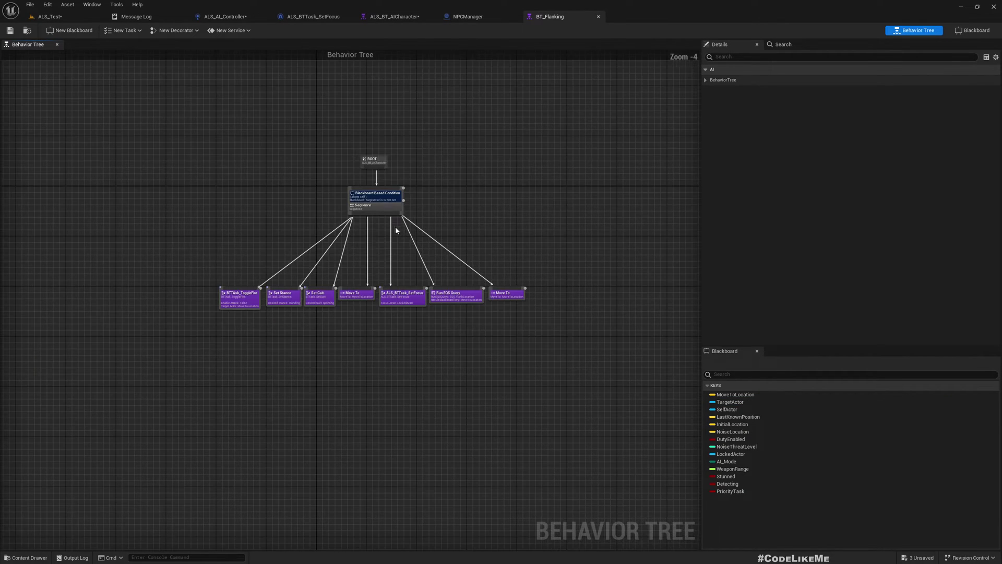
scroll(395, 227, "up", 2)
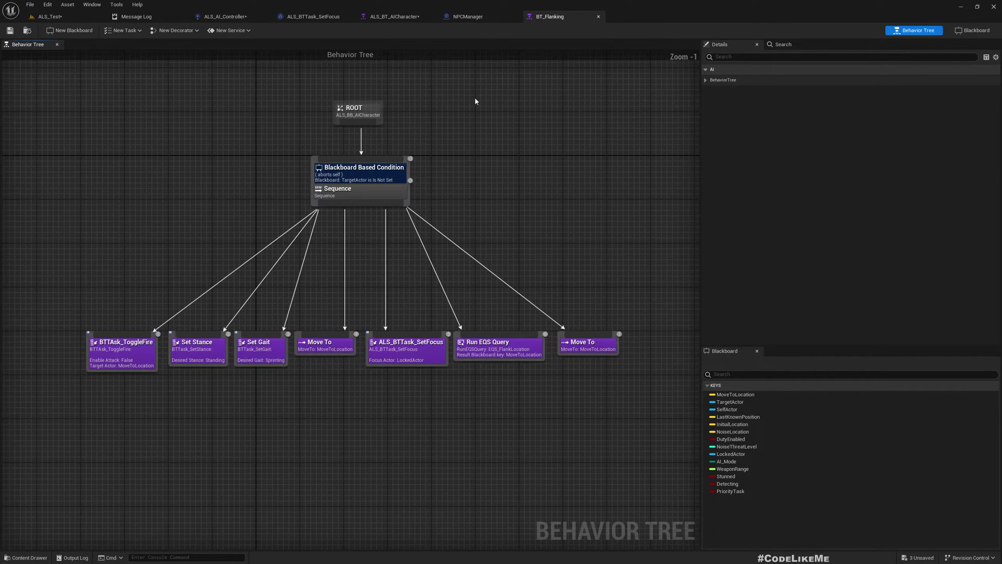
left_click(600, 17)
left_click(392, 17)
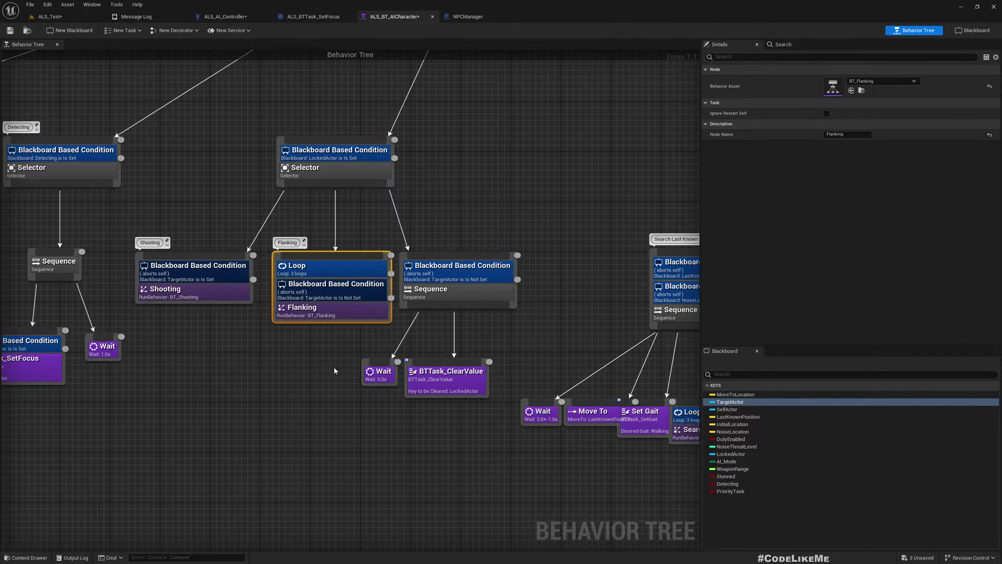
Step: Inspect the 5-second Wait node and the Search Last Known sequence node
right_click_drag(316, 368, 368, 379)
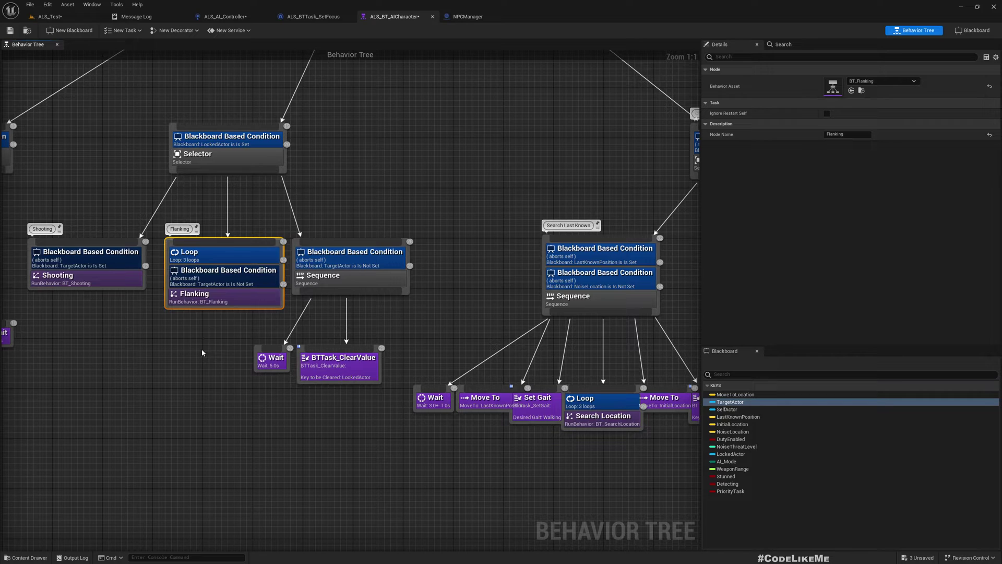
left_click_drag(202, 348, 262, 402)
right_click_drag(343, 423, 344, 429)
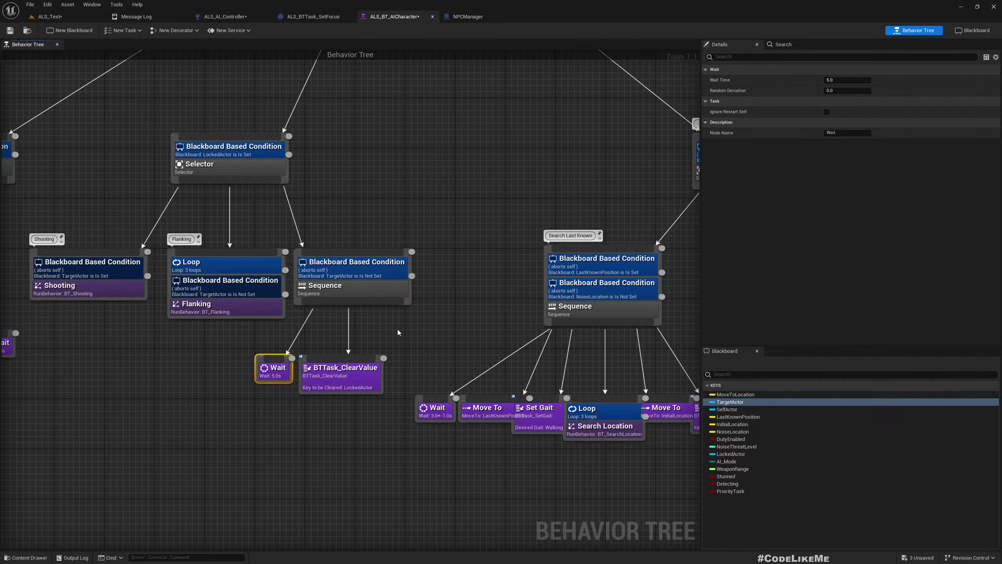
right_click_drag(397, 328, 371, 311)
mouse_move(309, 363)
right_mouse_down()
mouse_move(271, 347)
mouse_move(256, 315)
mouse_move(161, 376)
right_mouse_up()
scroll(165, 375, "down", 2)
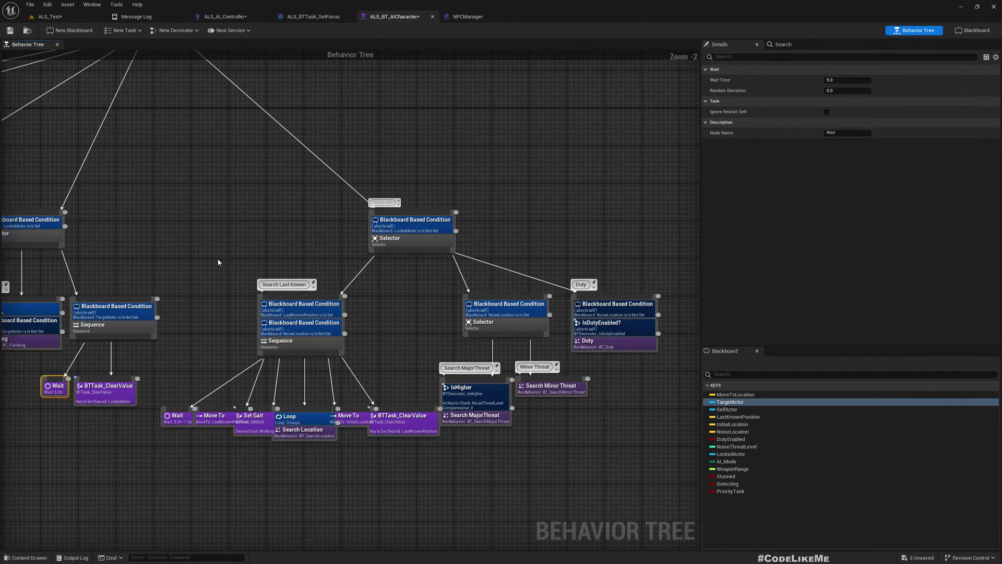
left_click_drag(219, 262, 358, 354)
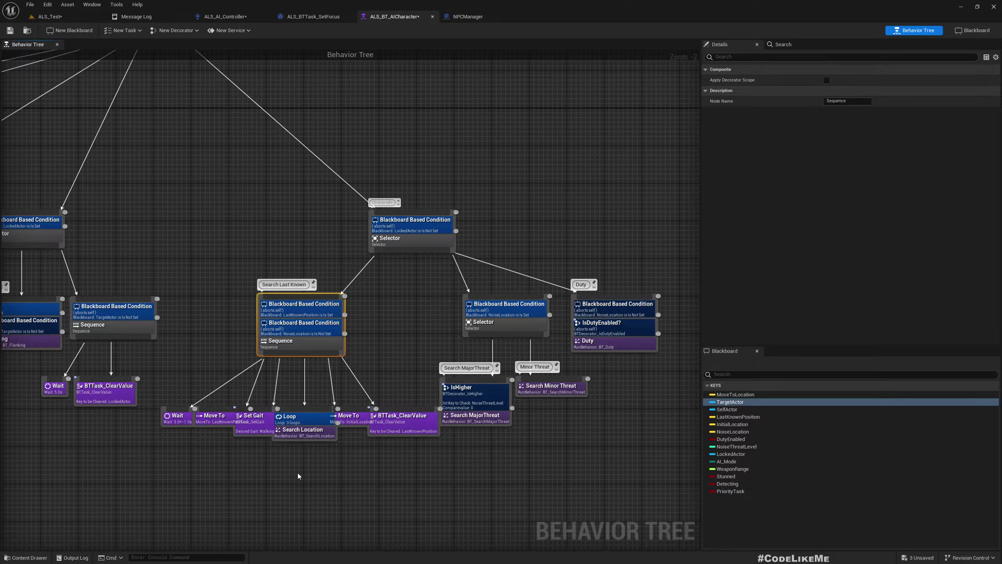
scroll(296, 453, "up", 2)
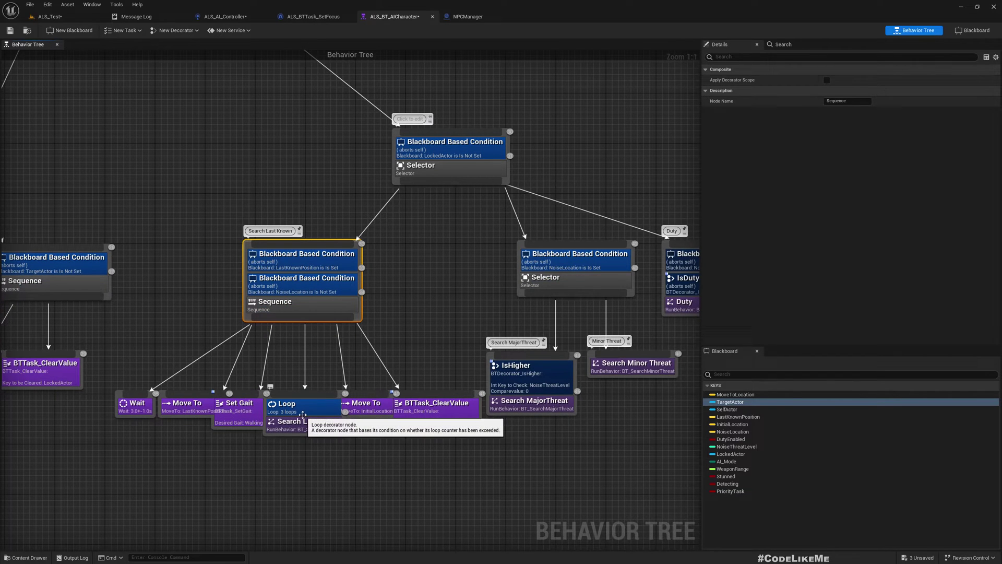
scroll(300, 454, "down", 2)
Step: Clear the selection, recentre on the Shooting and Flanking branches, and switch to ALS_Test
right_click_drag(426, 336, 304, 320)
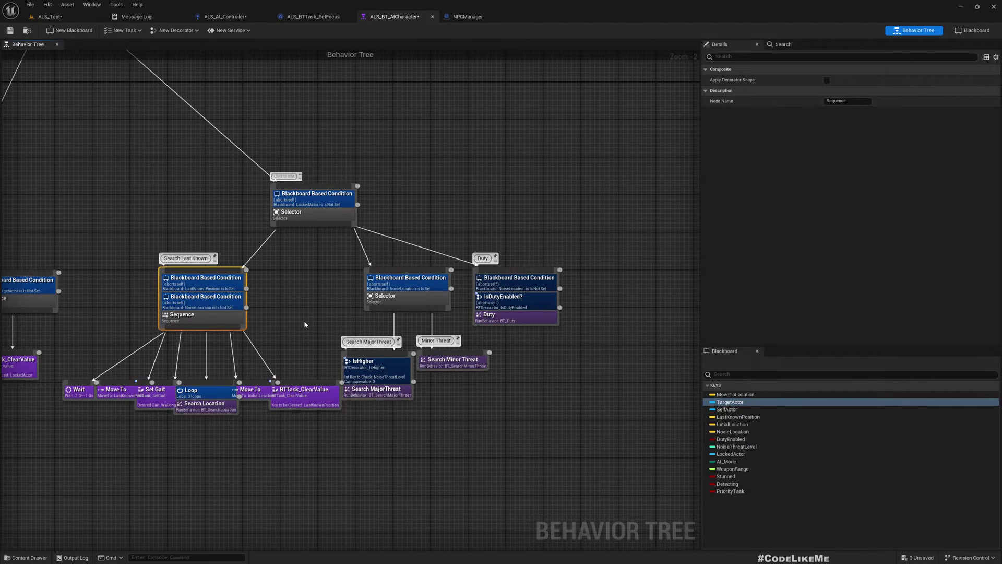
left_click(321, 253)
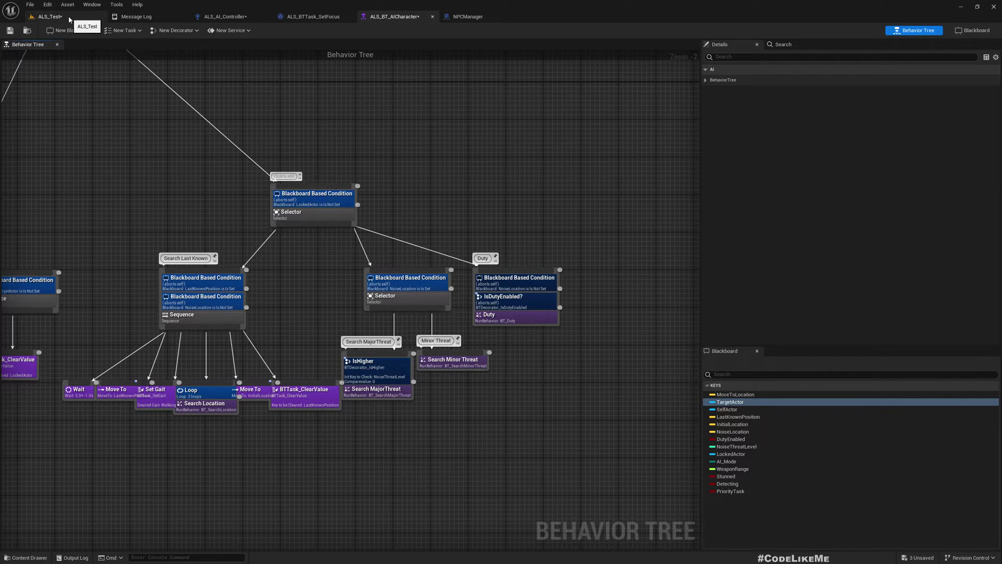
right_click_drag(76, 86, 355, 125)
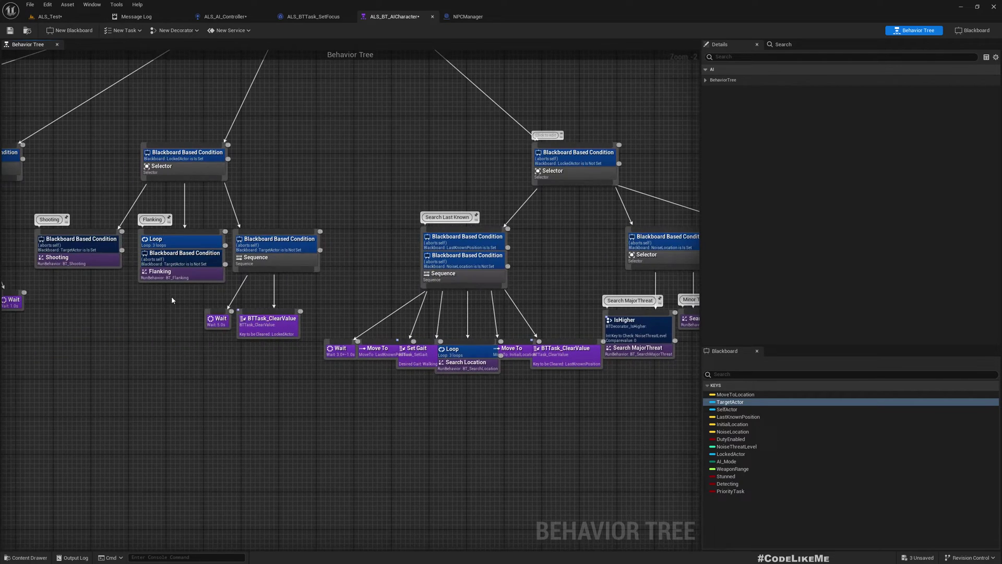
scroll(172, 300, "up", 3)
right_click_drag(49, 235, 181, 235)
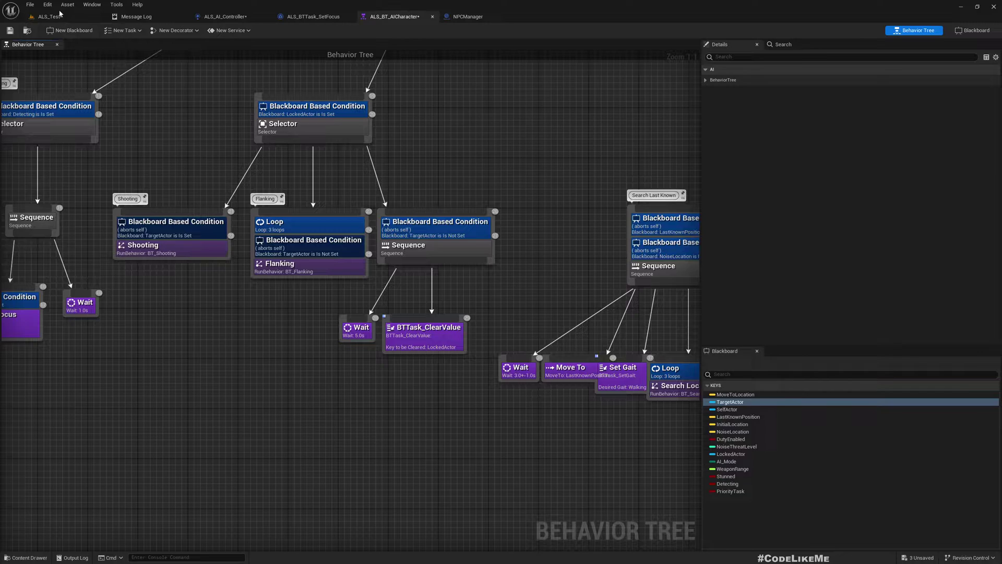
left_click(50, 16)
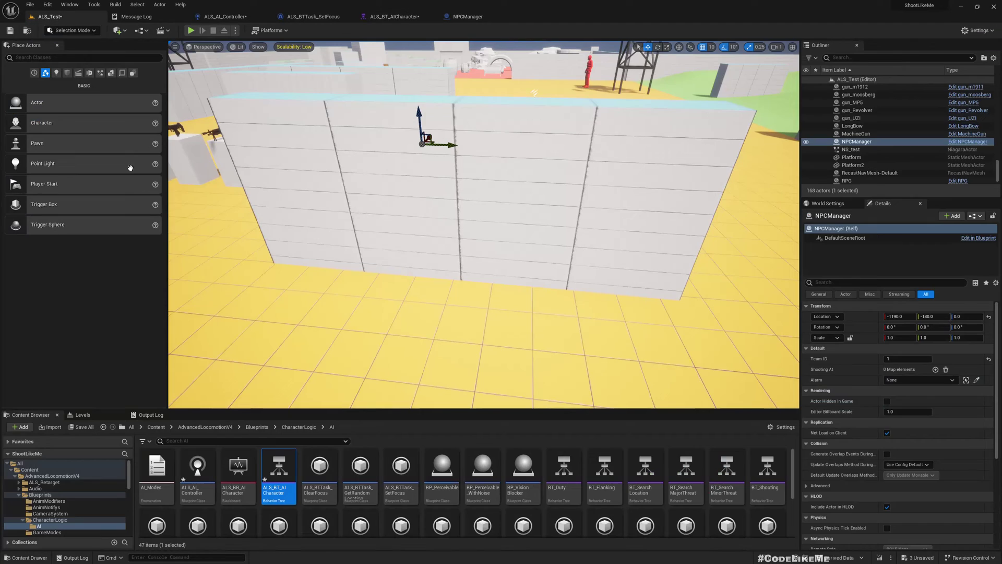
Step: Open ALS_AI_Controller, check TargetActor's Object key in the tree's Blackboard, then return to the controller
double_click(197, 474)
right_click_drag(314, 400, 289, 295)
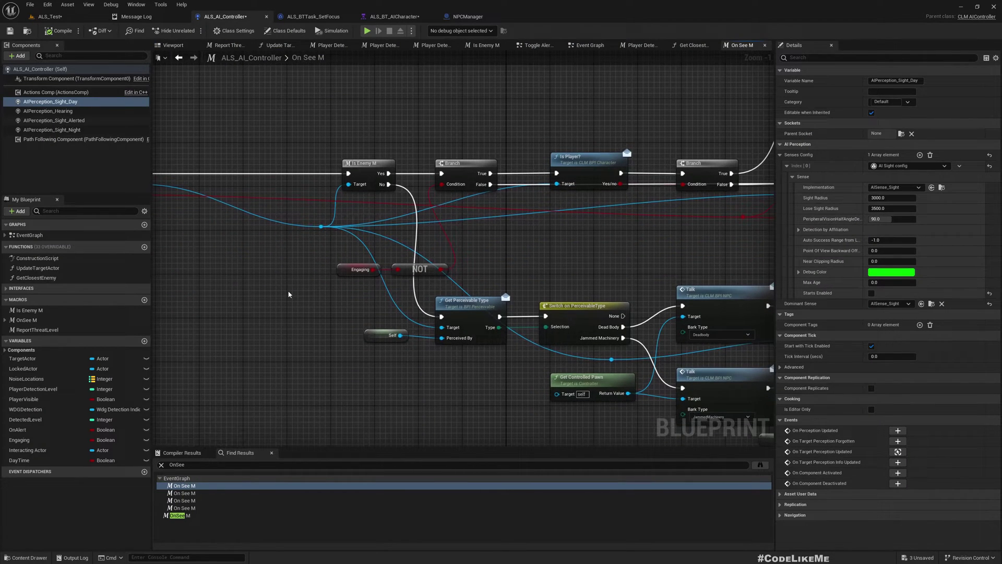
left_click(365, 16)
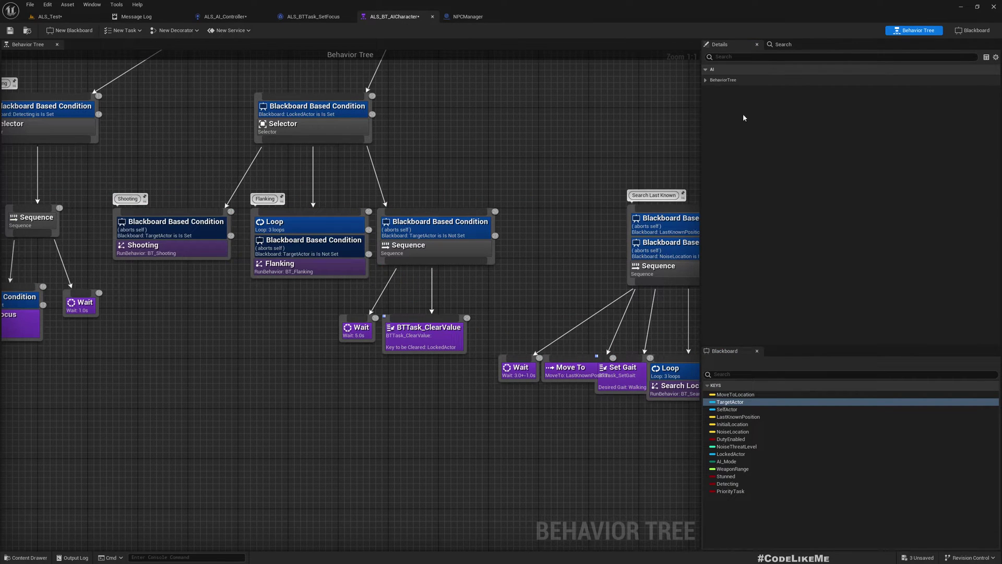
left_click(708, 79)
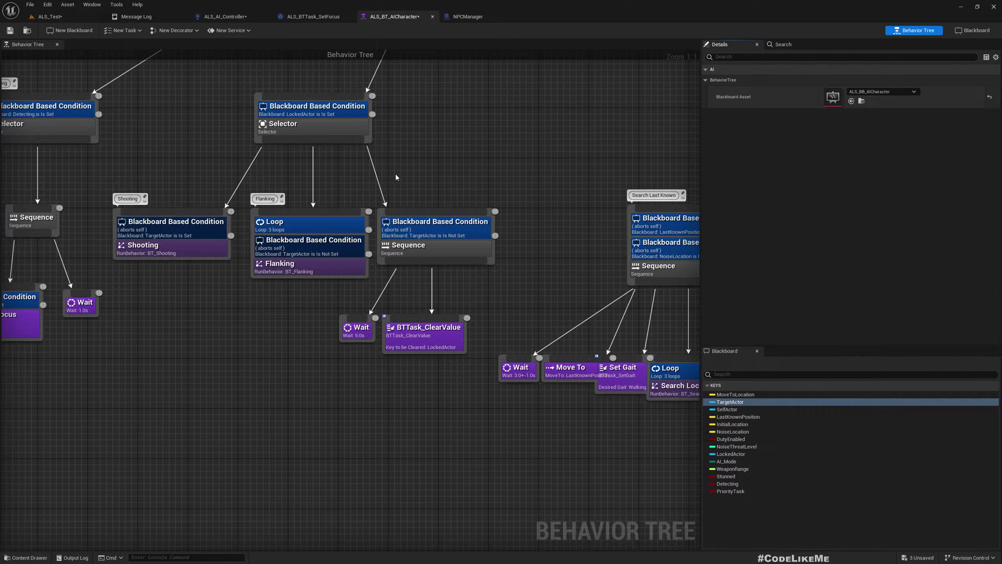
left_click(971, 31)
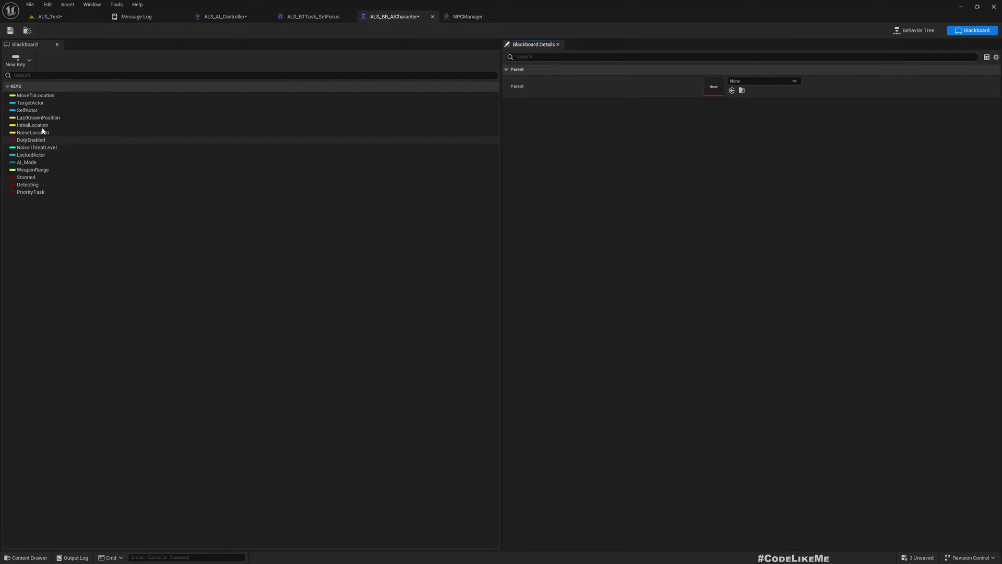
left_click(36, 103)
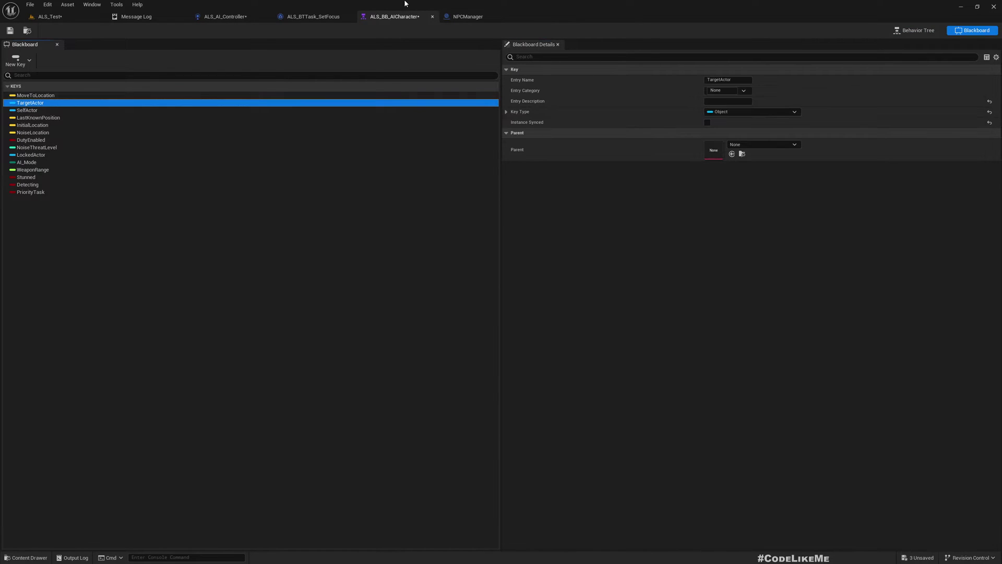
left_click(233, 19)
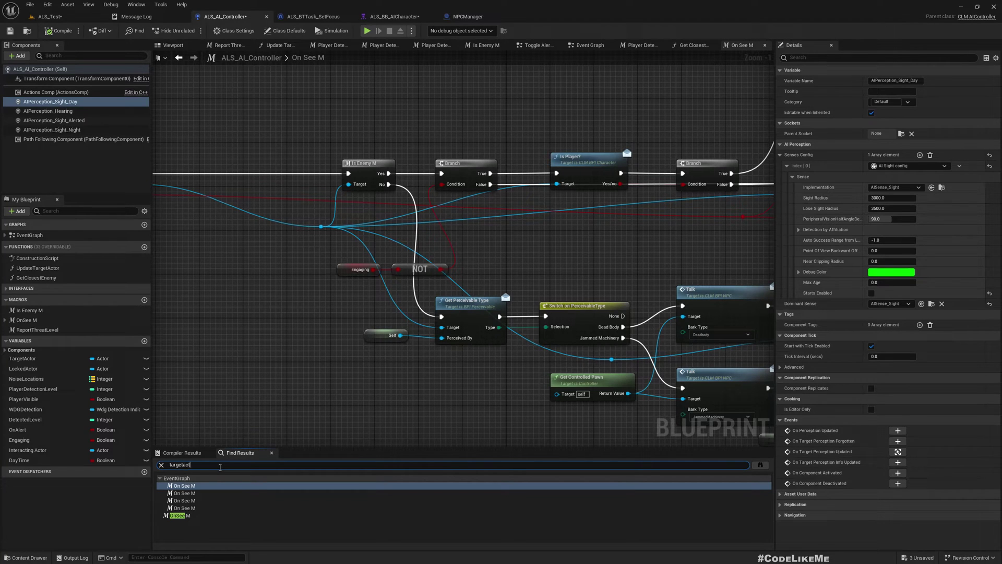
type("or")
scroll(277, 497, "down", 2)
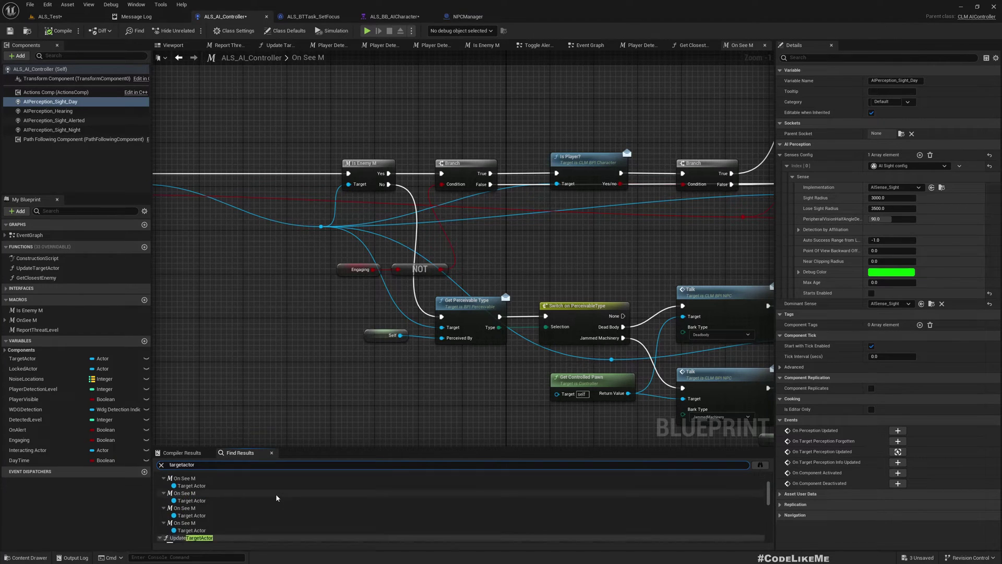
scroll(277, 497, "down", 2)
scroll(277, 497, "down", 2)
scroll(276, 497, "down", 2)
scroll(282, 504, "down", 2)
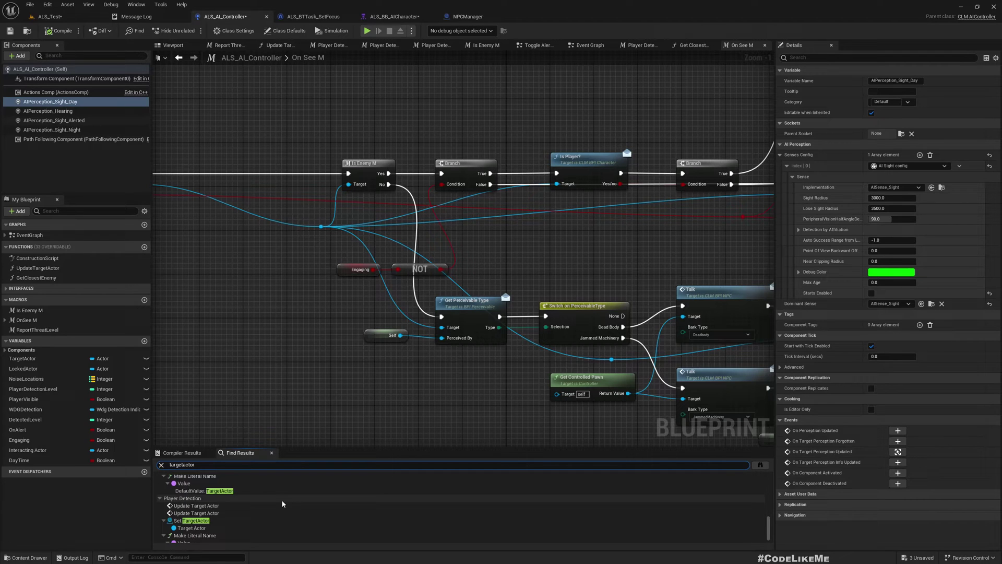
scroll(283, 503, "up", 2)
scroll(283, 503, "up", 2)
scroll(283, 504, "up", 2)
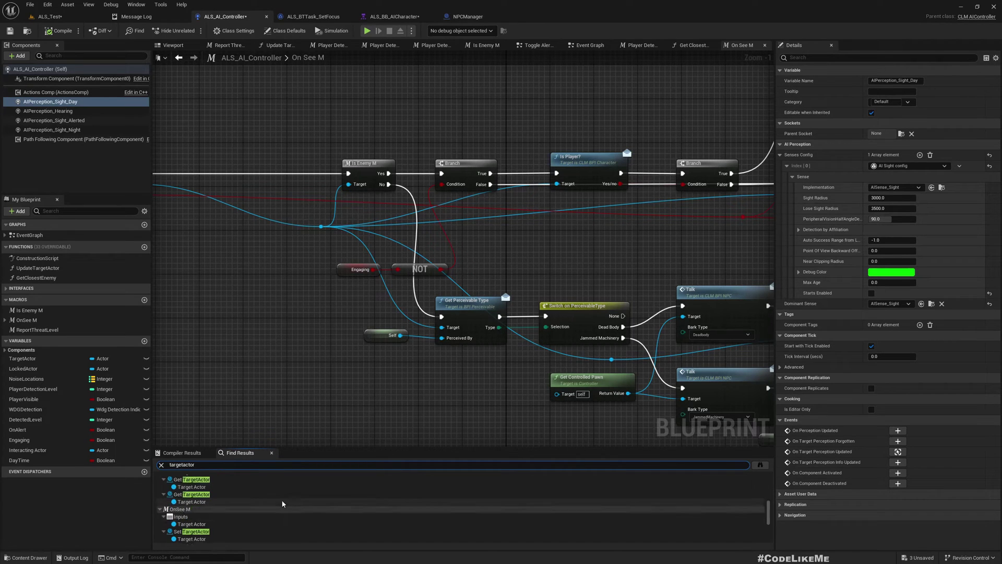
scroll(283, 503, "up", 2)
scroll(283, 504, "down", 2)
scroll(283, 503, "down", 2)
scroll(283, 504, "down", 1)
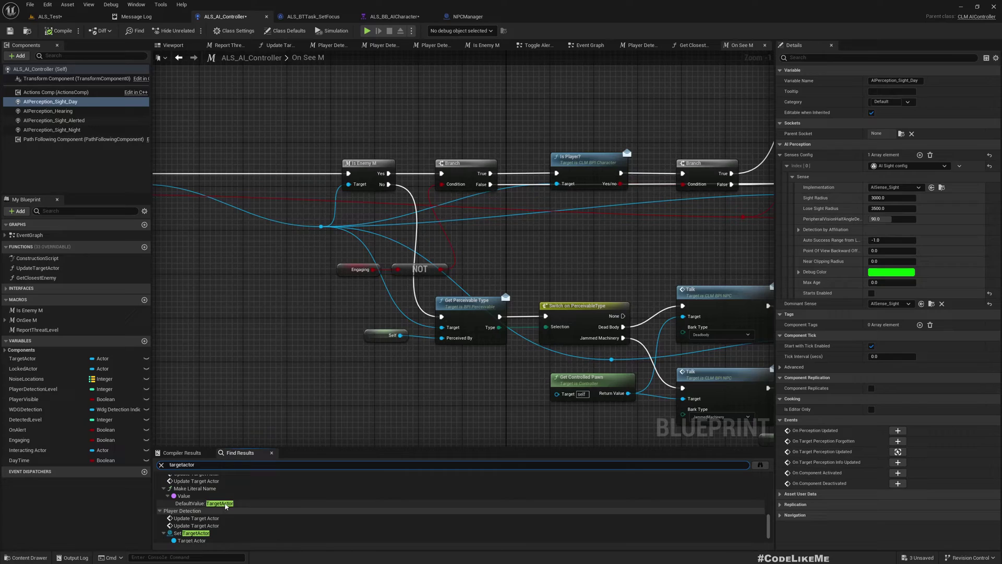
Step: Jump to the TargetActor key node and pan across Is Enemy M, Branch, Delay and Update Target Actor
left_click(223, 503)
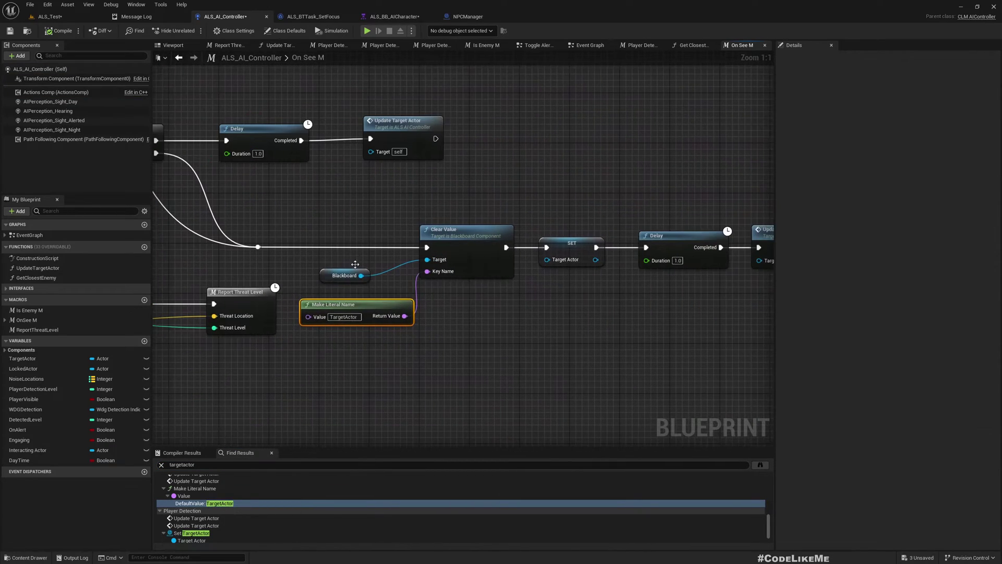
scroll(320, 236, "down", 3)
right_click_drag(274, 249, 456, 281)
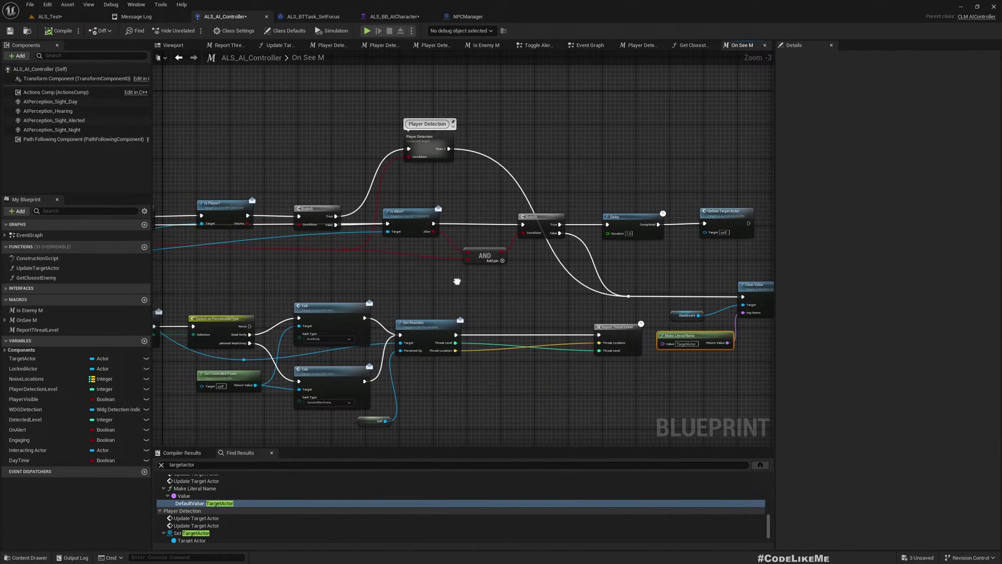
right_click_drag(306, 270, 638, 285)
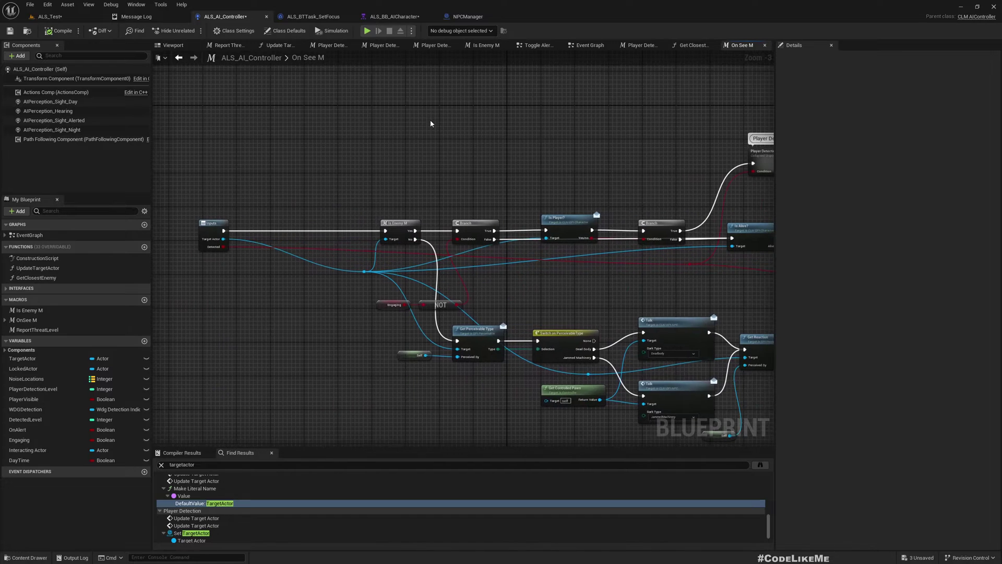
right_click_drag(498, 168, 57, 122)
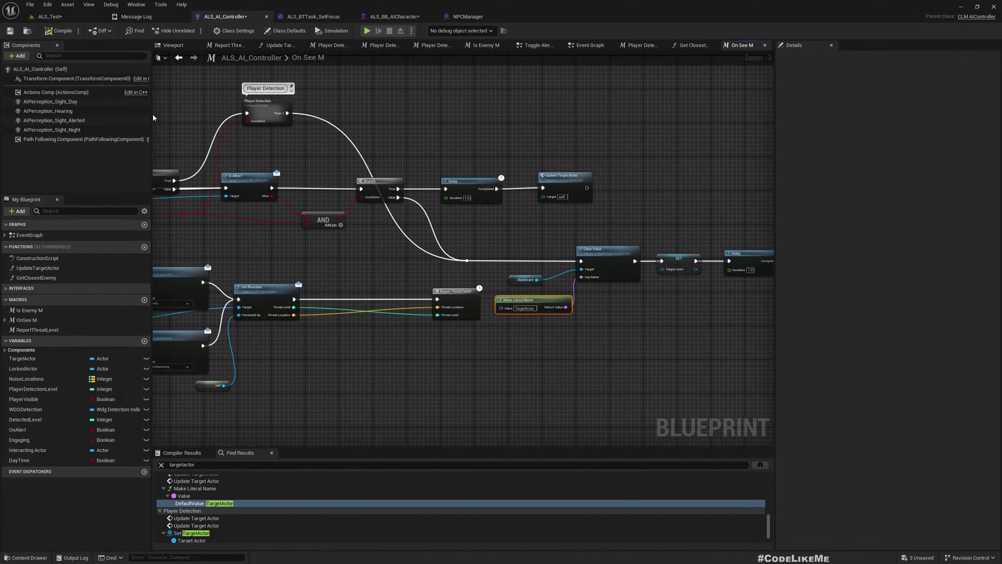
scroll(245, 524, "down", 1)
scroll(225, 523, "down", 1)
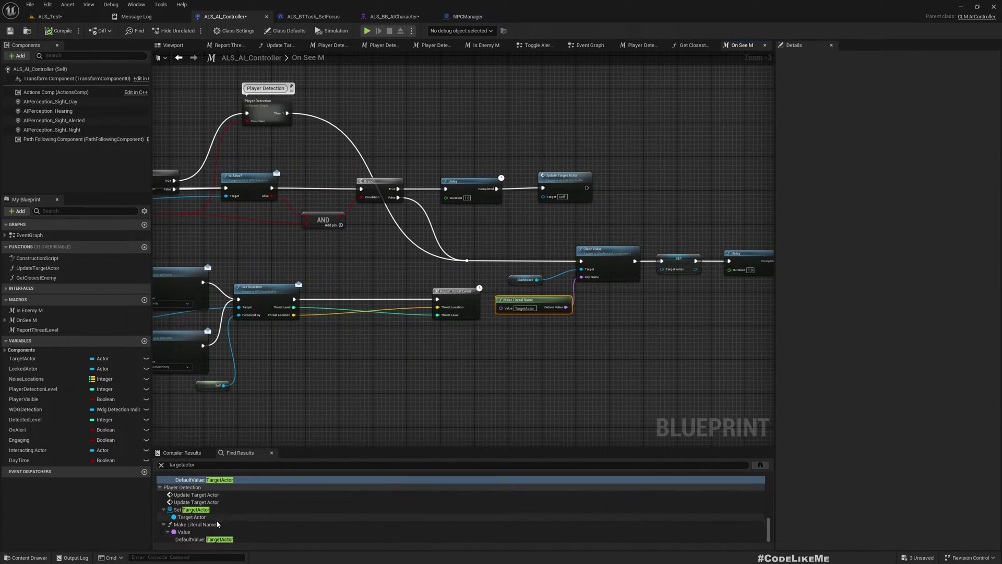
Step: Open the Player Detection TargetActor match and select its Clear Value and Make Literal Name nodes
left_click(220, 539)
scroll(388, 313, "up", 2)
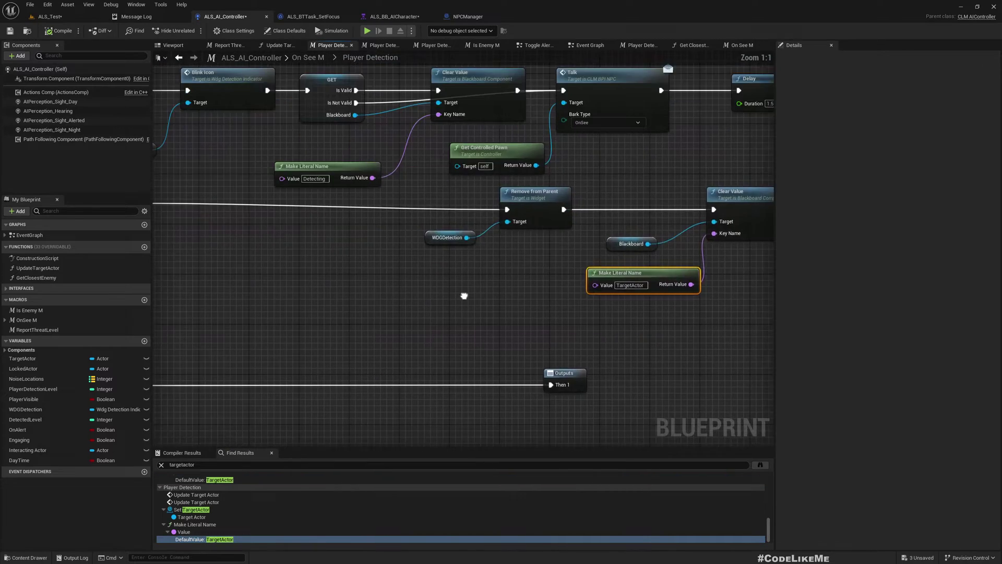
mouse_move(463, 293)
right_mouse_down()
mouse_move(666, 330)
mouse_move(679, 321)
right_mouse_up()
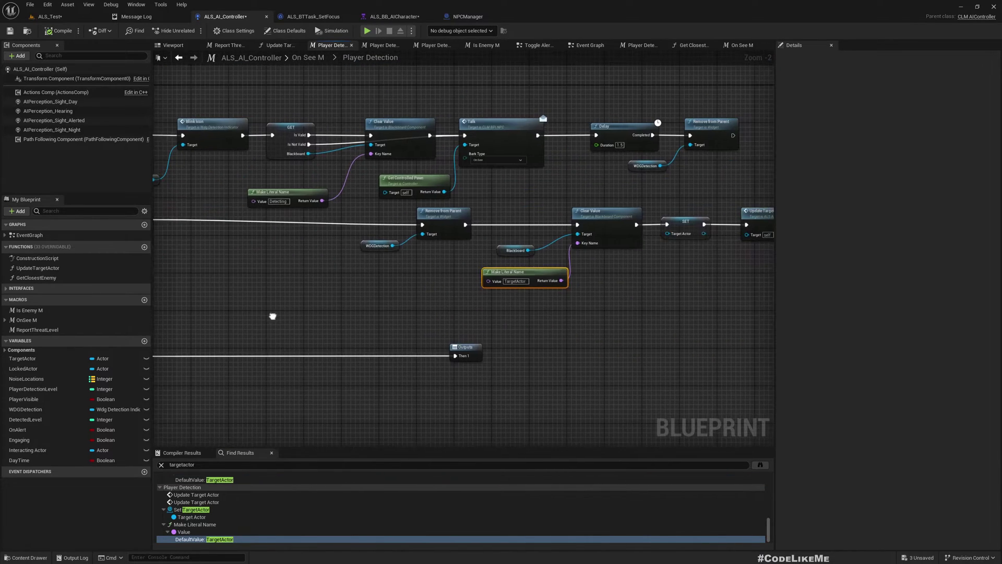
left_click_drag(465, 296, 489, 314)
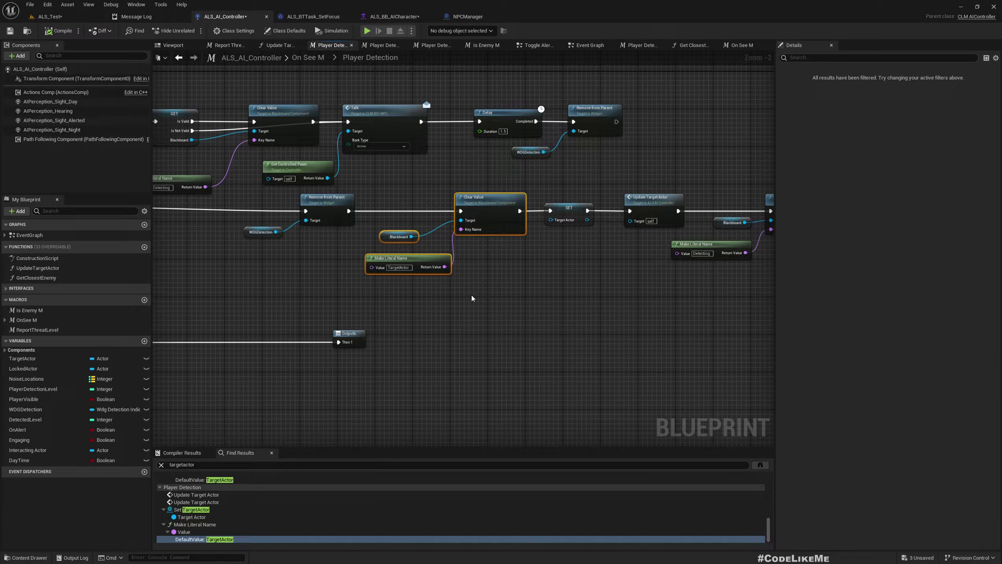
right_click_drag(357, 290, 476, 275)
scroll(367, 274, "down", 5)
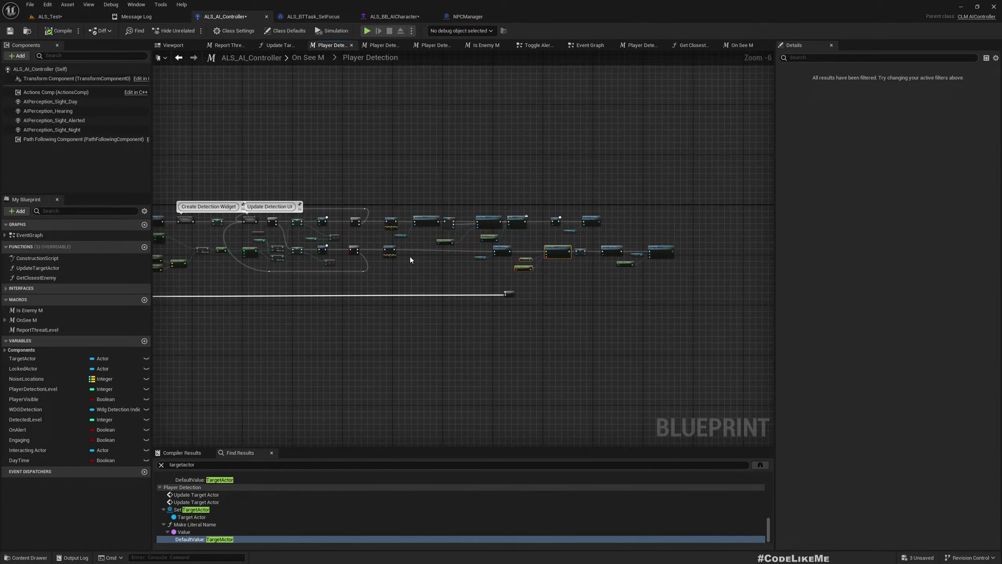
scroll(410, 256, "up", 4)
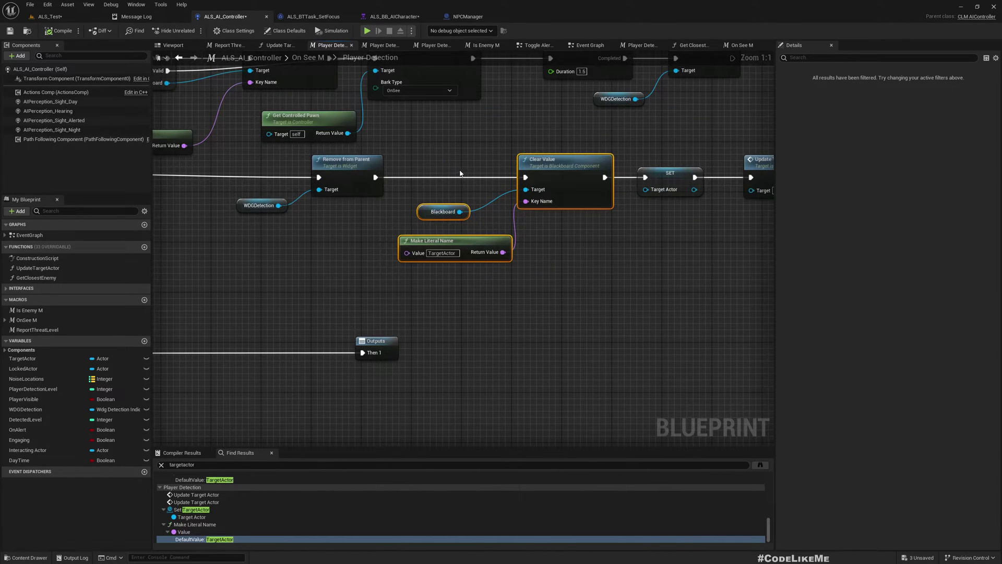
scroll(252, 515, "up", 1)
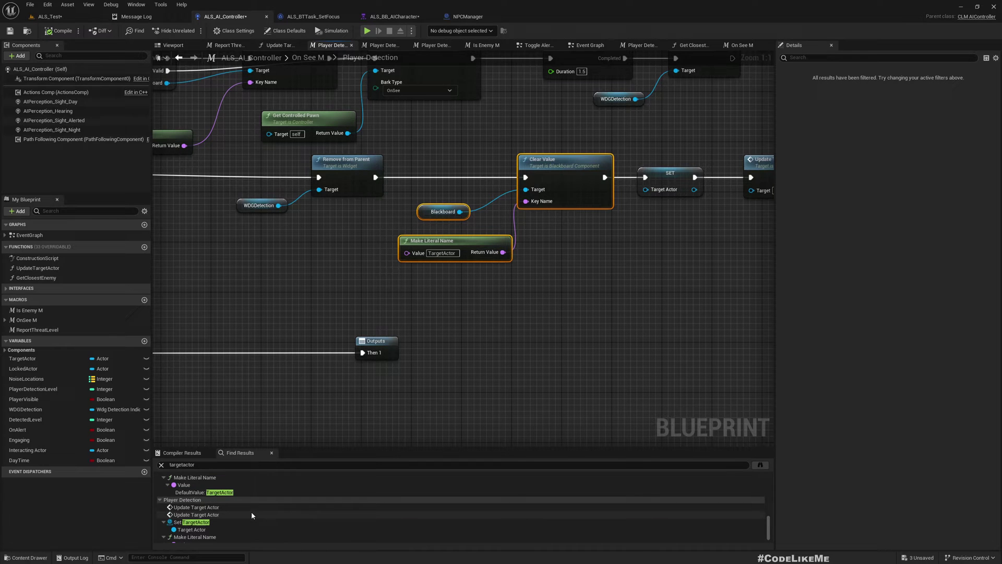
Step: Jump to the On See M TargetActor match and pan from Inputs through Is Enemy M to Player Detection
double_click(235, 492)
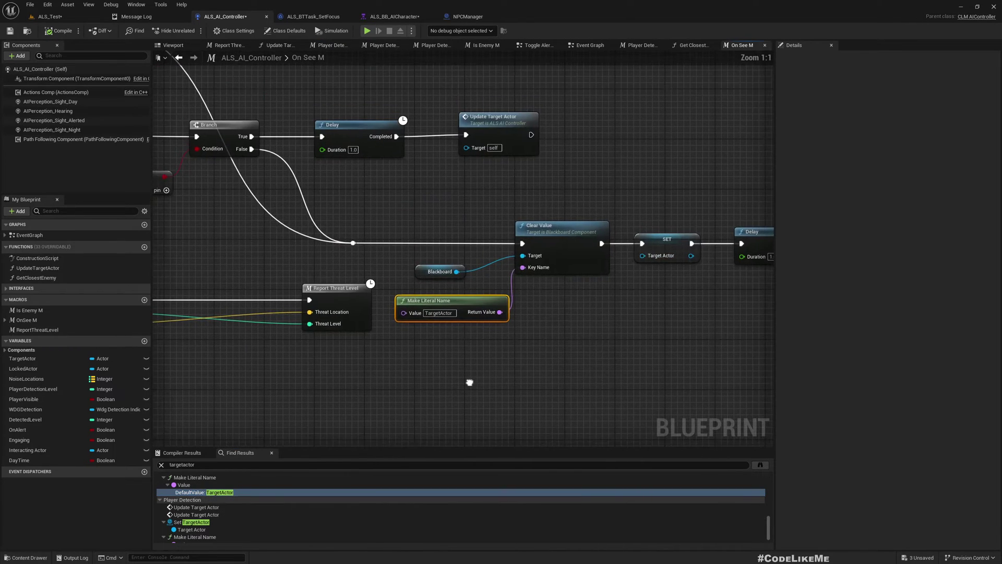
scroll(483, 375, "down", 3)
mouse_move(483, 374)
right_mouse_down()
mouse_move(659, 369)
mouse_move(490, 341)
right_mouse_up()
scroll(516, 293, "down", 2)
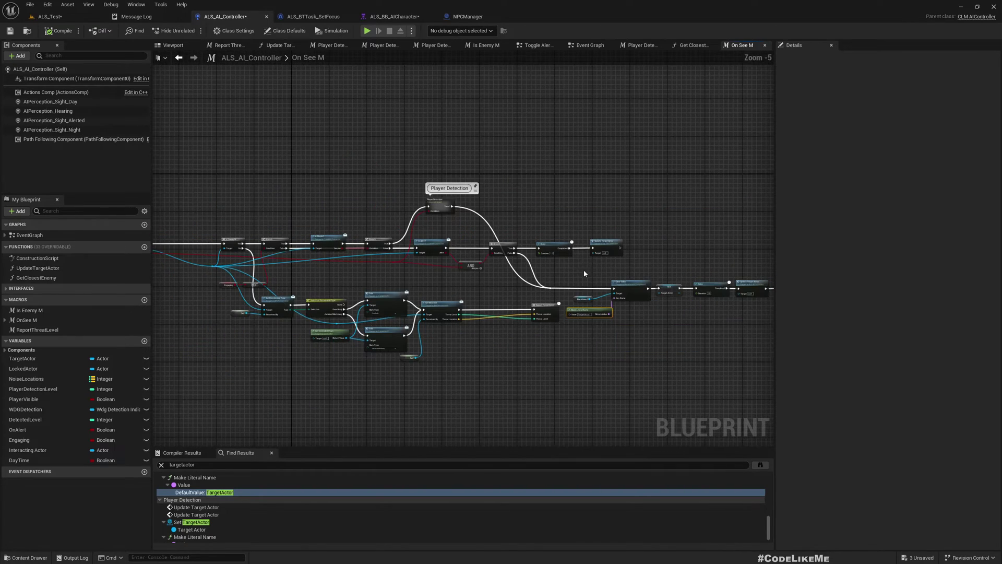
scroll(548, 290, "up", 4)
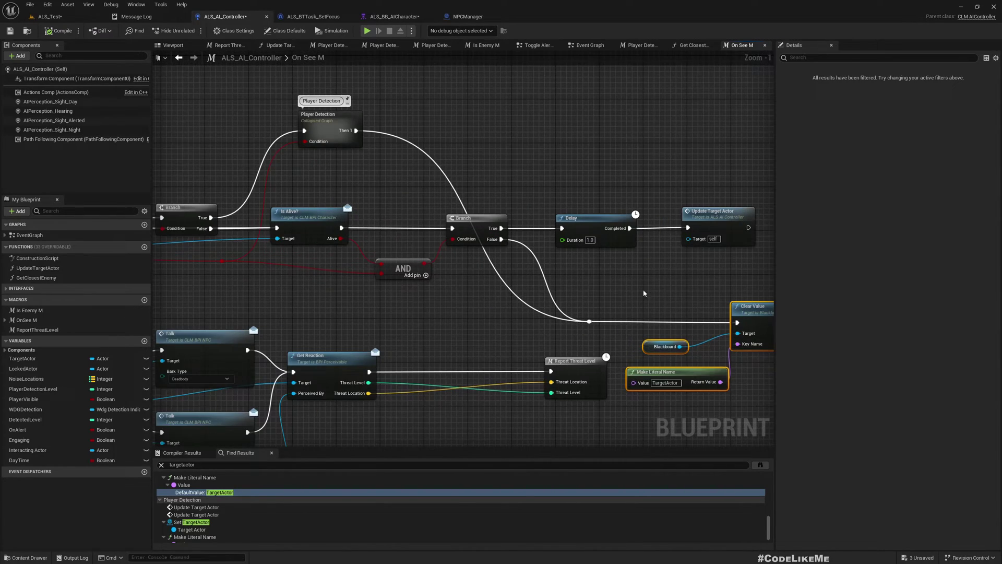
right_click_drag(643, 294, 664, 285)
right_click_drag(402, 302, 501, 297)
scroll(502, 298, "down", 2)
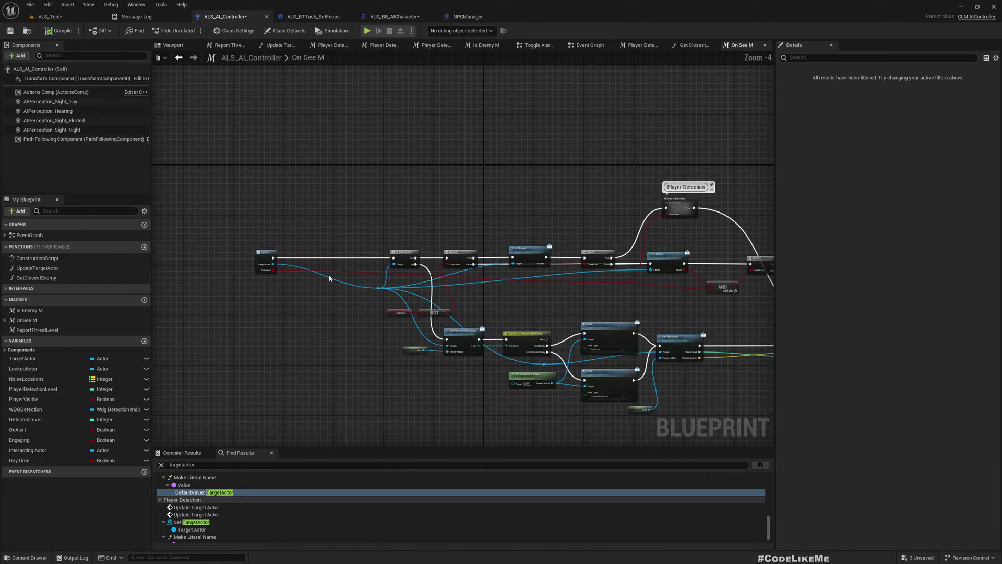
scroll(501, 297, "up", 1)
mouse_move(603, 310)
right_mouse_down()
mouse_move(280, 280)
mouse_move(425, 280)
mouse_move(287, 281)
right_mouse_up()
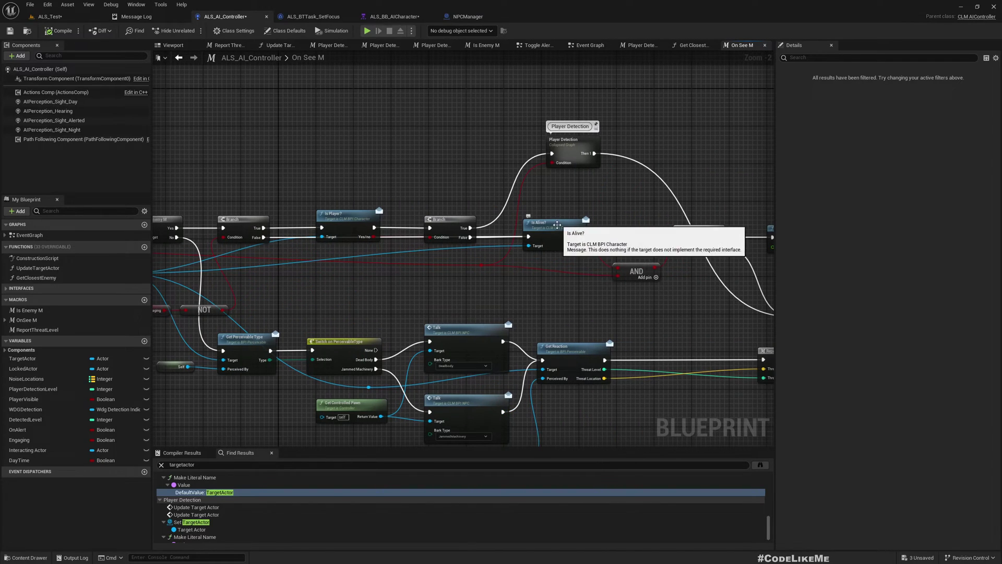
right_click_drag(500, 293, 509, 294)
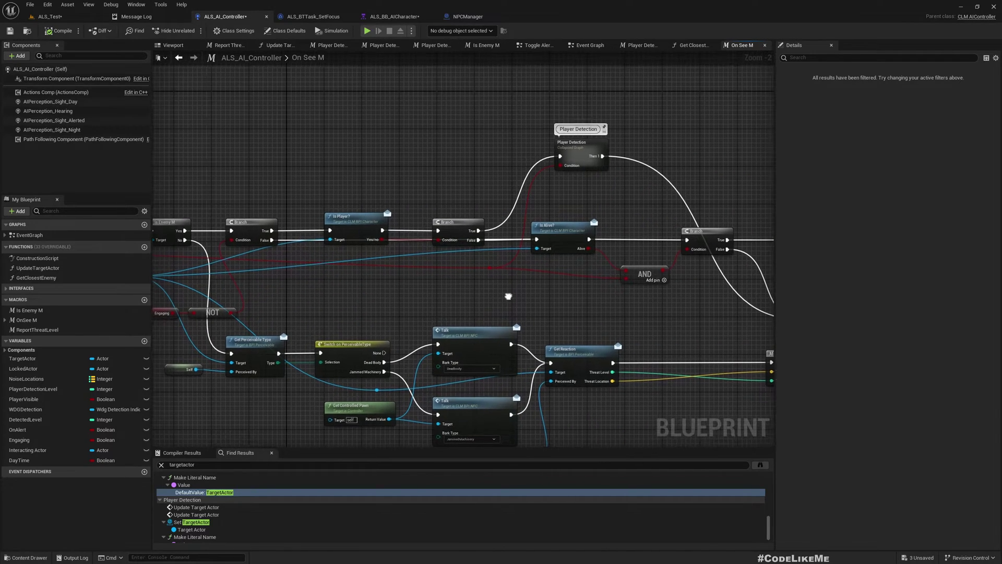
right_click_drag(627, 279, 771, 314)
right_click_drag(690, 307, 353, 292)
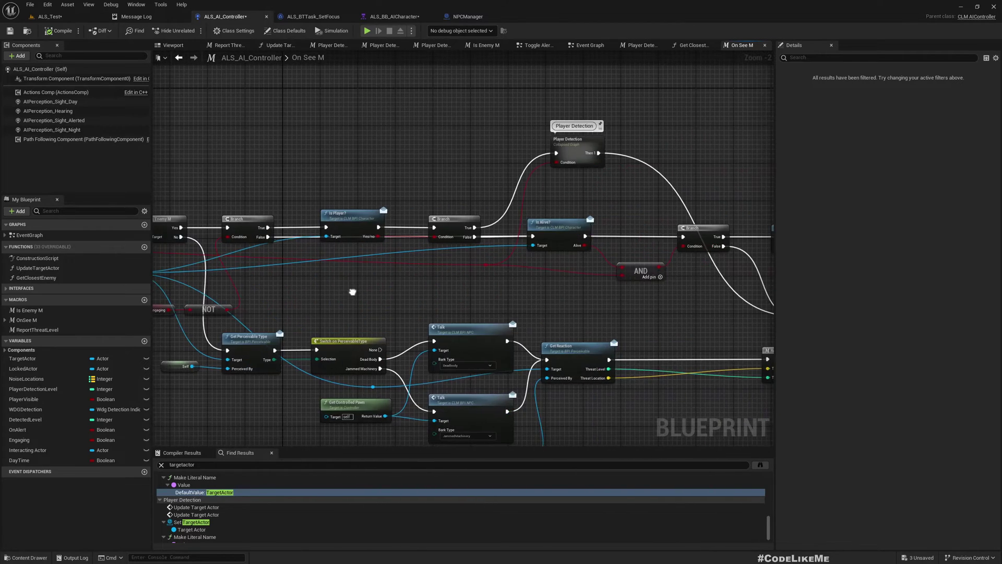
right_click_drag(591, 283, 841, 288)
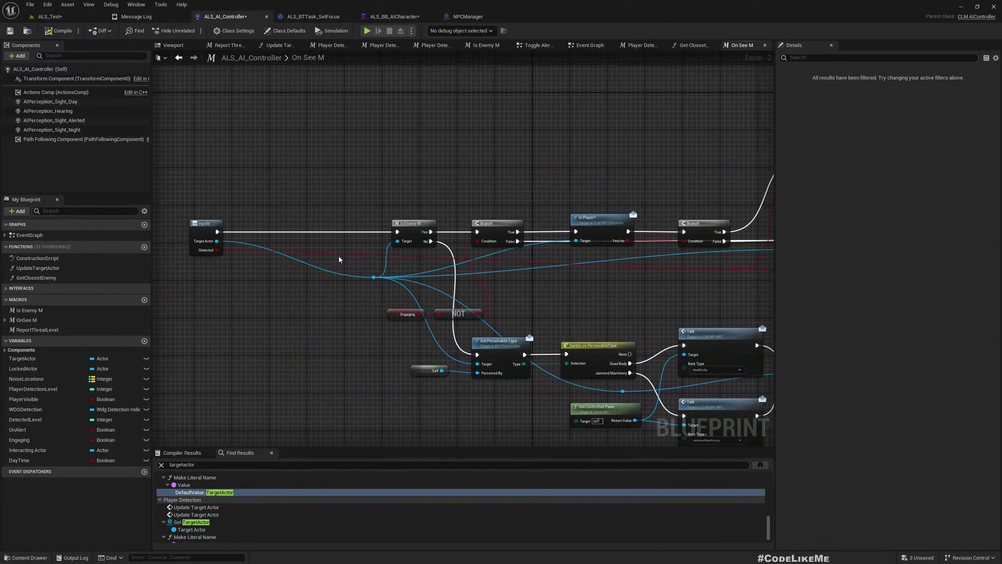
Step: Search for 'Onsee' usages and jump to the first On See M call in the Event Graph
left_click(230, 465)
left_click(27, 320)
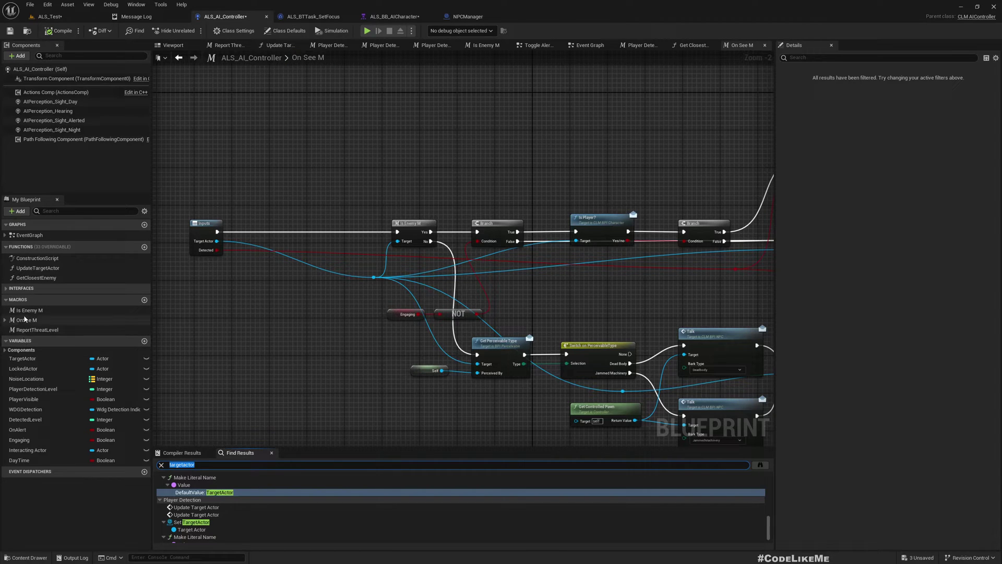
left_click(203, 467)
type("Onsee")
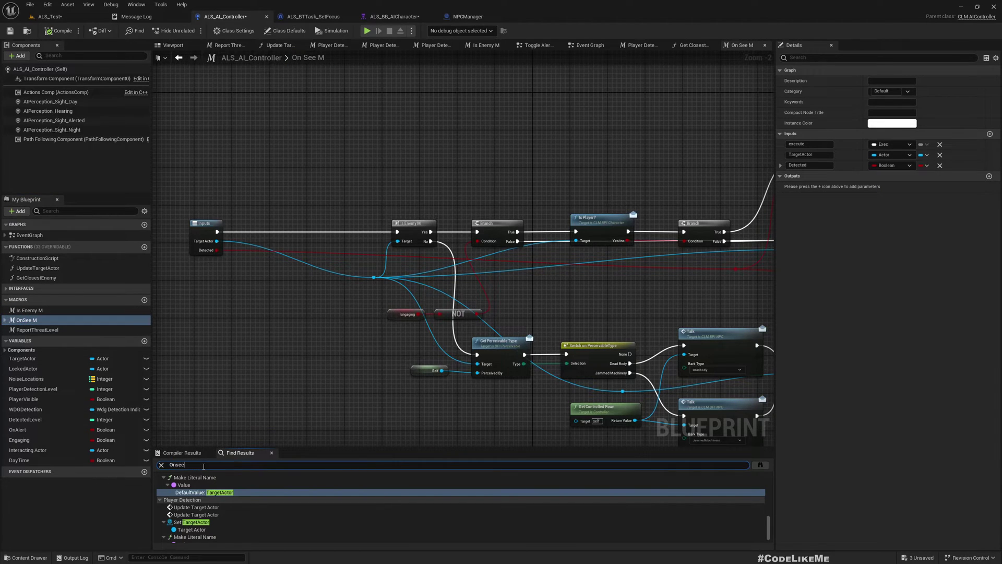
key("Return")
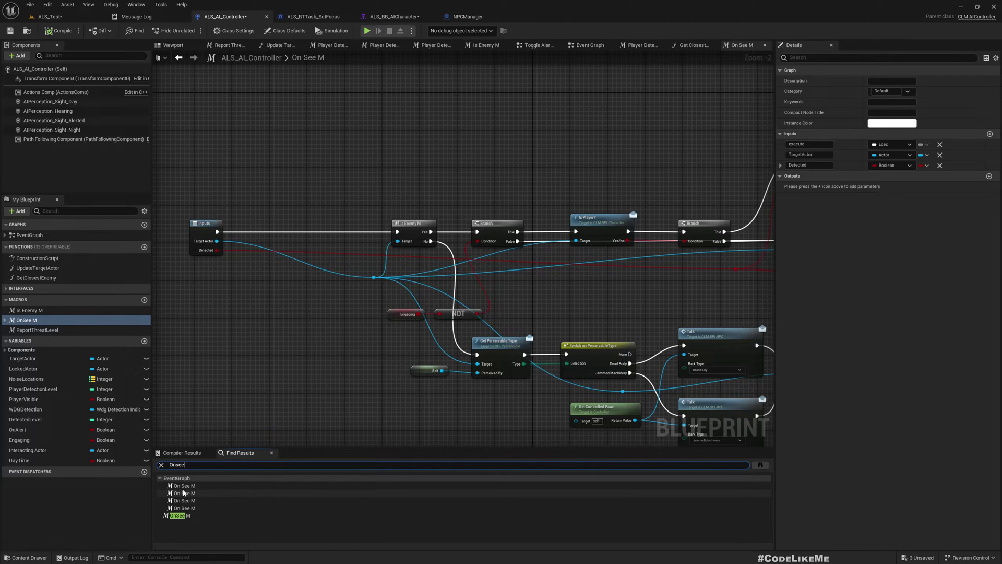
left_click(184, 486)
scroll(490, 385, "down", 1)
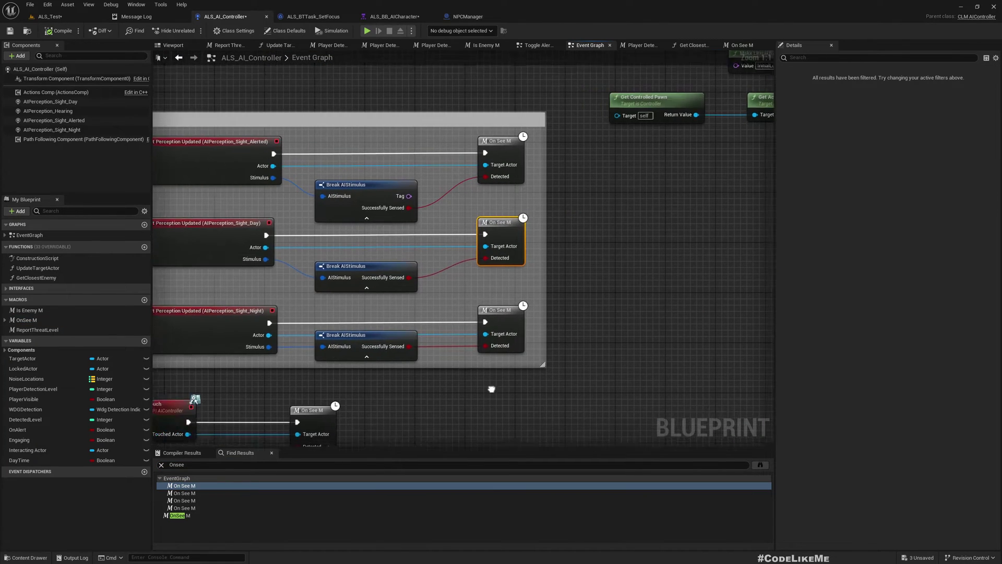
scroll(550, 376, "down", 1)
scroll(474, 389, "up", 1)
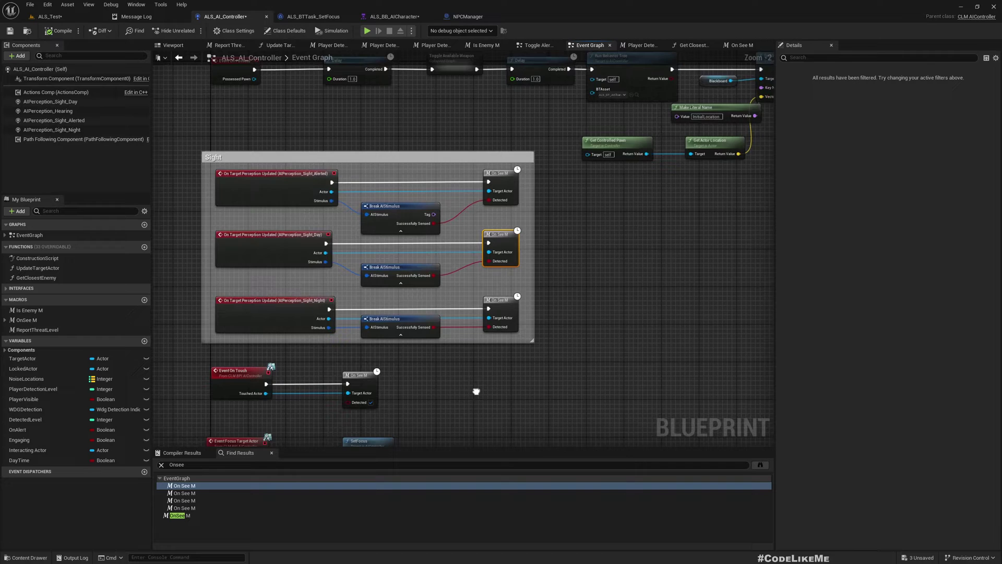
scroll(475, 389, "up", 1)
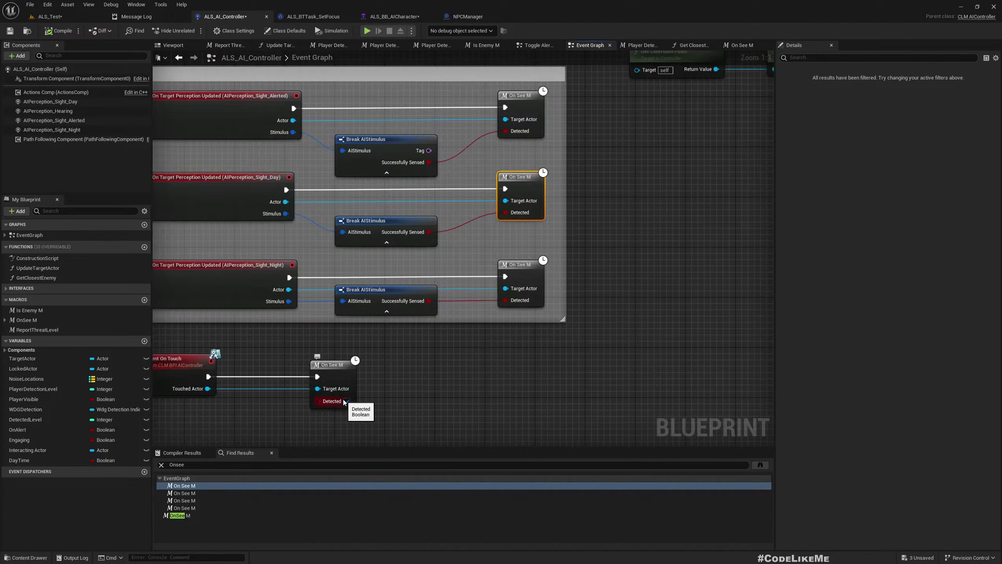
Step: Inspect Event On Touch and the Sight_Alerted, Day and Night events feeding three On See M calls
right_click_drag(481, 381, 379, 354)
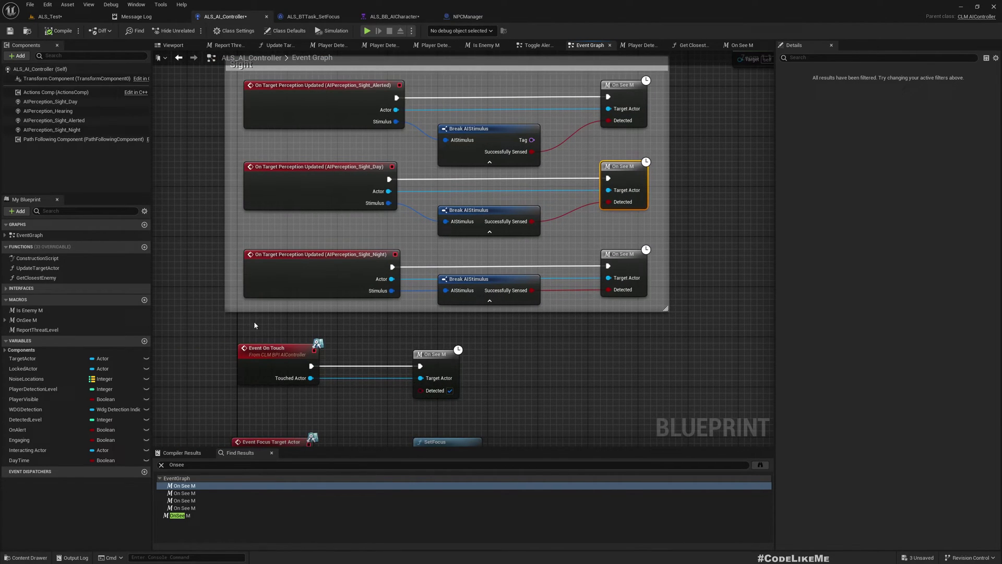
left_click_drag(255, 321, 417, 406)
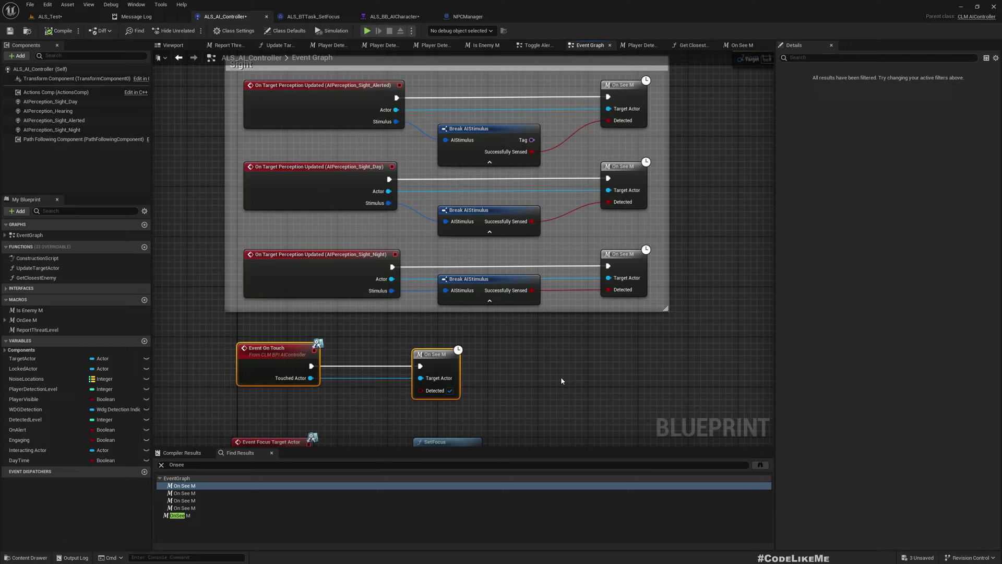
left_click(546, 366)
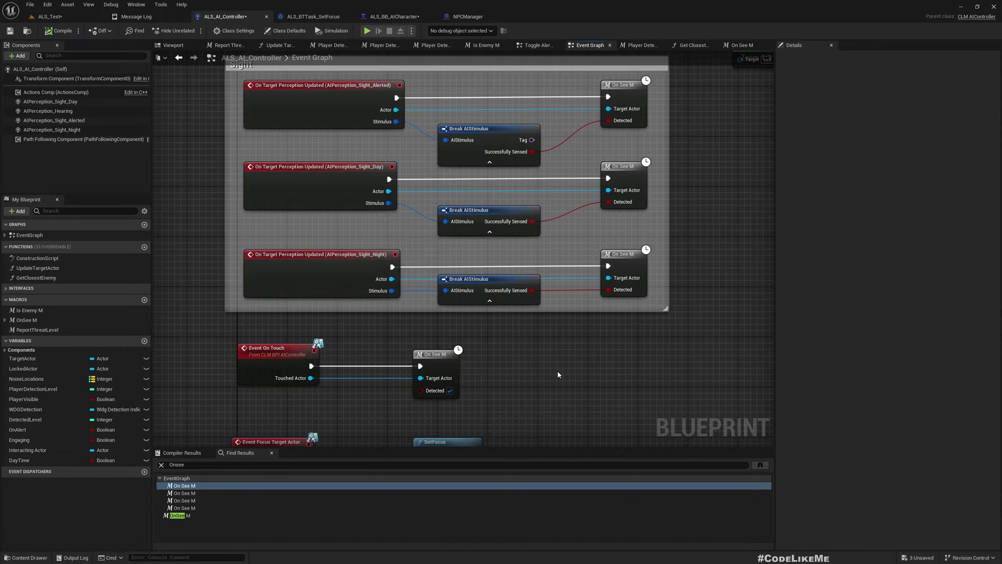
mouse_move(581, 365)
right_mouse_down()
mouse_move(467, 439)
mouse_move(531, 444)
right_mouse_up()
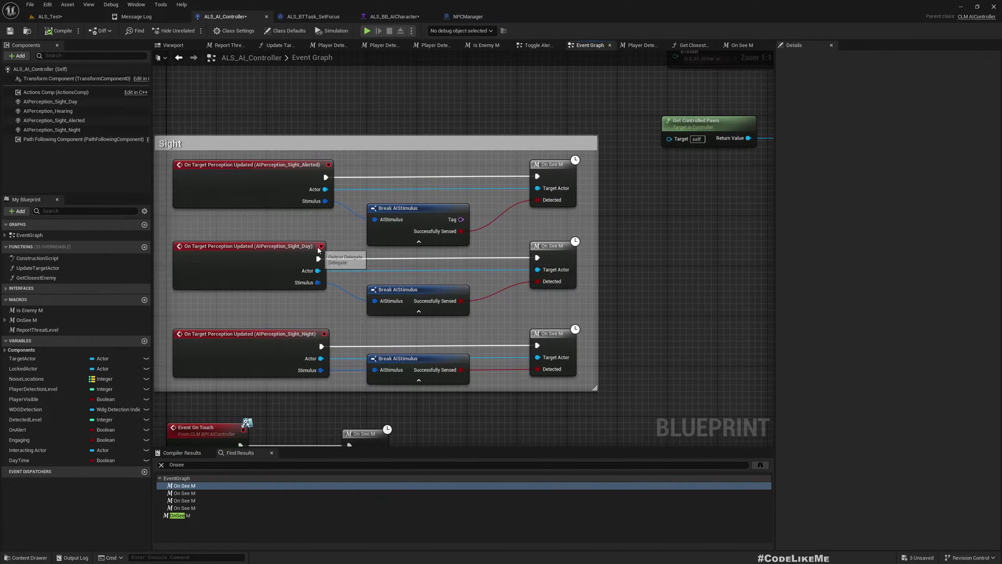
left_click(240, 182)
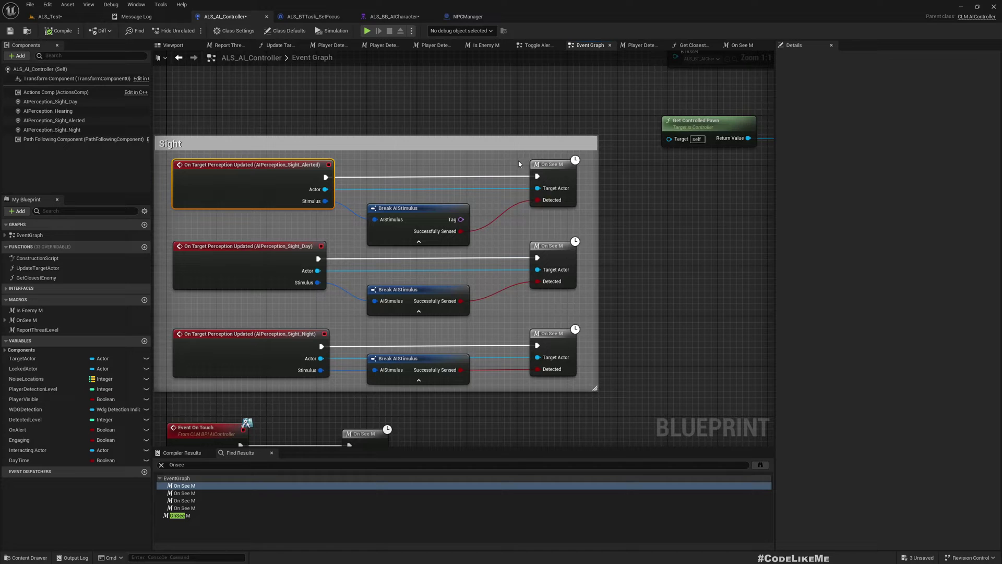
left_click_drag(518, 164, 556, 342)
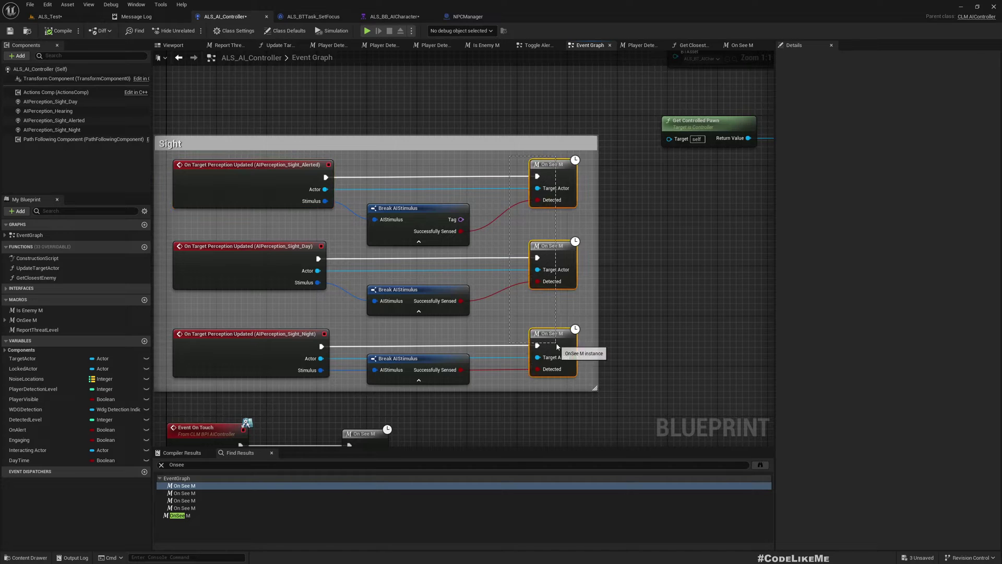
left_click(262, 195)
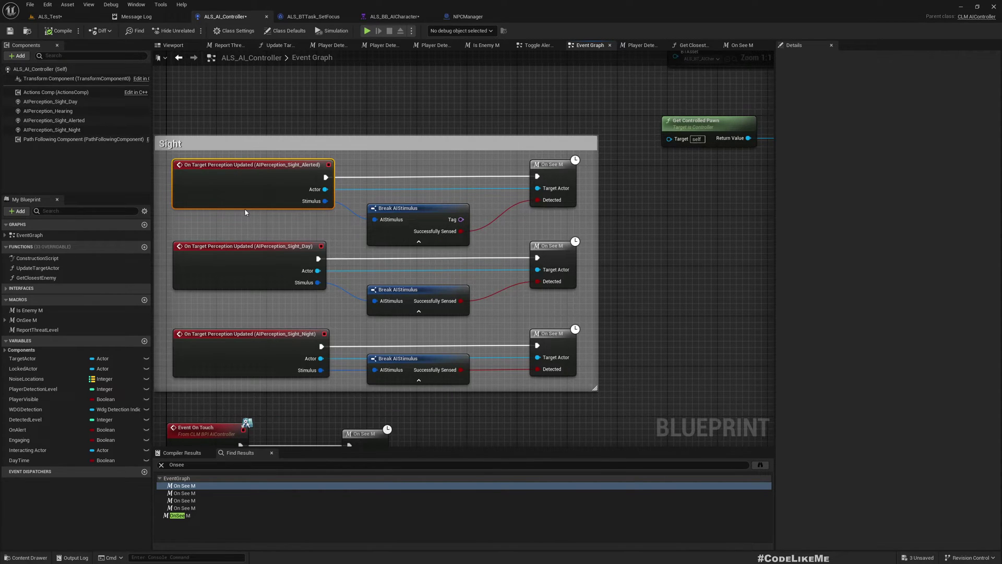
Step: Compare the Hearing, Sight_Alerted and Sight_Day Details, ending on Day's 3000/3500 radii
left_click(53, 112)
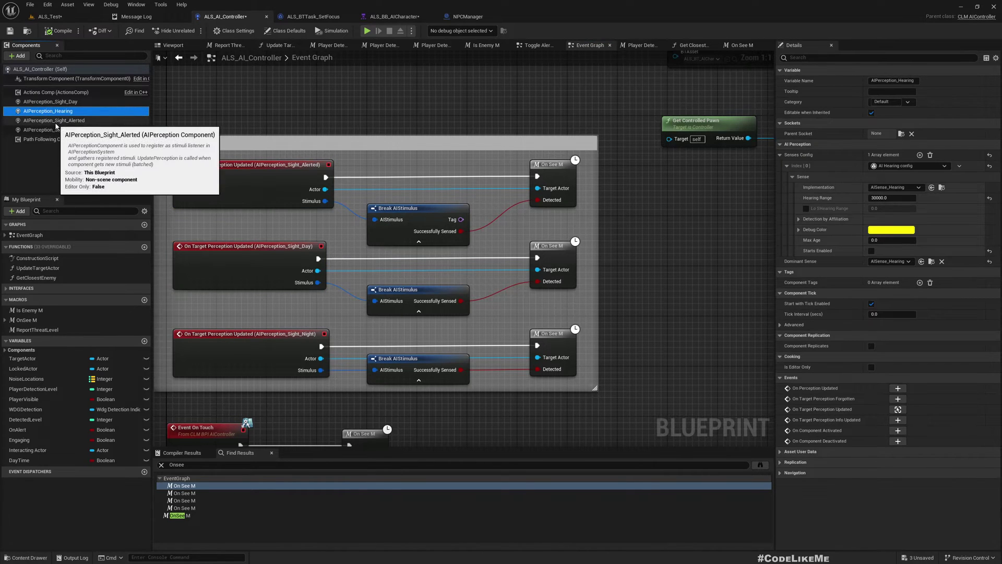
left_click(65, 120)
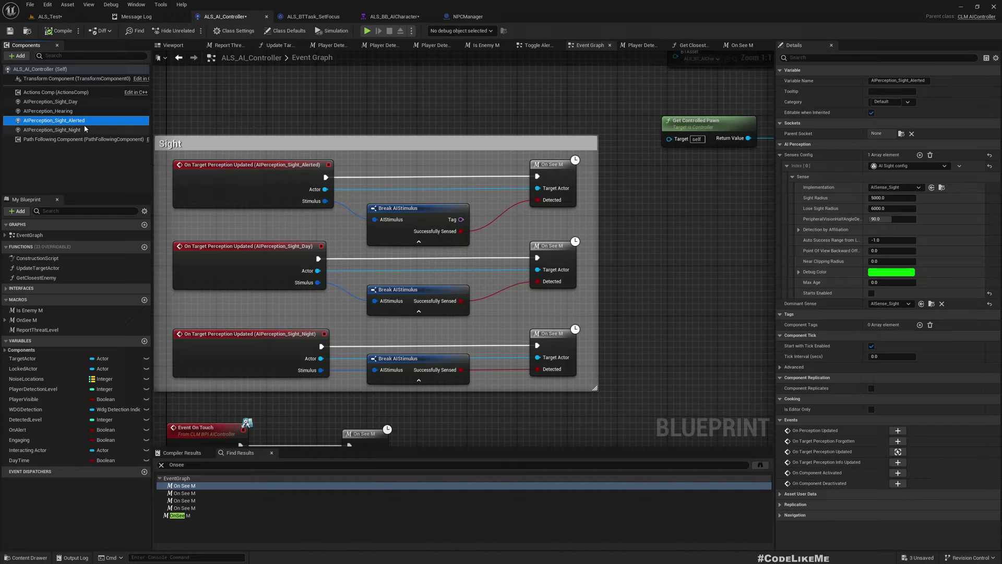
left_click(51, 111)
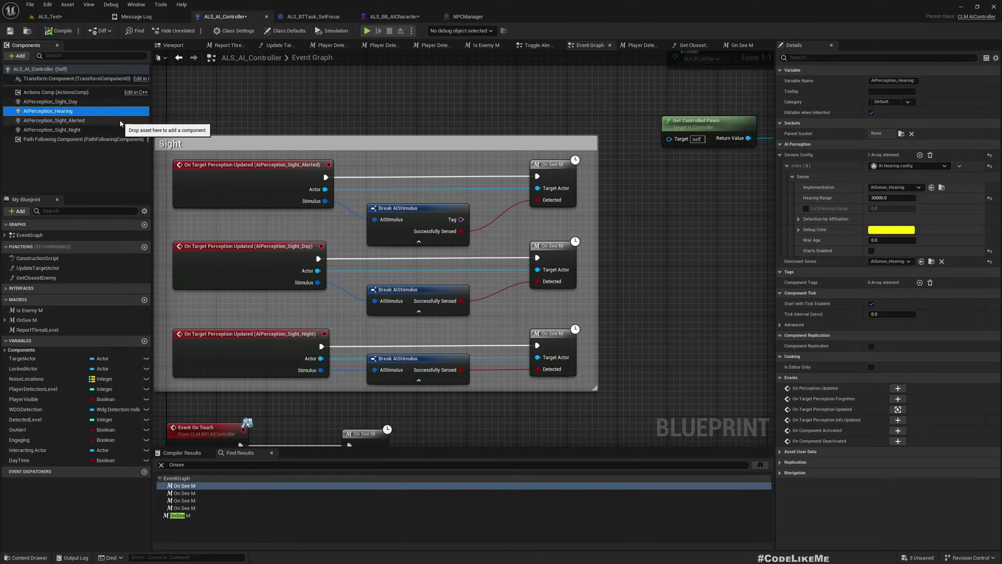
left_click(66, 102)
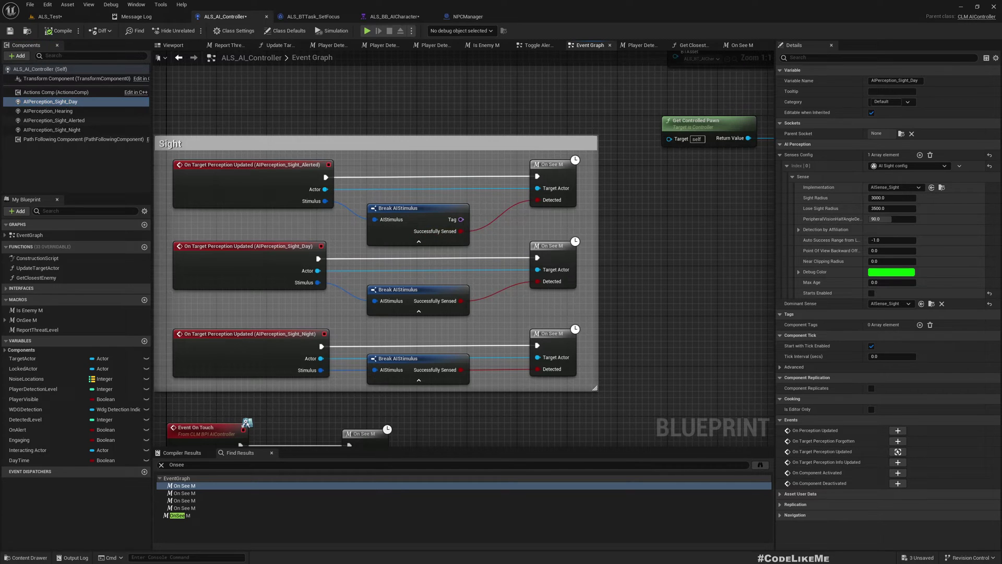
right_click_drag(483, 233, 479, 200)
scroll(479, 199, "down", 2)
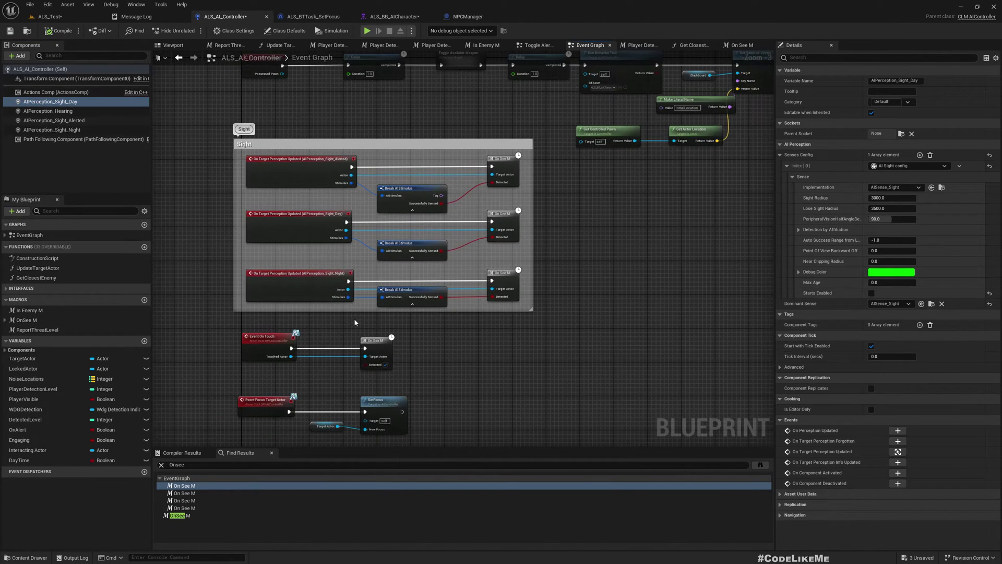
Step: Extend the Sight comment box downward and select the three On Target Perception Updated nodes
left_click_drag(357, 311, 357, 318)
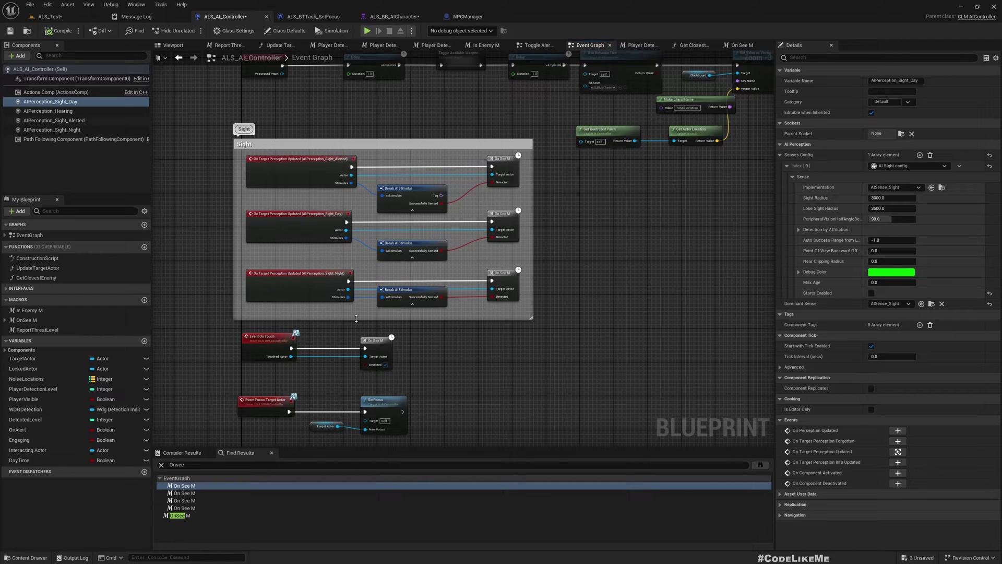
scroll(356, 316, "up", 3)
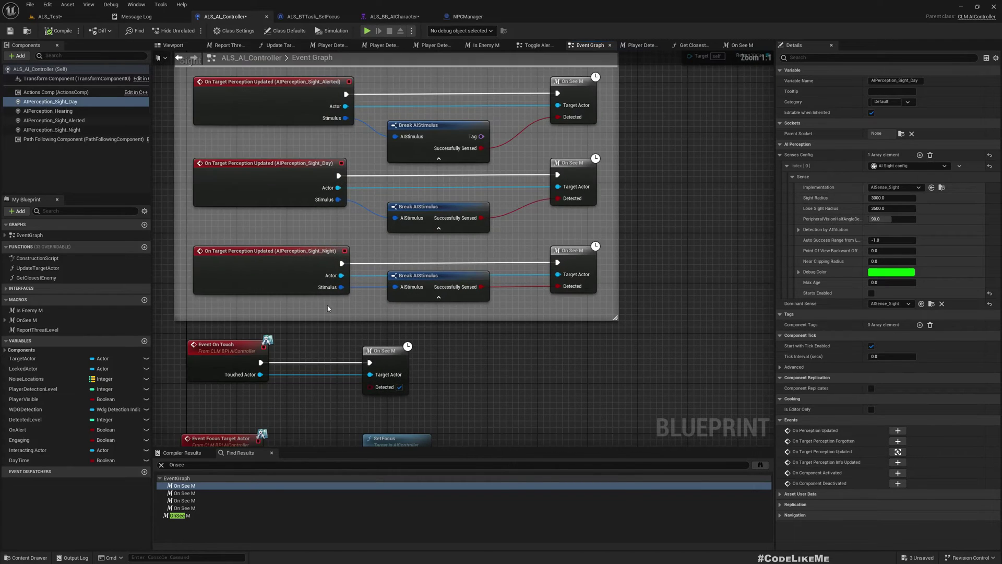
right_click_drag(250, 224, 310, 268)
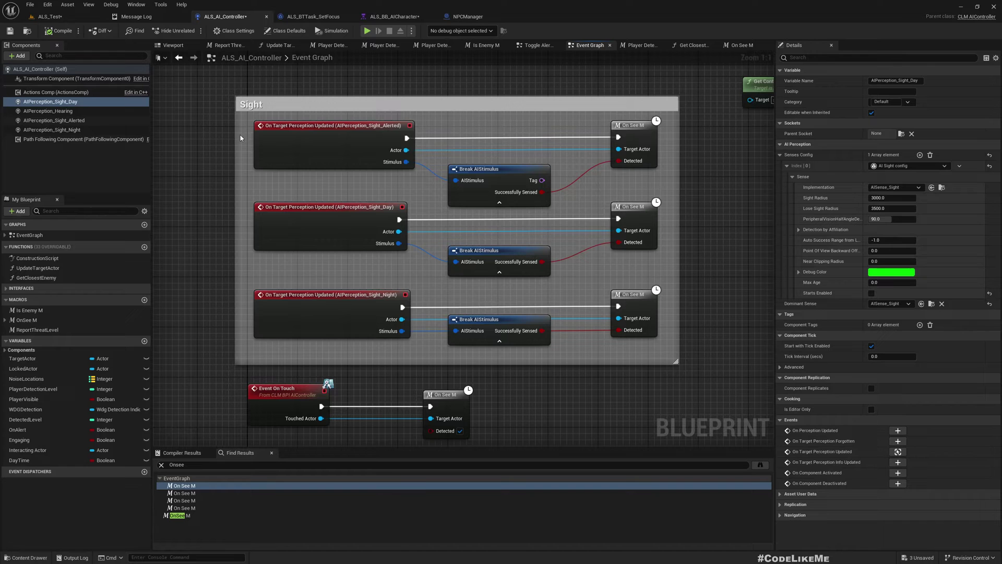
left_click(313, 149)
left_click(285, 215, "shift")
left_click(285, 298, "shift")
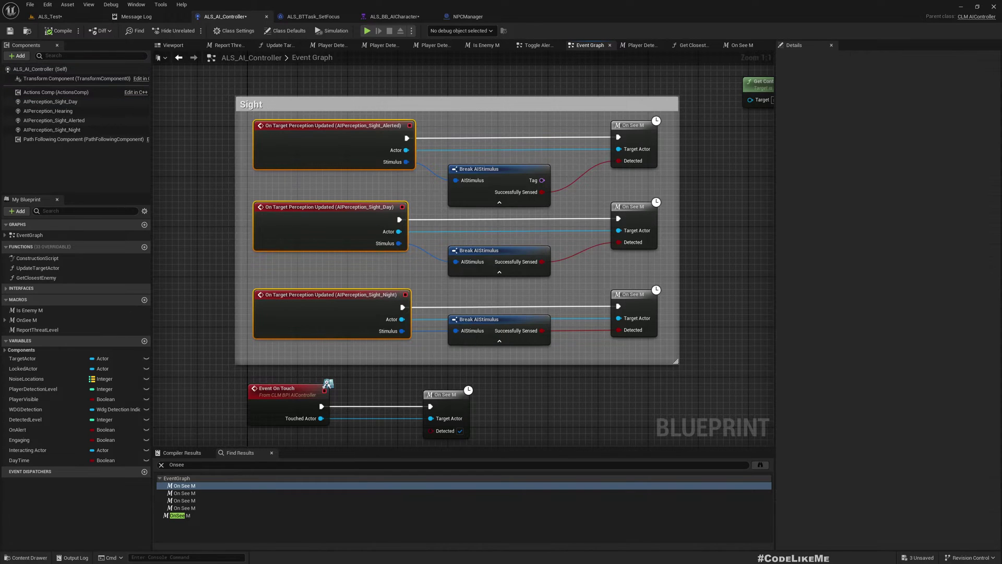
Step: Compare Sight_Day with Sight_Alerted, showing Alerted's 5000 sight and 6000 lose-sight radii
right_click_drag(581, 334, 488, 312)
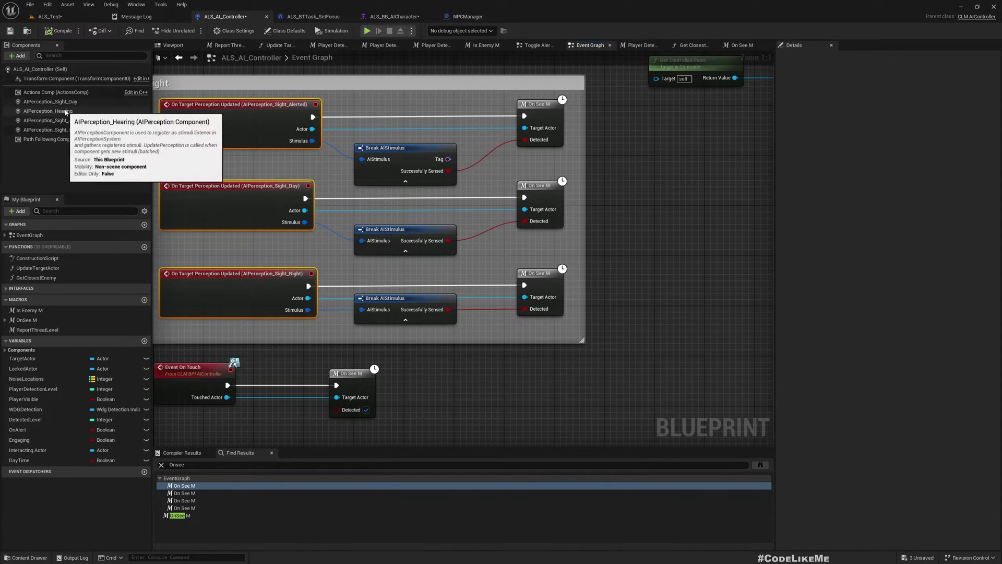
left_click(51, 102)
left_click(65, 121)
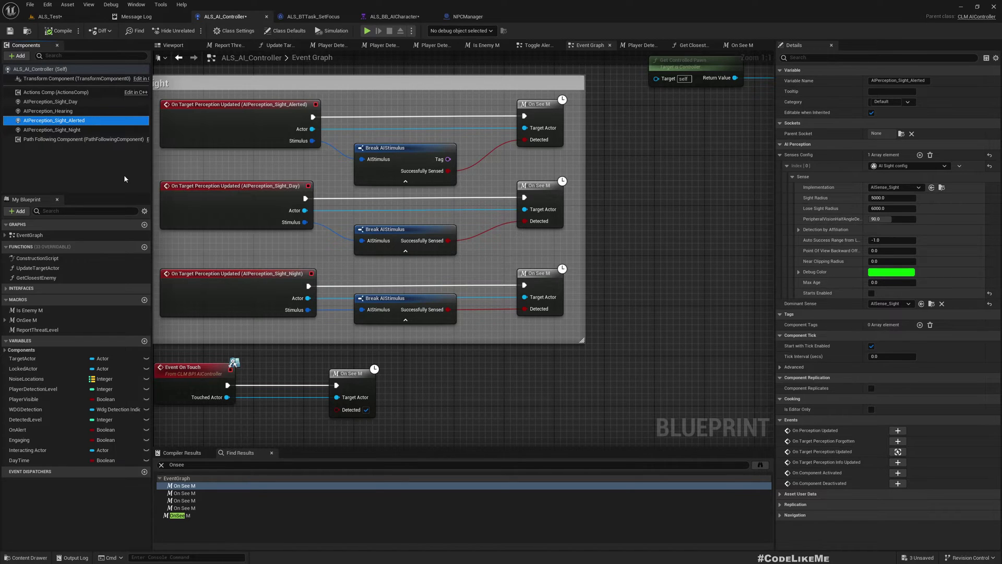
Step: Review Hearing and Sight_Day, then select all three sight senses and edit their shared Max Age
left_click(86, 110)
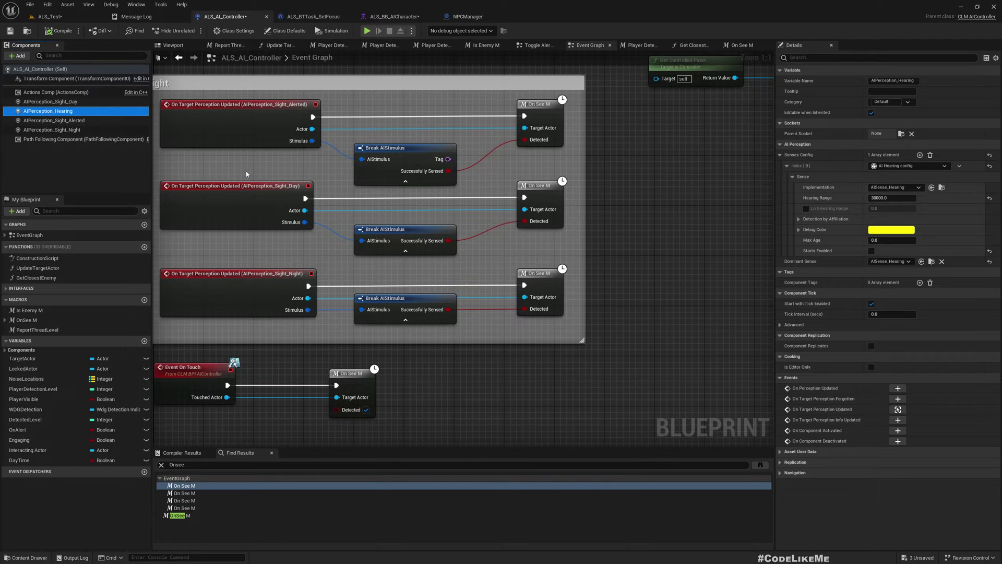
left_click(66, 102)
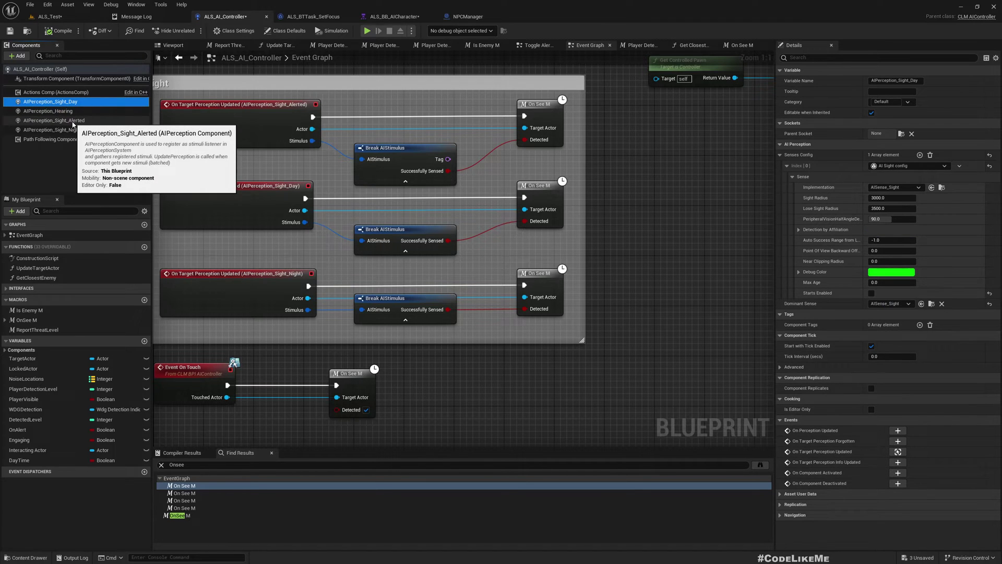
left_click(72, 121, "ctrl")
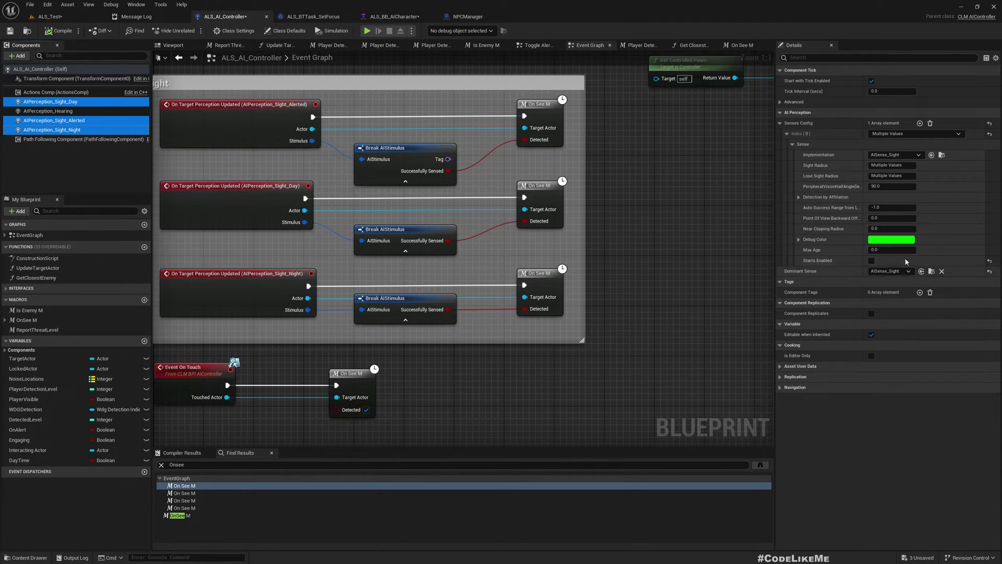
left_click(892, 250)
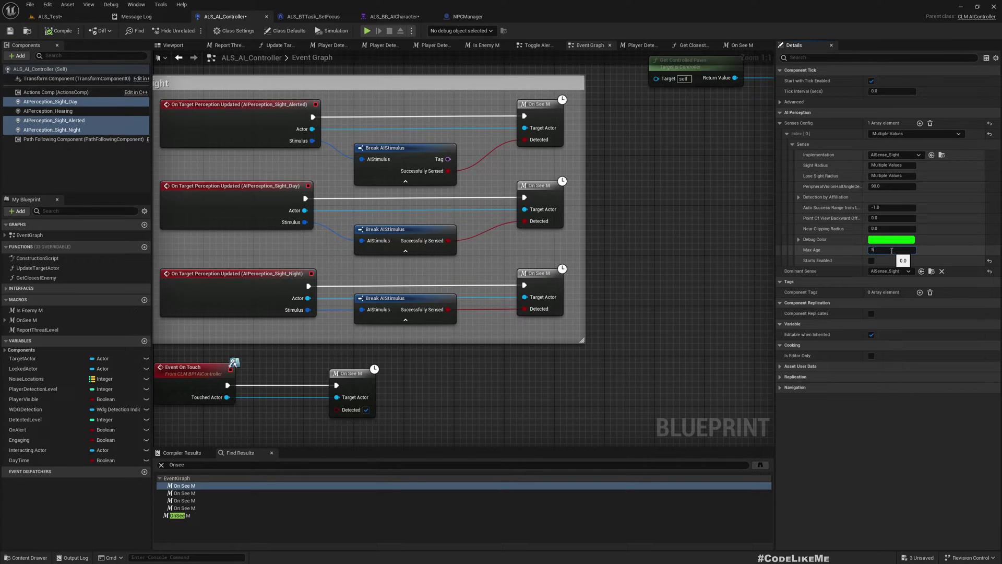
left_click(50, 16)
key("alt+p")
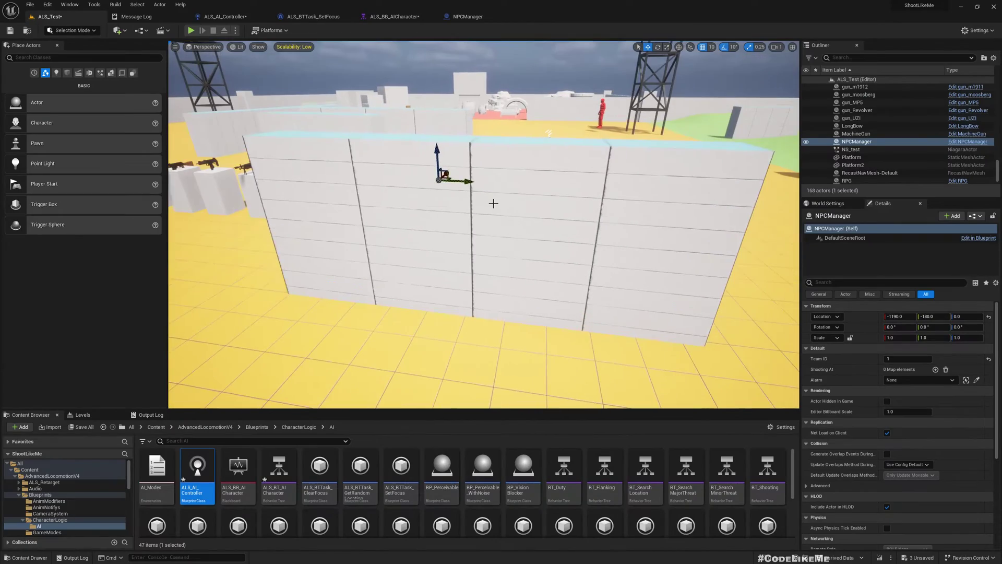
key("w")
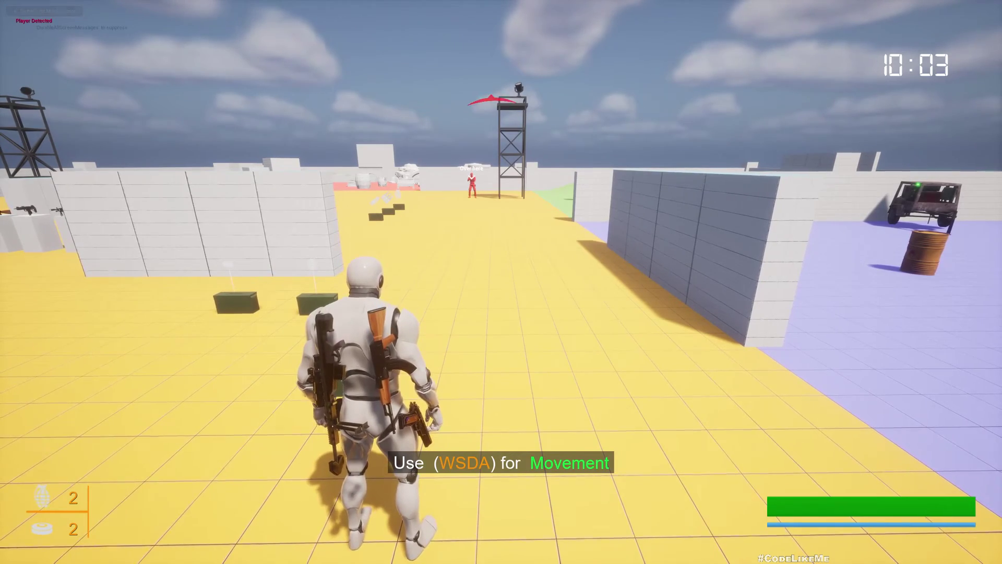
key("w")
key("w")
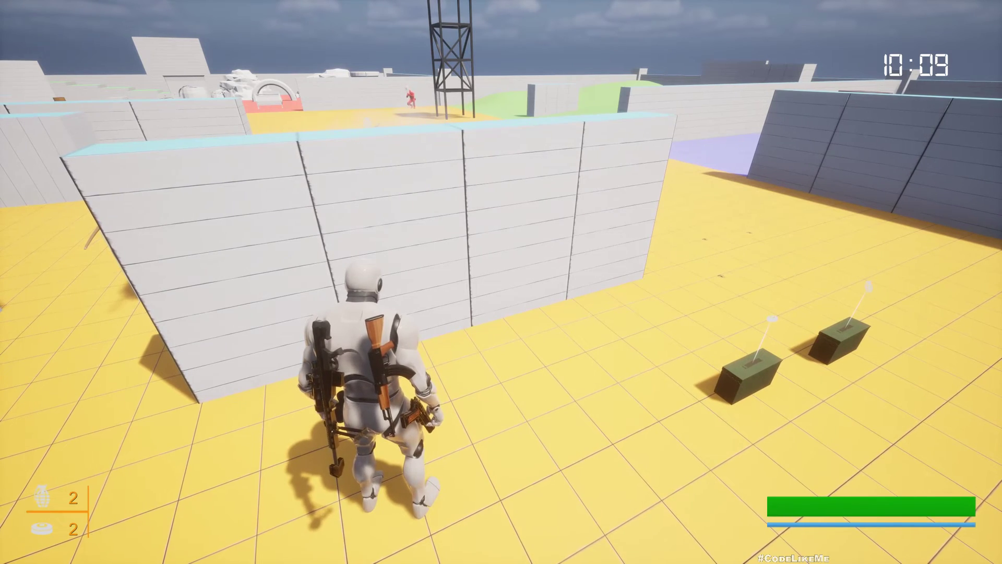
key("d")
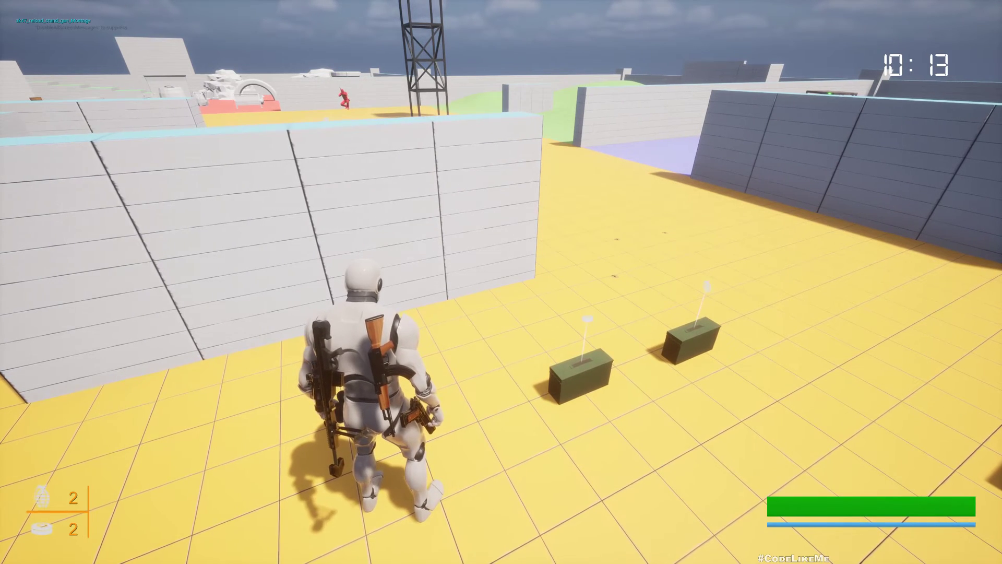
key("F11")
Step: Stop the previous play-test, then run the rifle-armed character to the wall and crouch in cover
key("Escape")
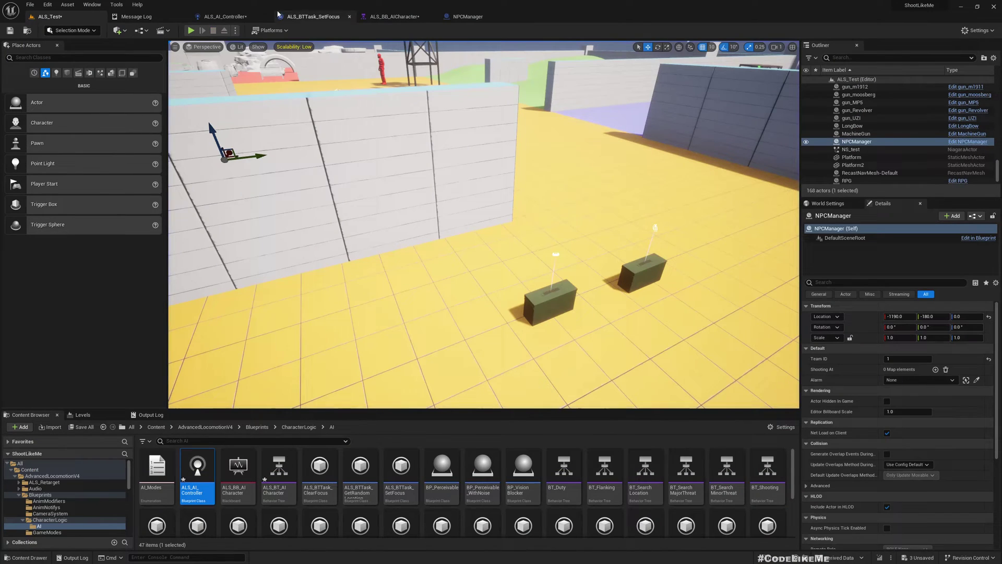
left_click(225, 16)
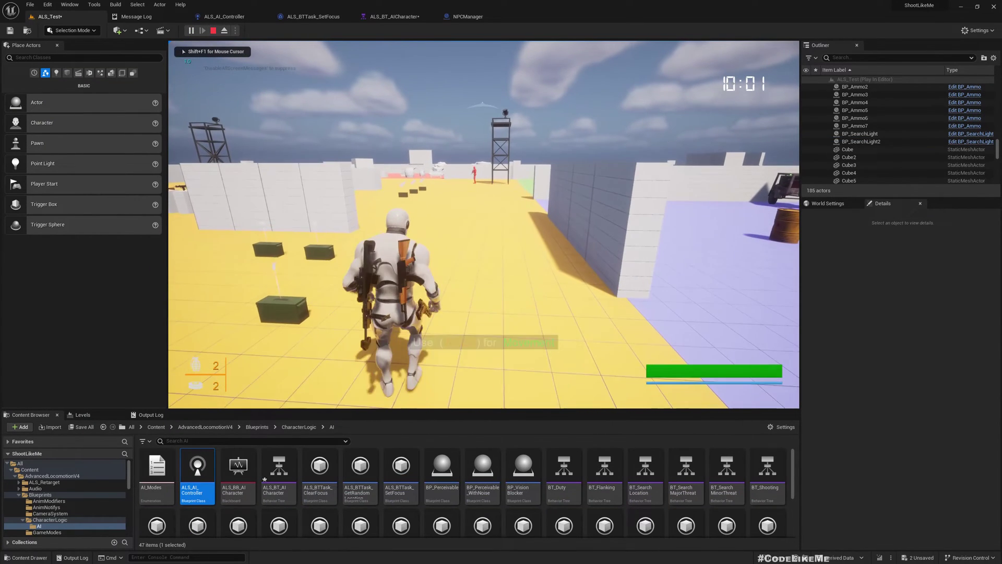
key("1")
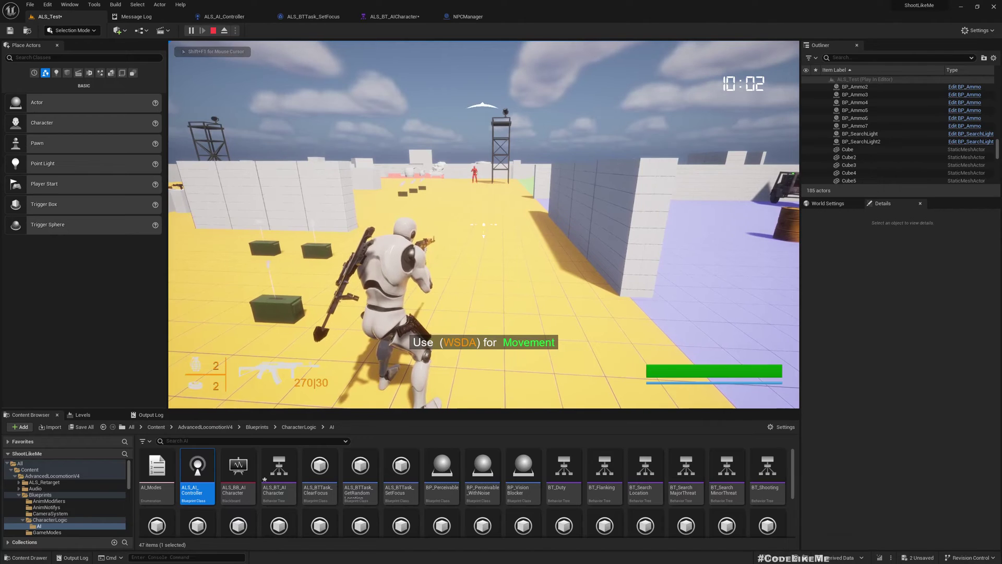
key("w")
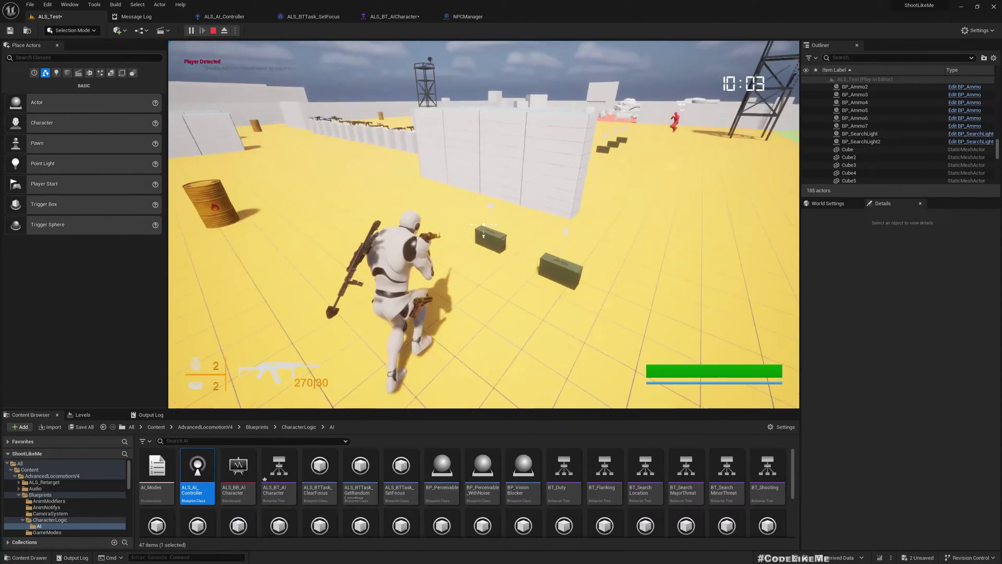
key("w")
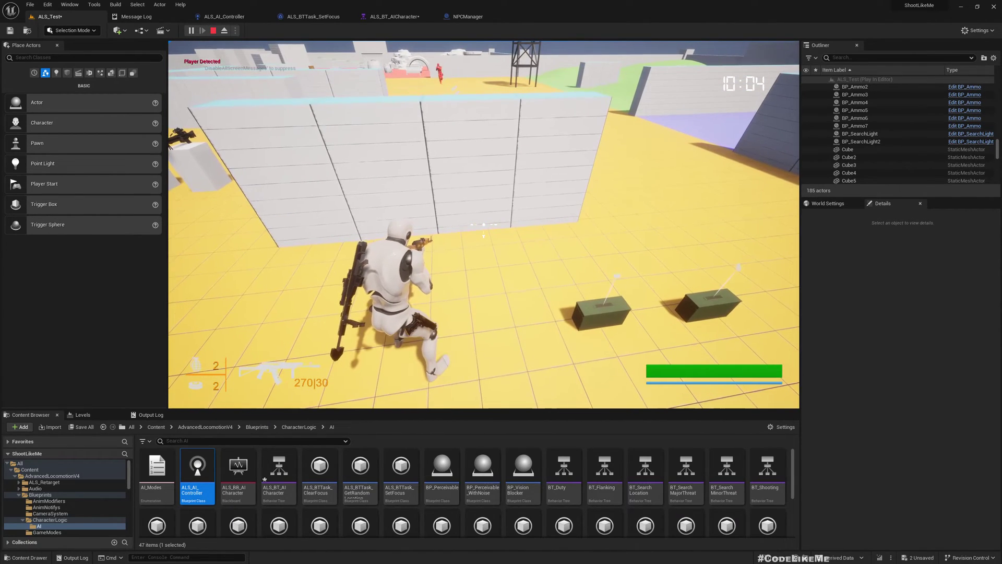
key("s")
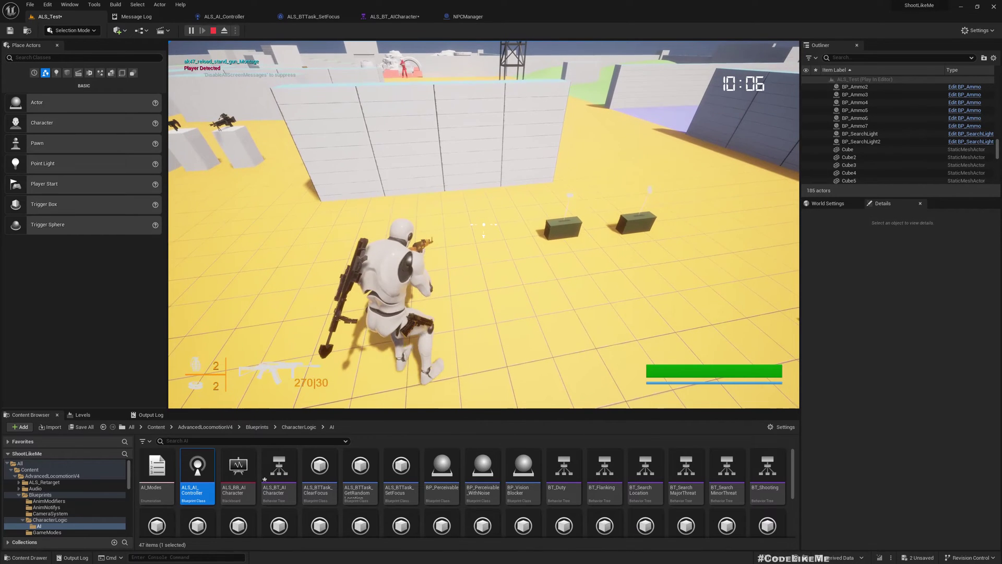
key("w")
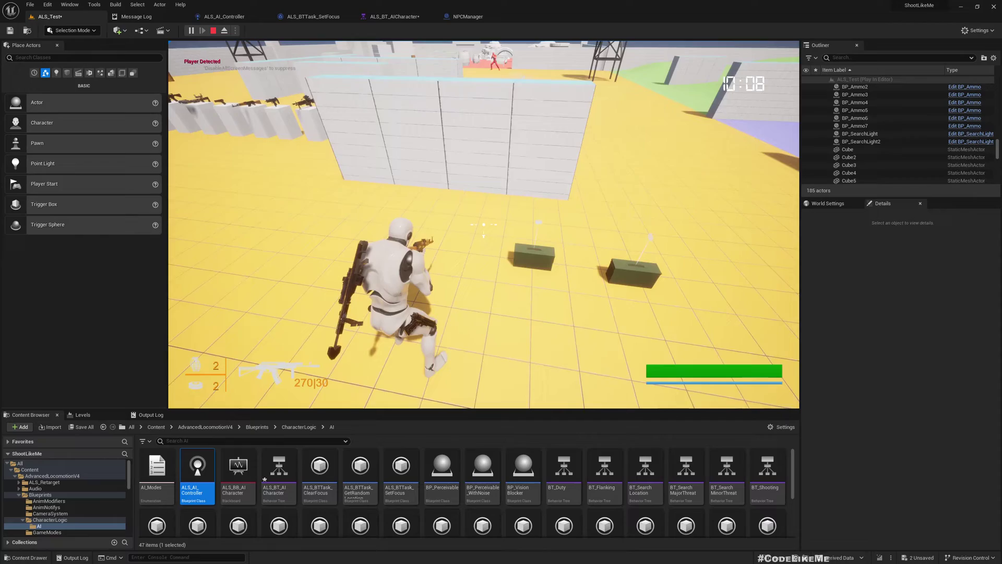
key("r")
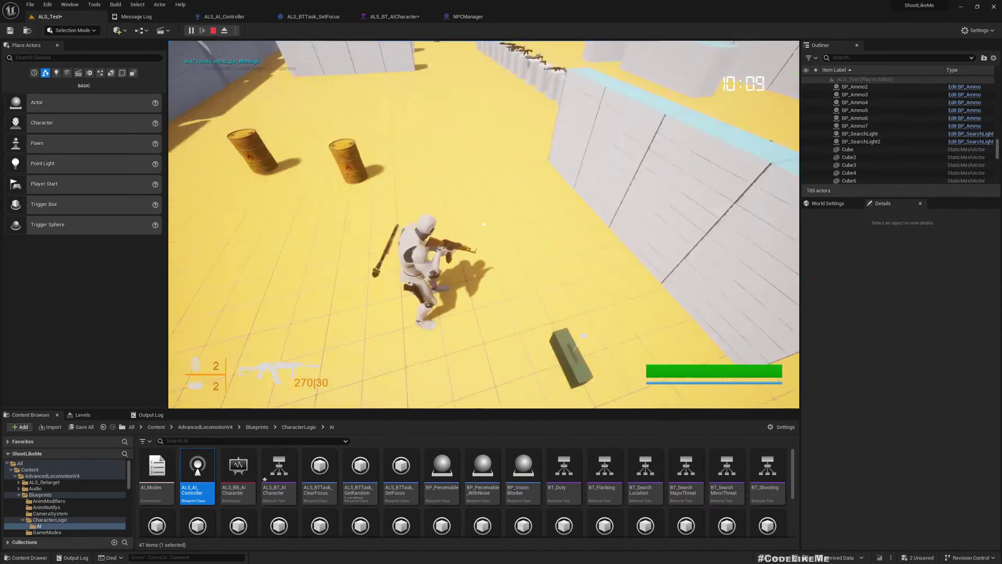
key("w")
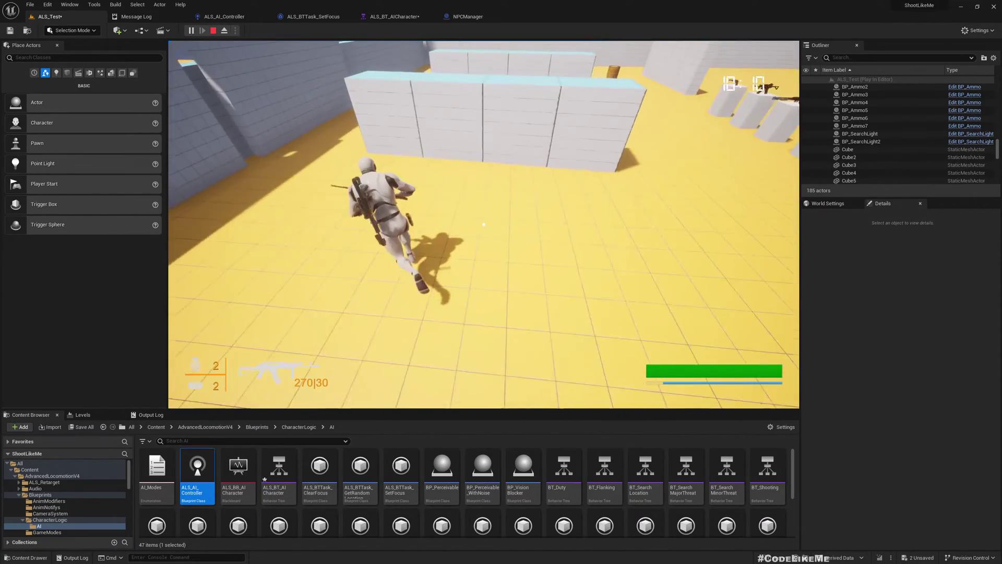
key("c")
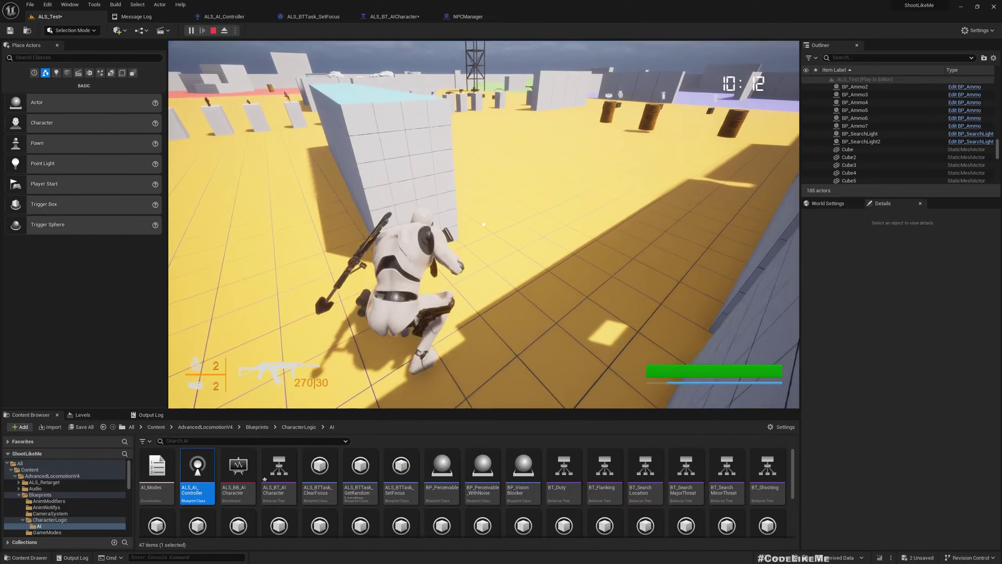
key("a")
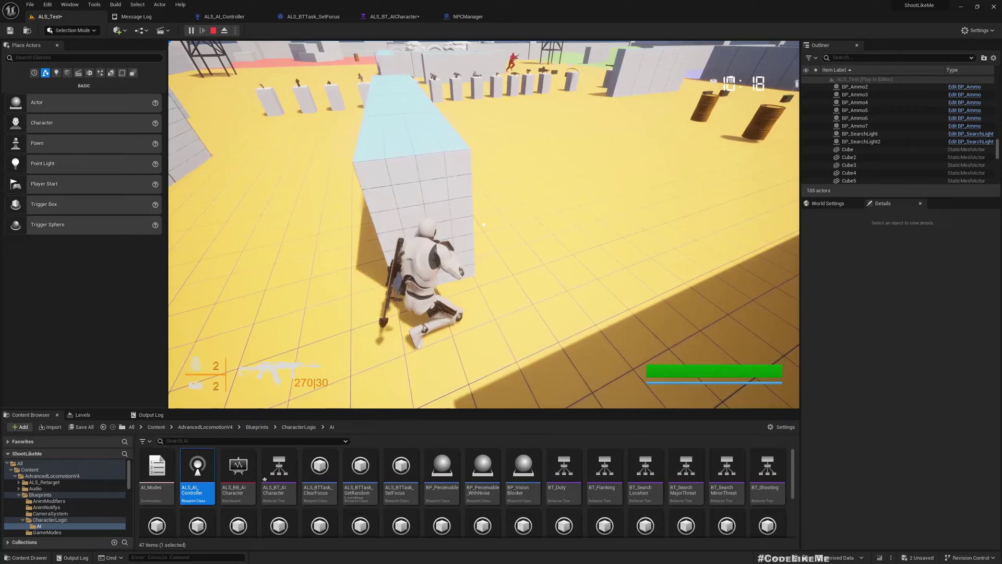
Step: Shuffle along the wall in cover, run past its end, then stop play and restore the editor
key("w")
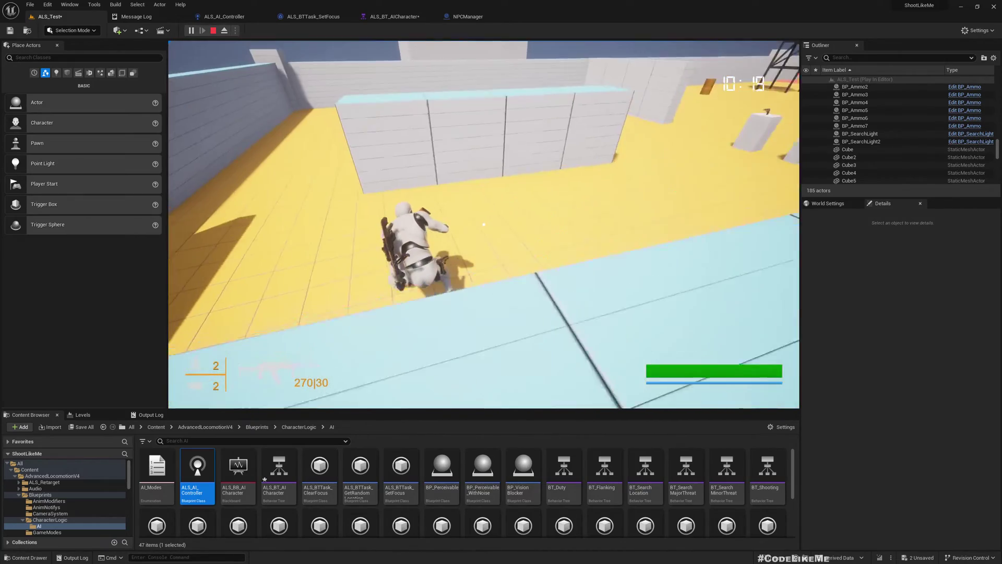
key("w")
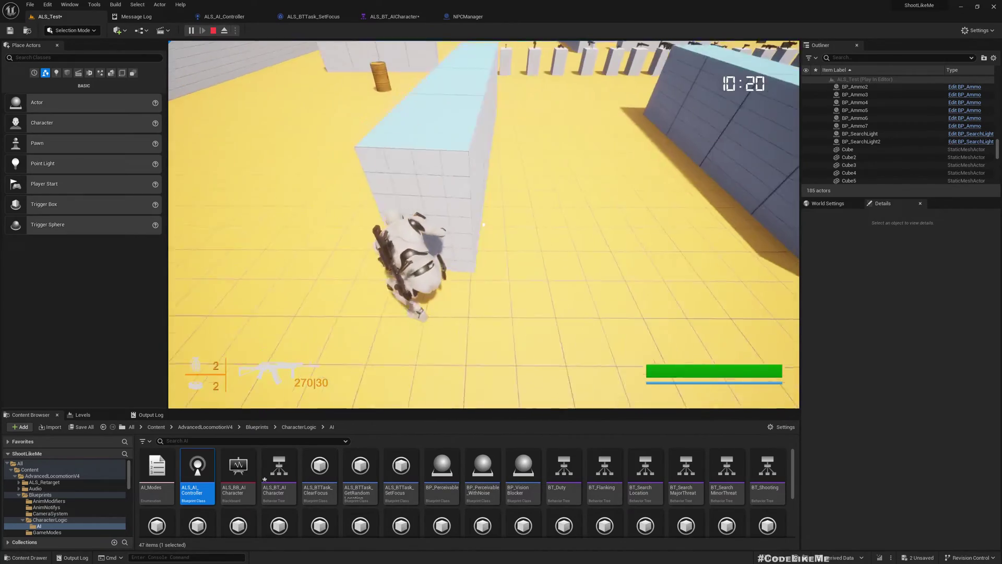
key("w")
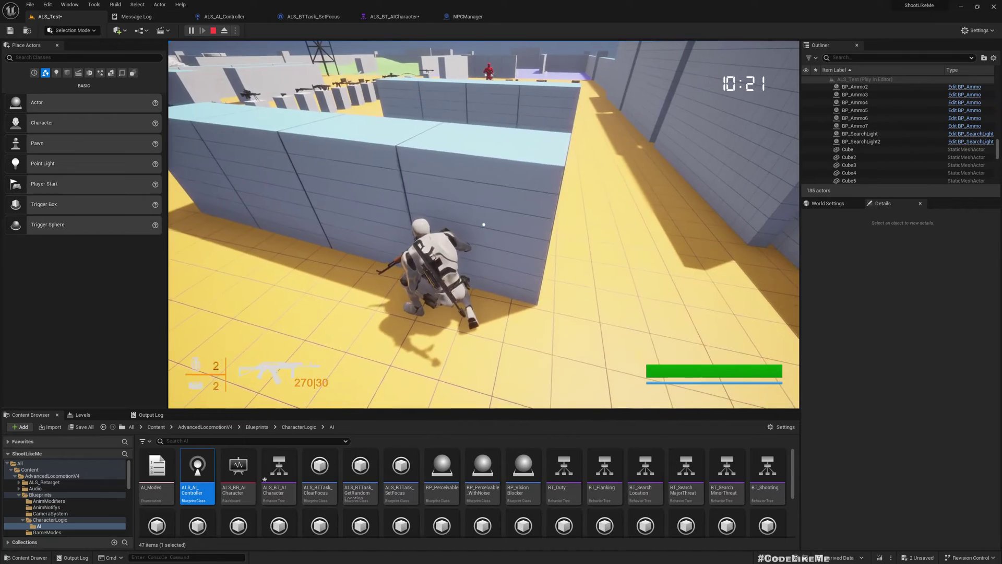
key("a")
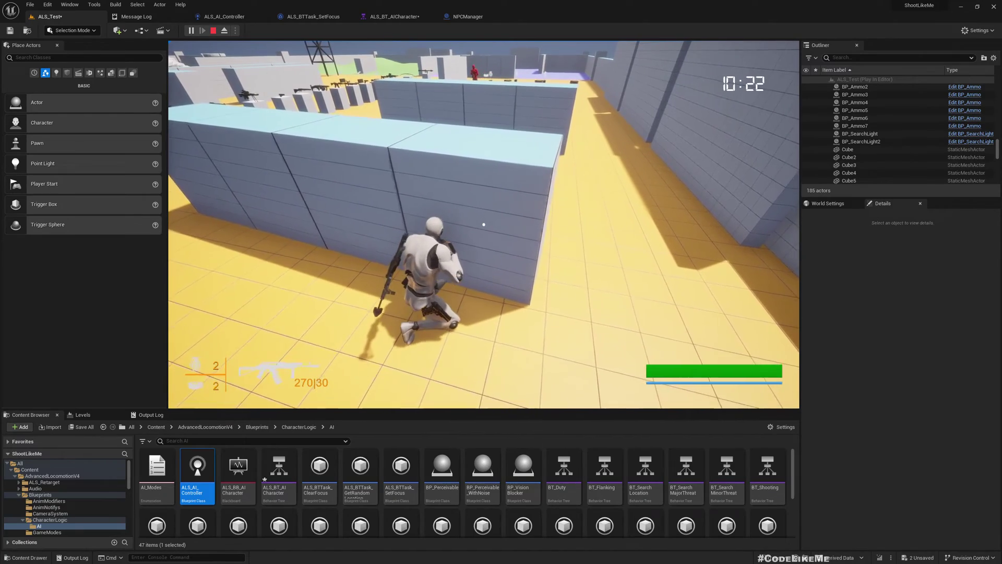
key("F11")
key("d")
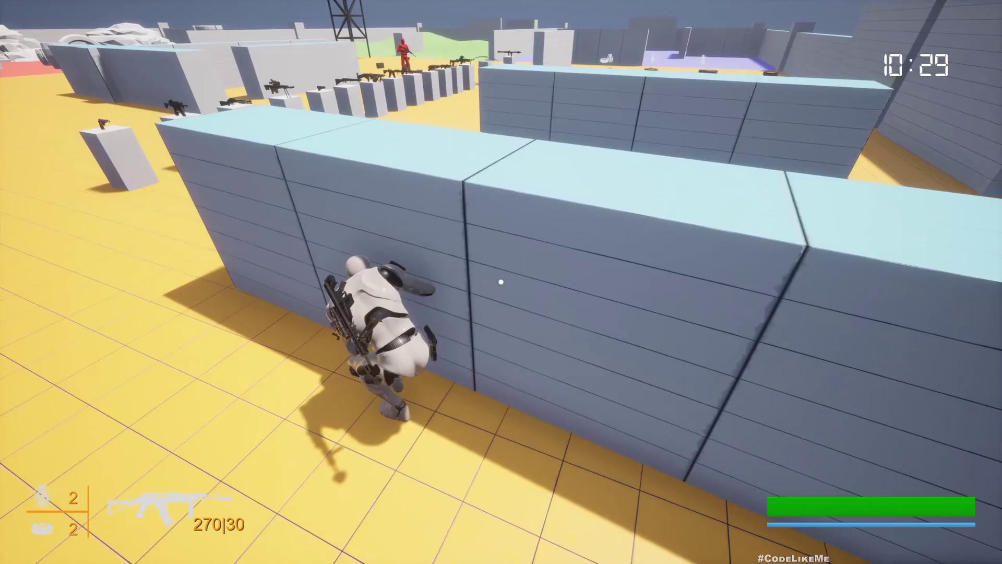
key("c")
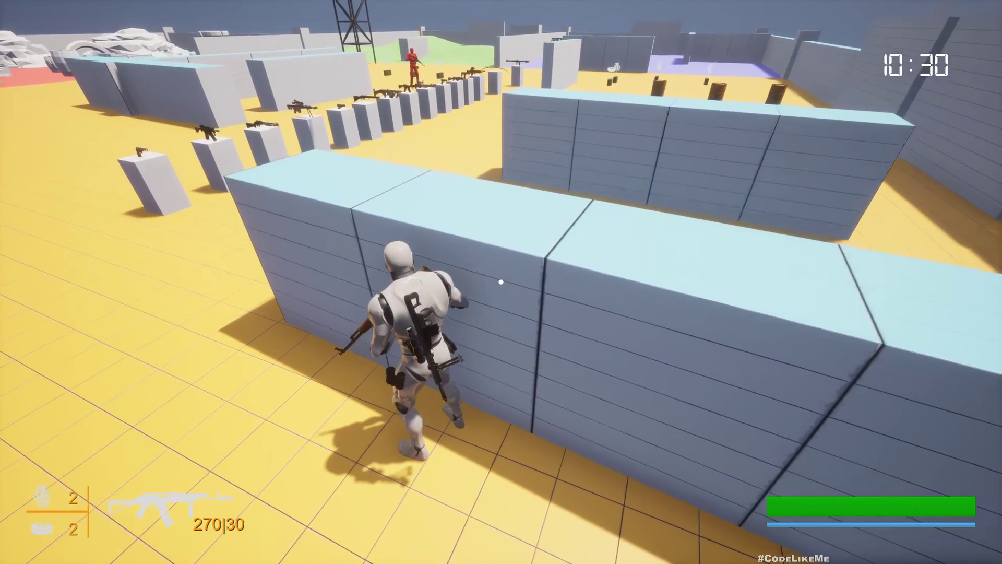
key("s")
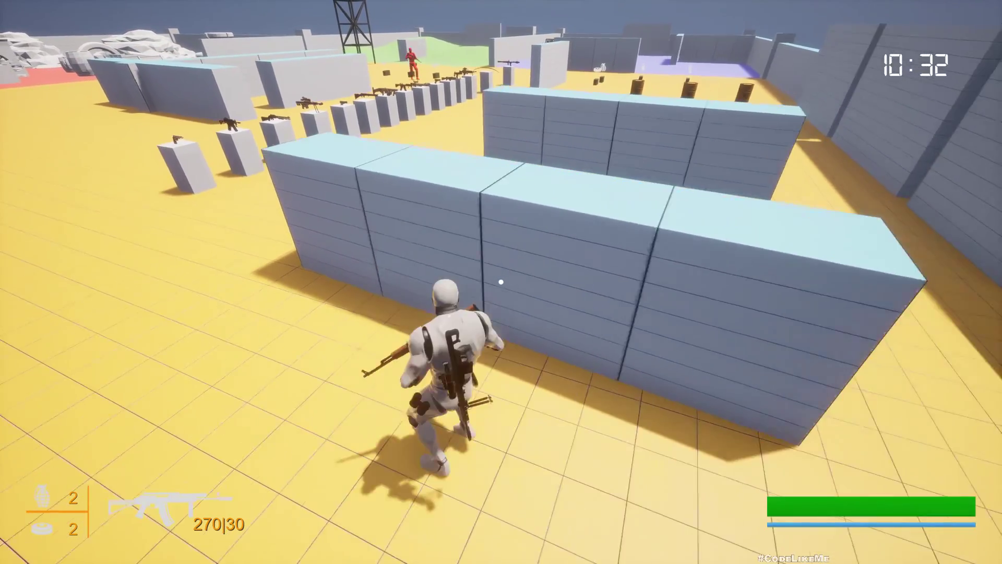
key("d")
key("w")
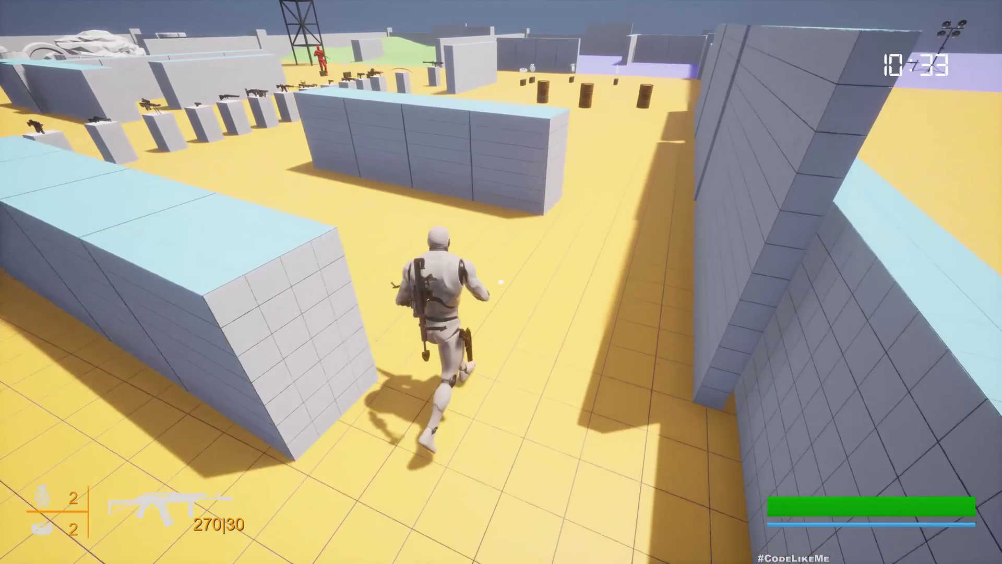
key("Escape")
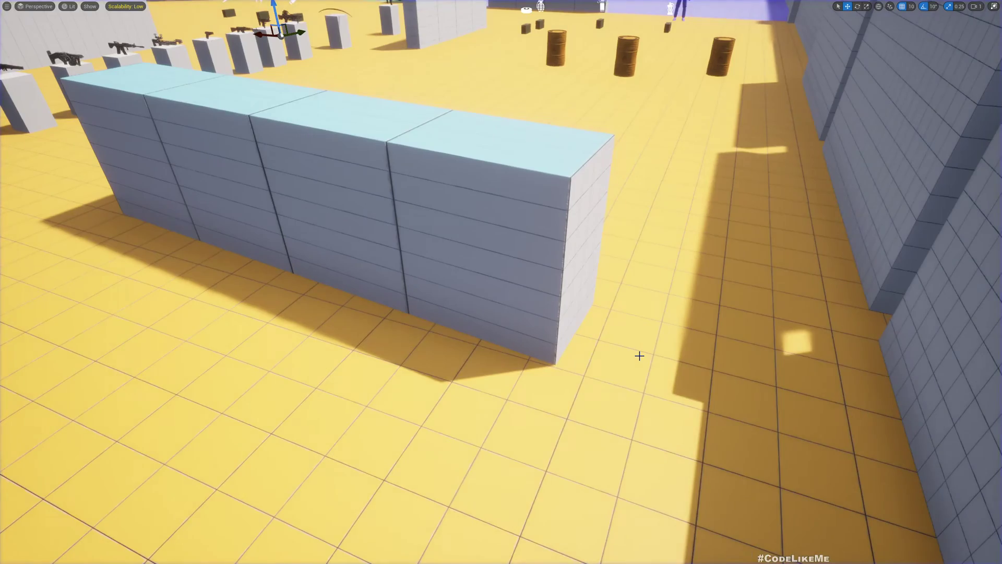
key("F11")
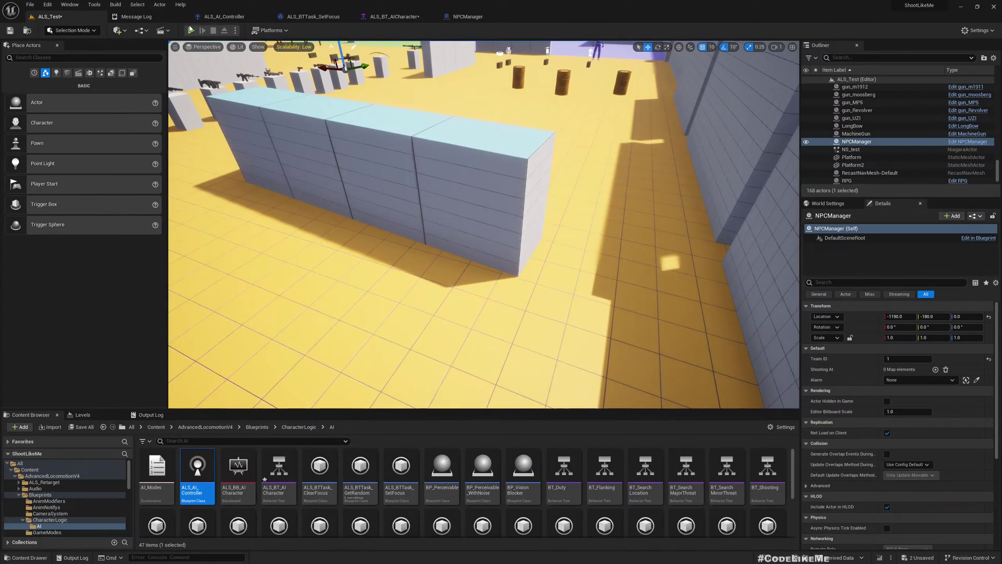
Step: Check the ALS_AI_Controller blueprint, then start a full-screen play-test of ALS_Test
left_click(225, 17)
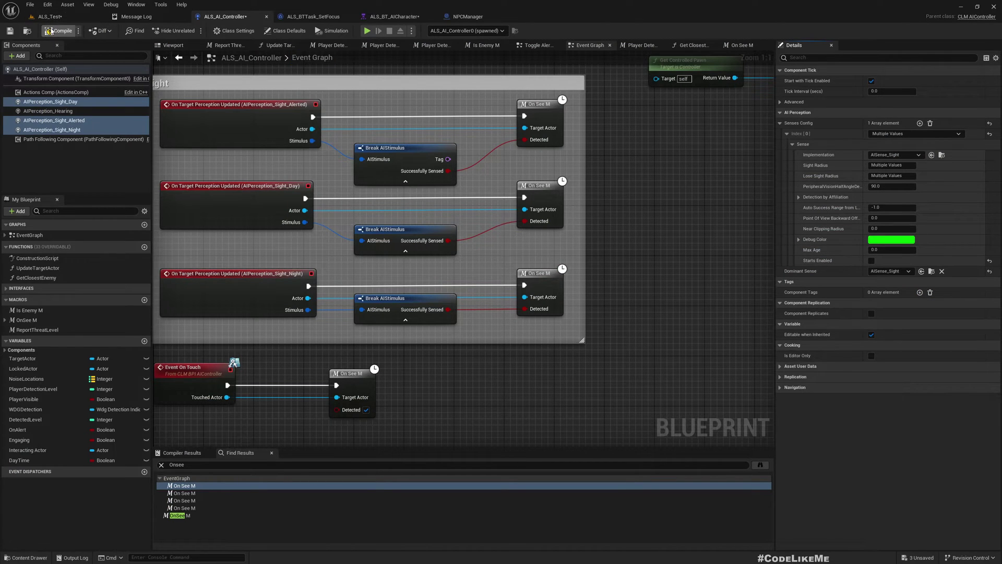
left_click(51, 16)
key("F11")
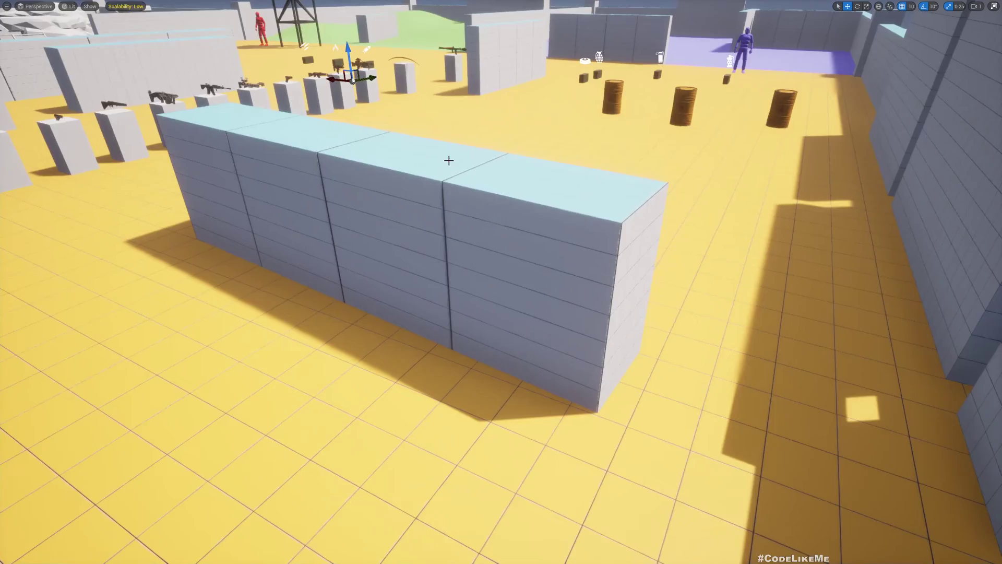
key("alt+p")
Step: Run past the rifle and barrels toward the long wall, then stop play and restore the editor
key("w")
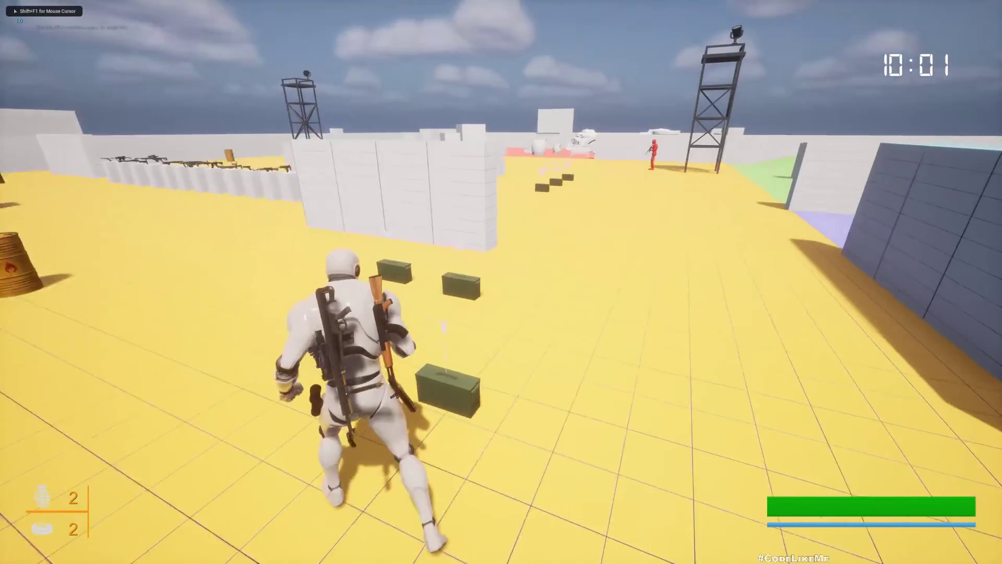
key("w")
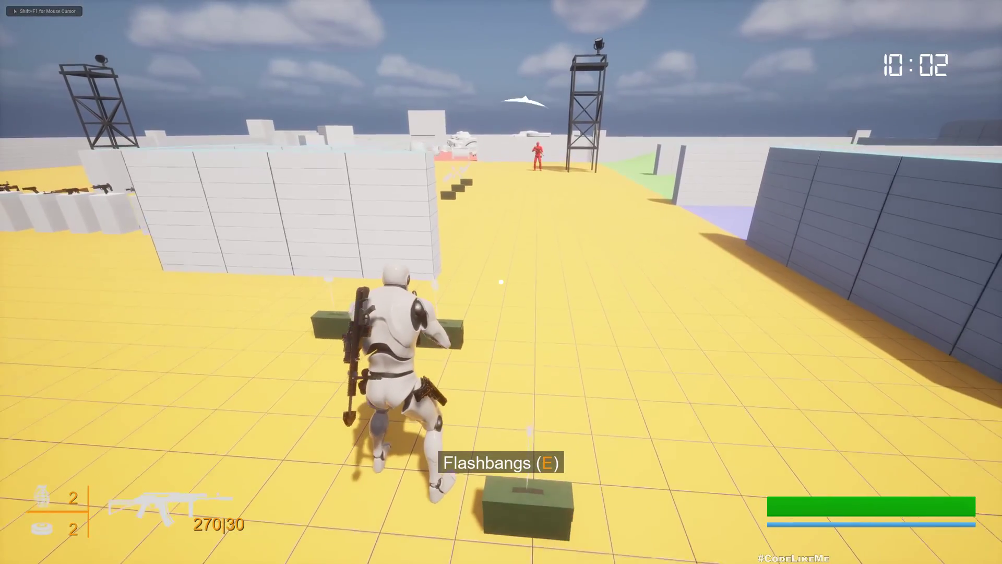
key("w")
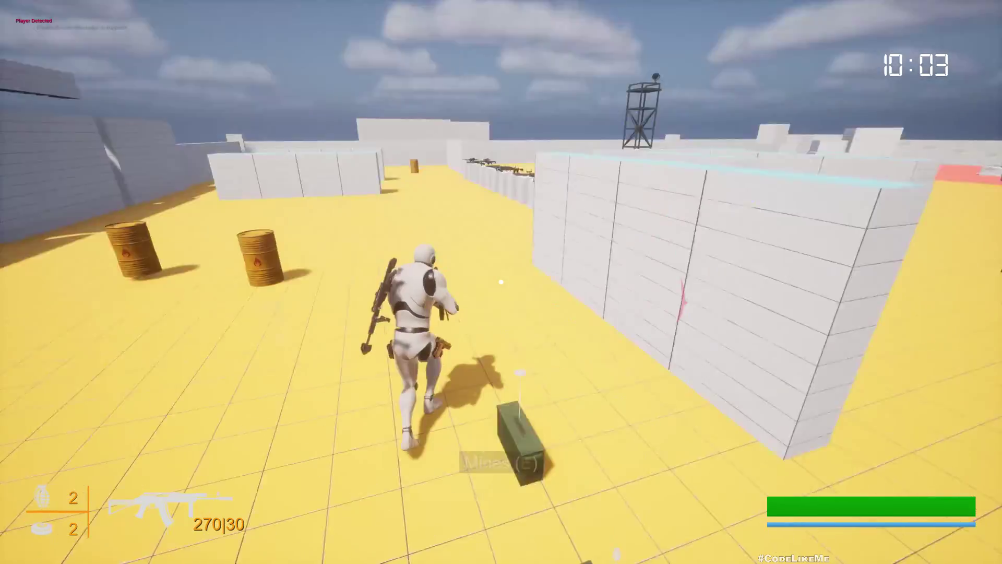
key("w")
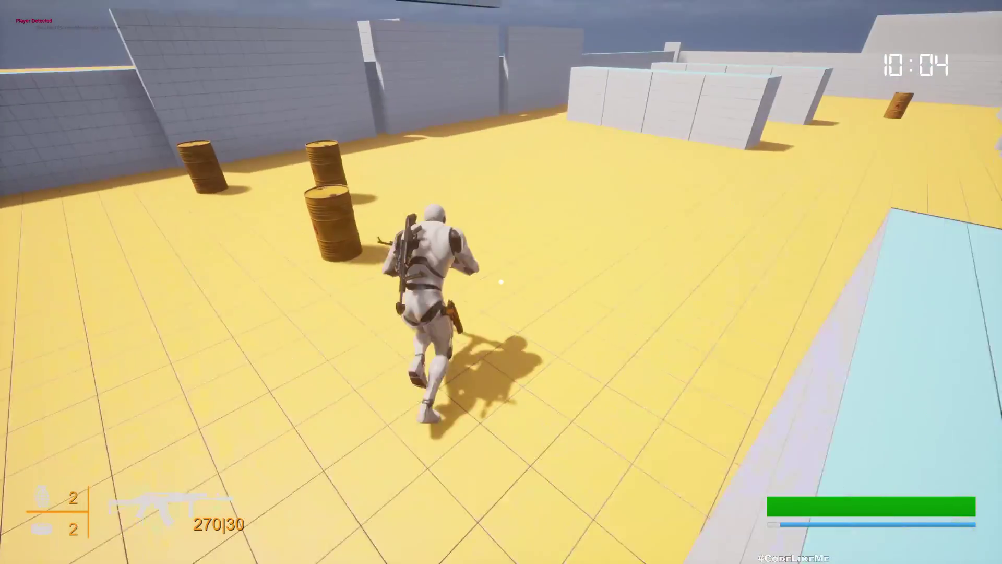
key("w")
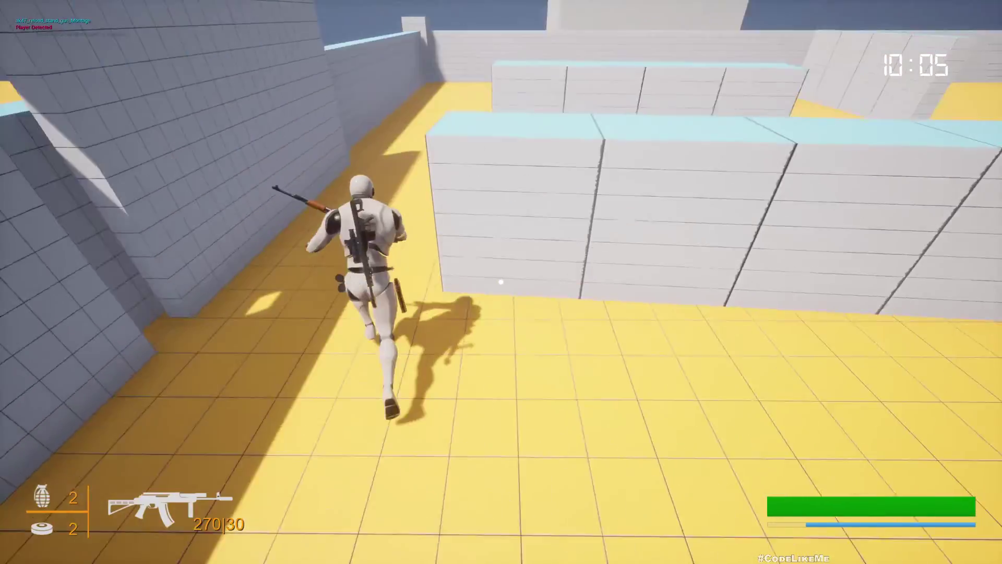
key("w")
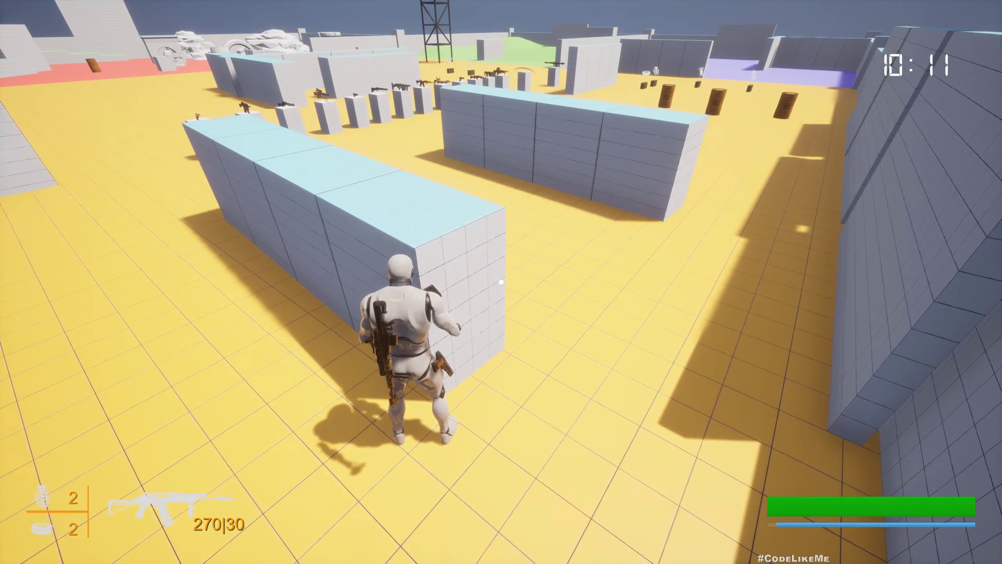
key("w")
key("Escape")
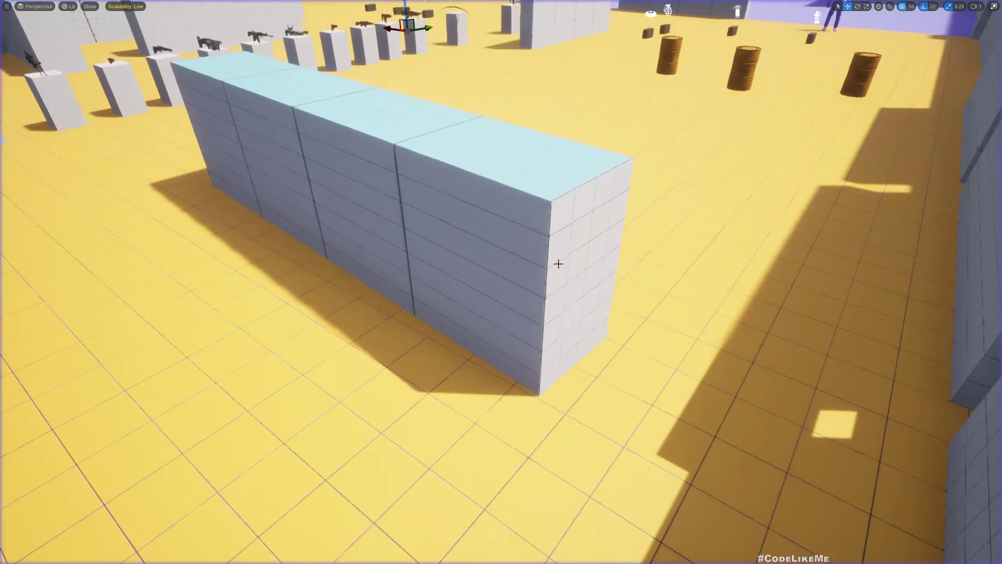
key("F11")
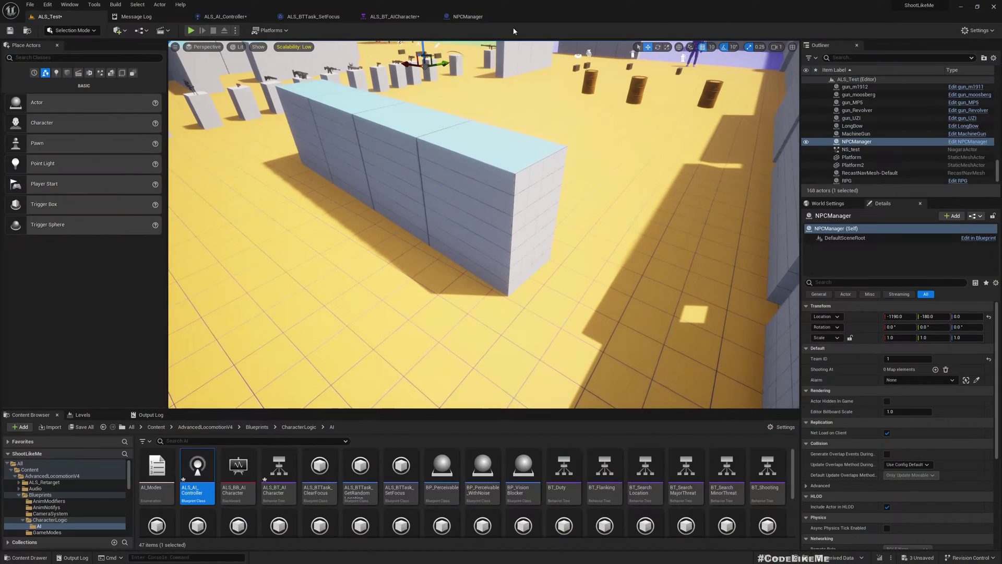
Step: Set Auto Success Range to 2000 on Sight_Day, Sight_Alerted and Sight_Night together
left_click(225, 17)
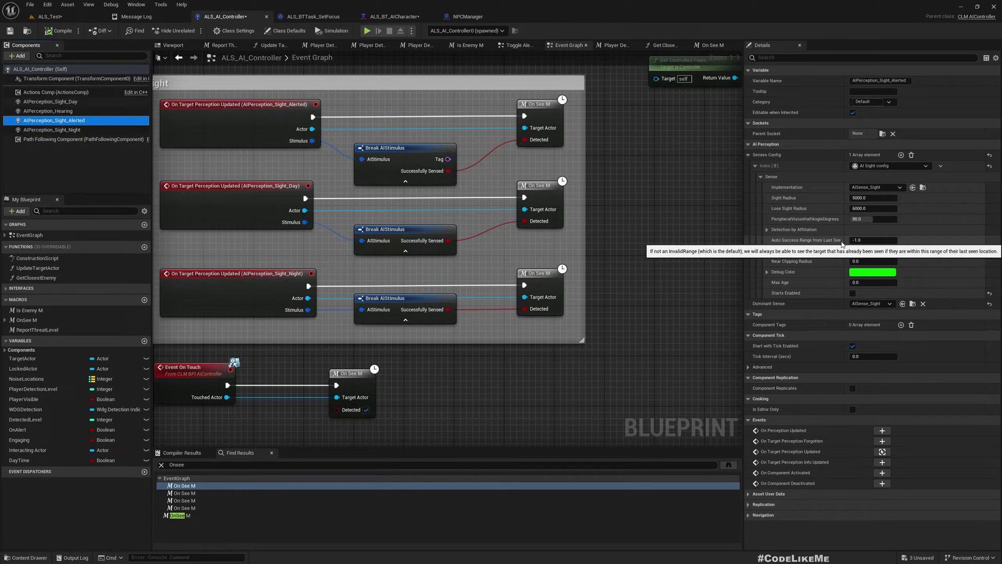
left_click_drag(55, 120, 60, 118)
left_click(60, 103, "ctrl")
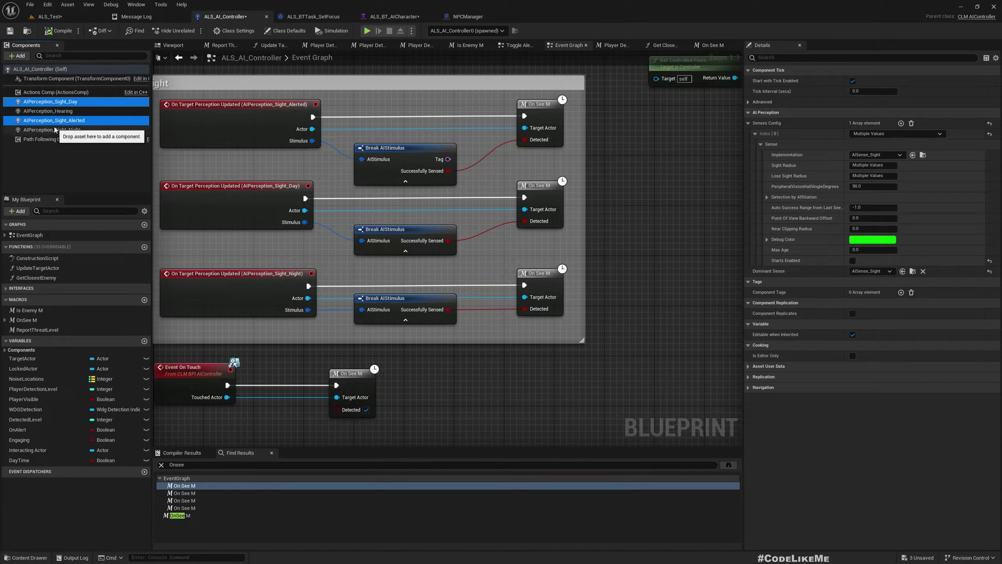
left_click(55, 130, "ctrl")
left_click(871, 208)
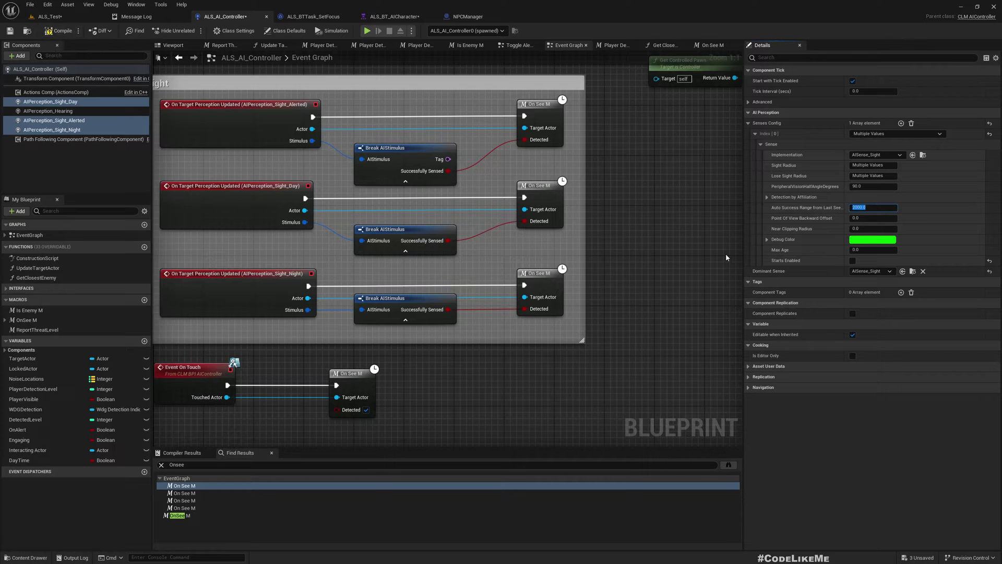
key("Home")
key("shift+End")
left_click(50, 17)
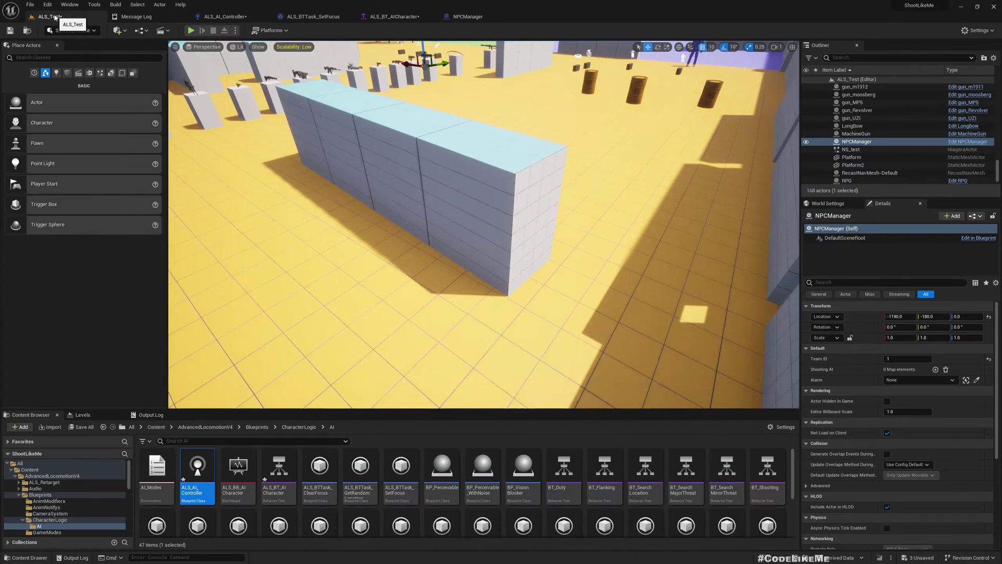
Step: Start a full-screen play-test and move the character toward the ammo boxes and white wall
key("F11")
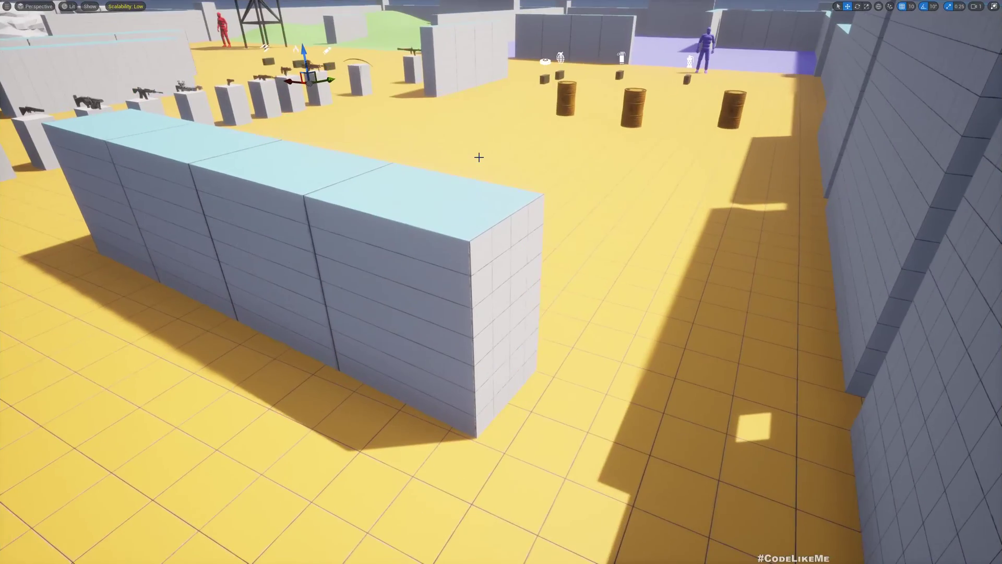
key("alt+p")
key("w")
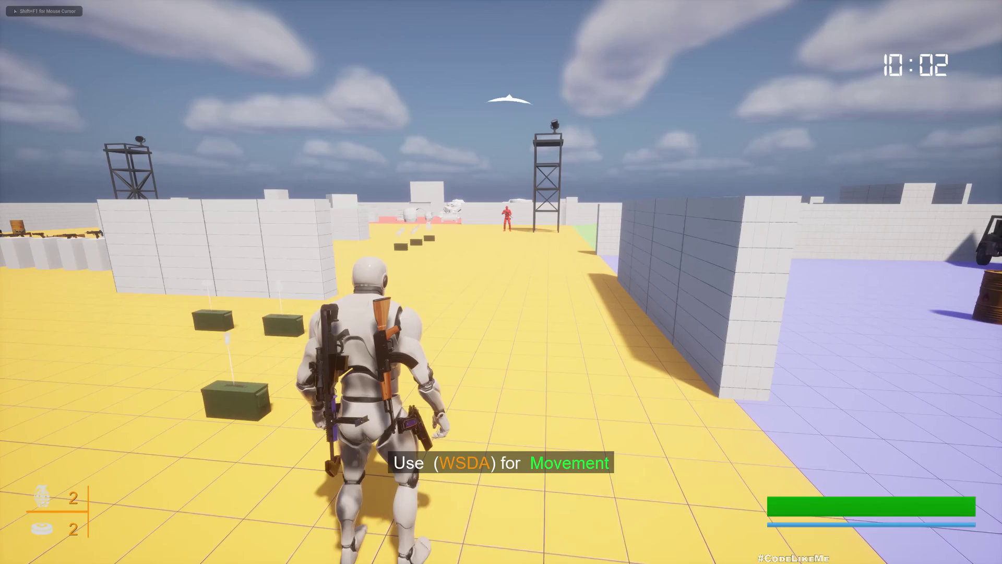
key("w")
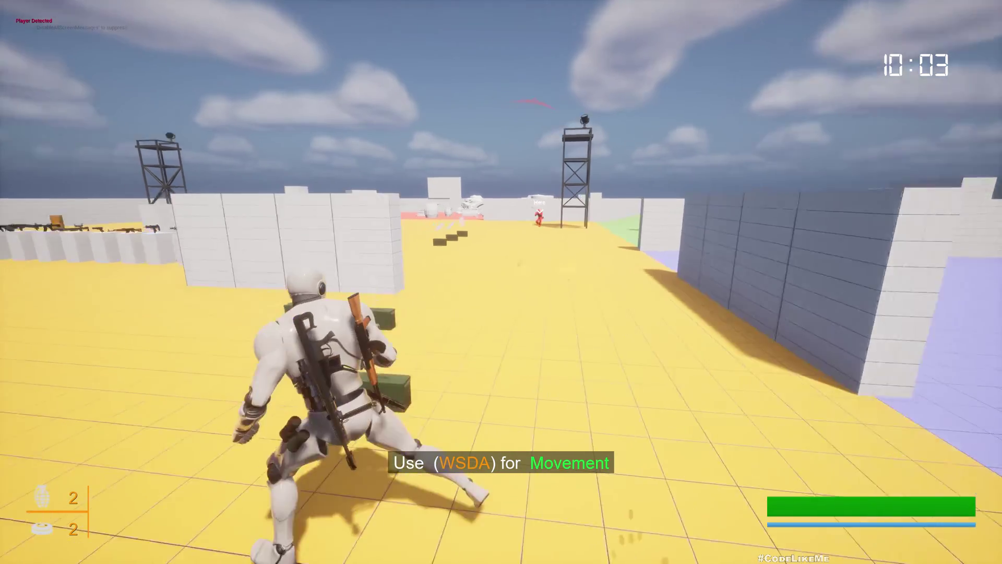
key("a")
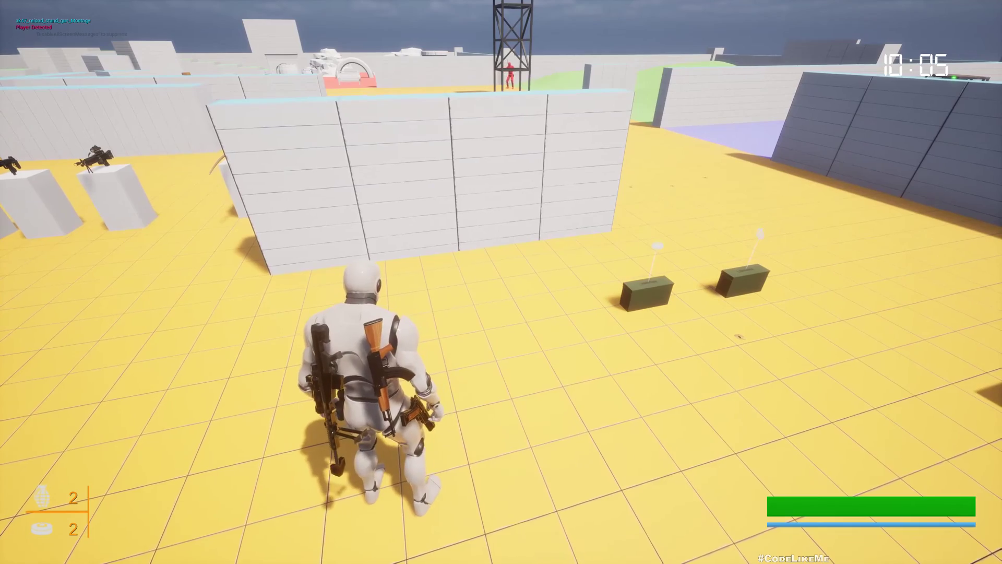
key("w")
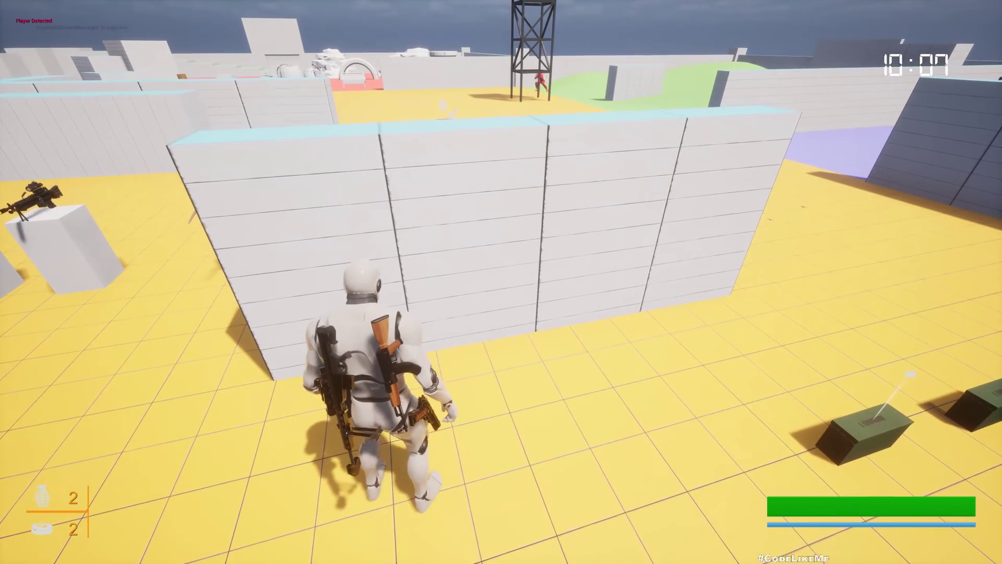
key("s")
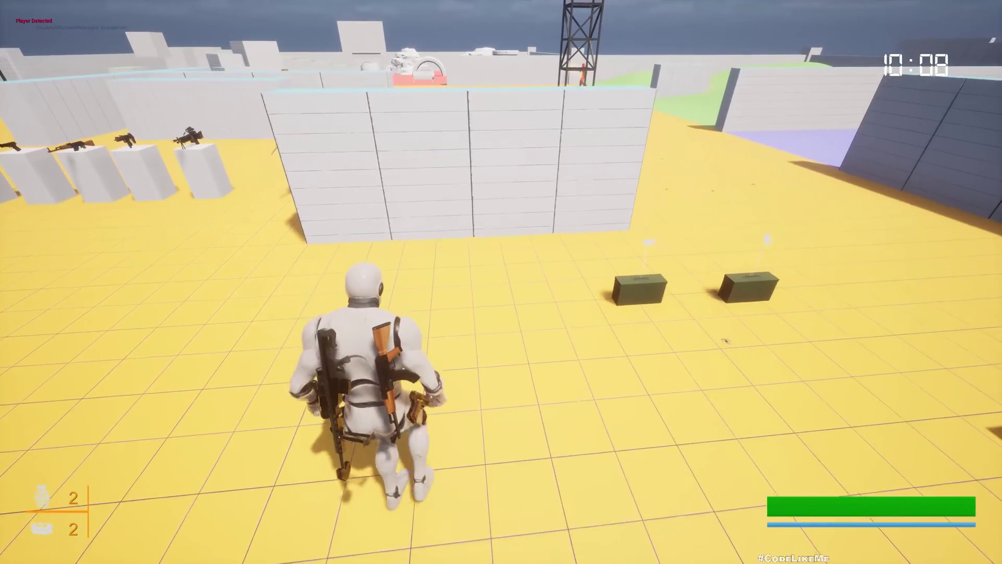
Step: Run past the barrels along the left wall, crouch in cover at the barriers, then stop play
key("w")
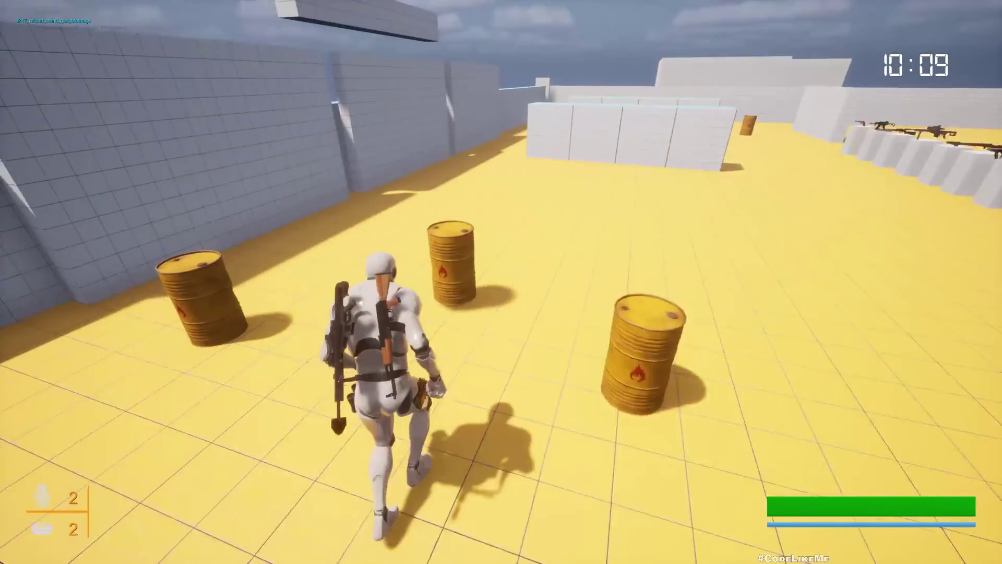
key("w")
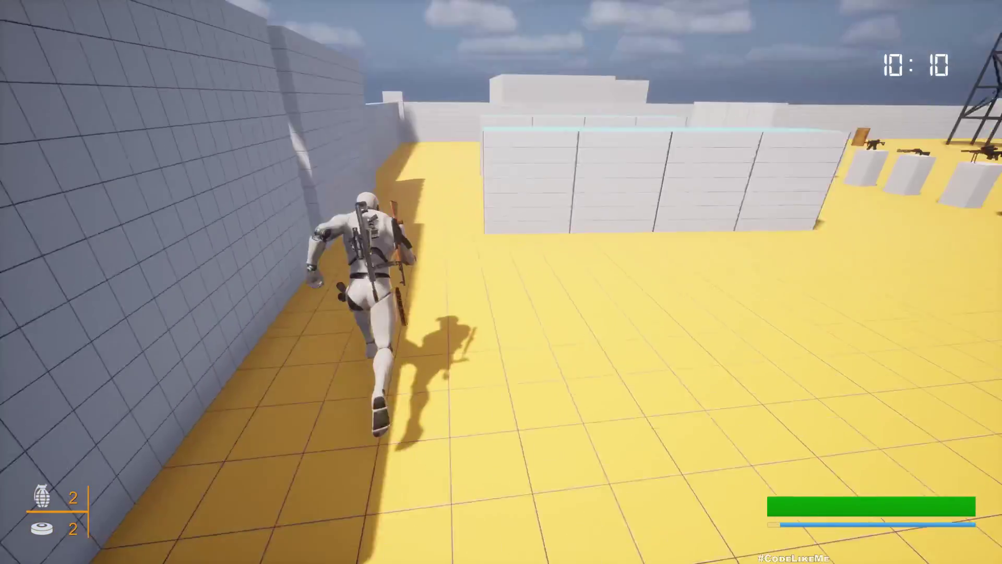
key("w")
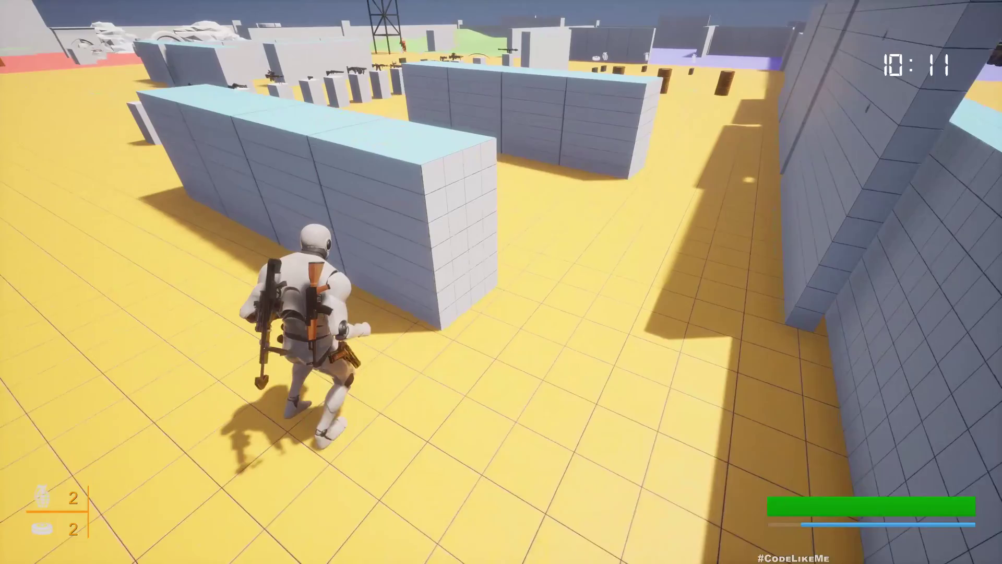
key("w")
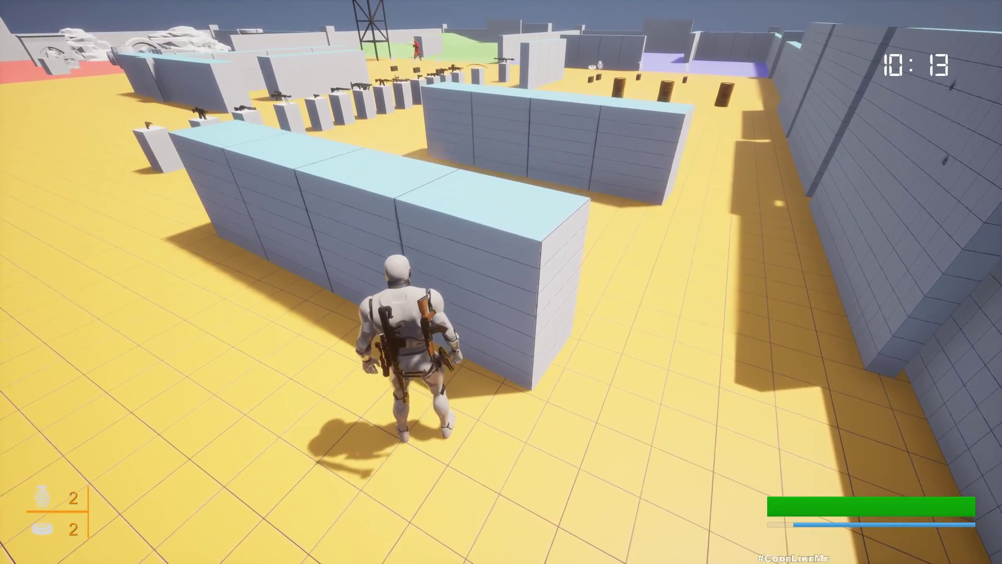
key("a")
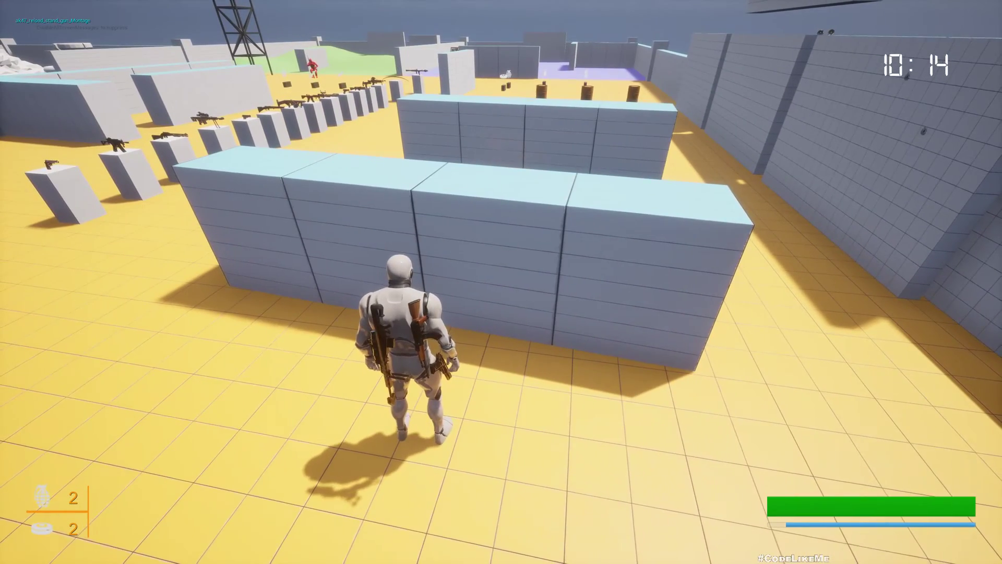
key("d")
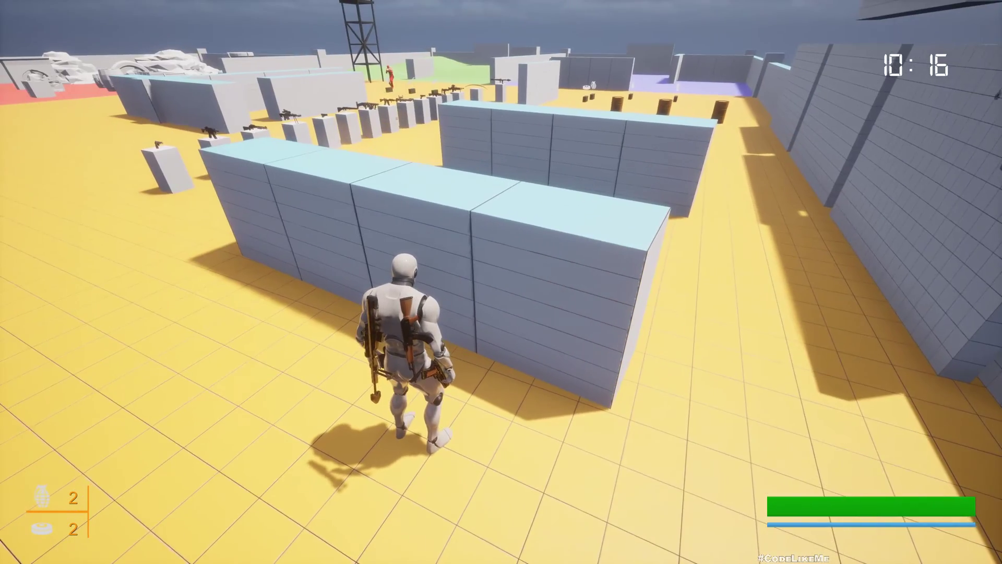
key("s")
key("w")
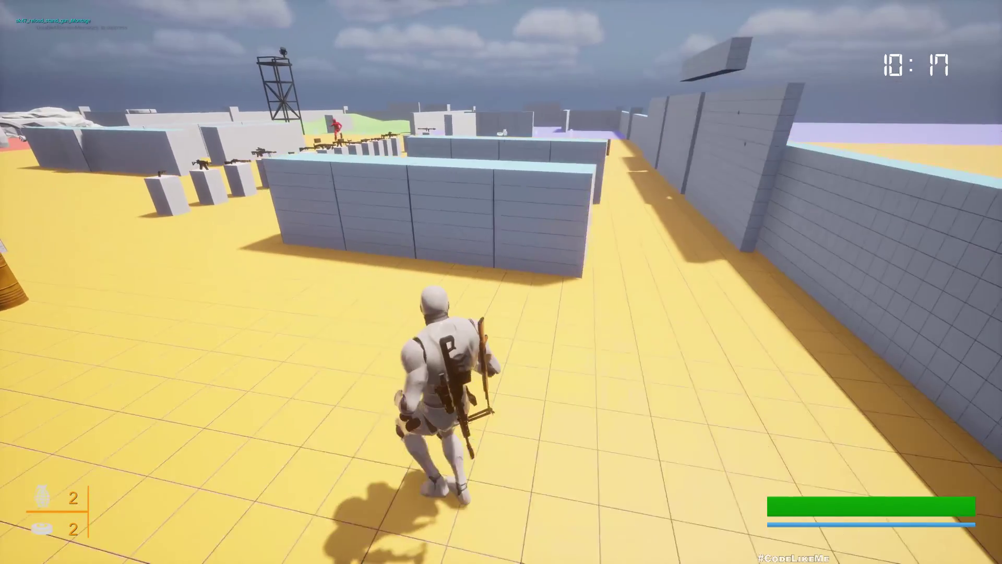
key("c")
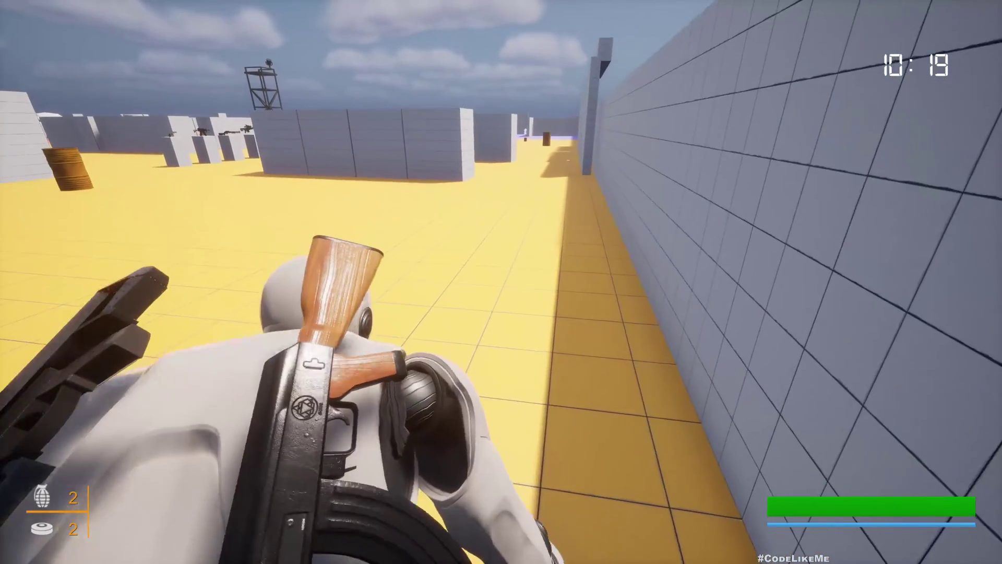
key("c")
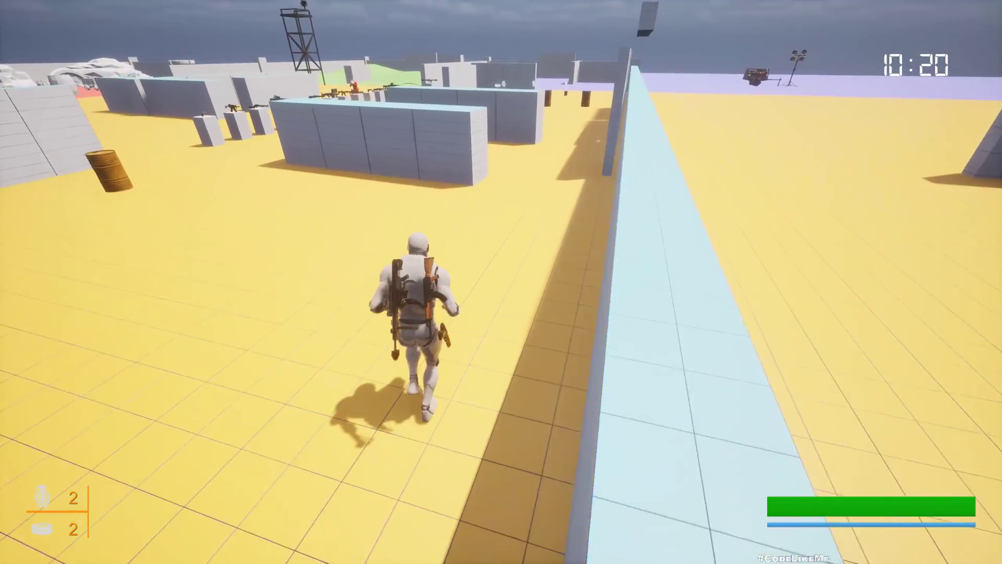
key("Escape")
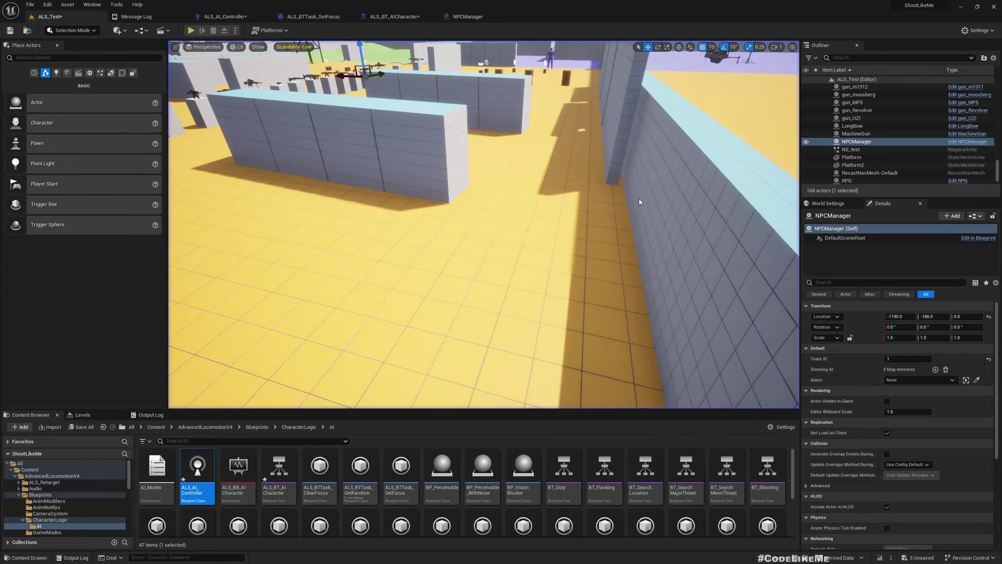
Step: Commit a 1000 Auto Success Range in ALS_AI_Controller, then bring up ALS_BT_AICharacter
left_click(227, 18)
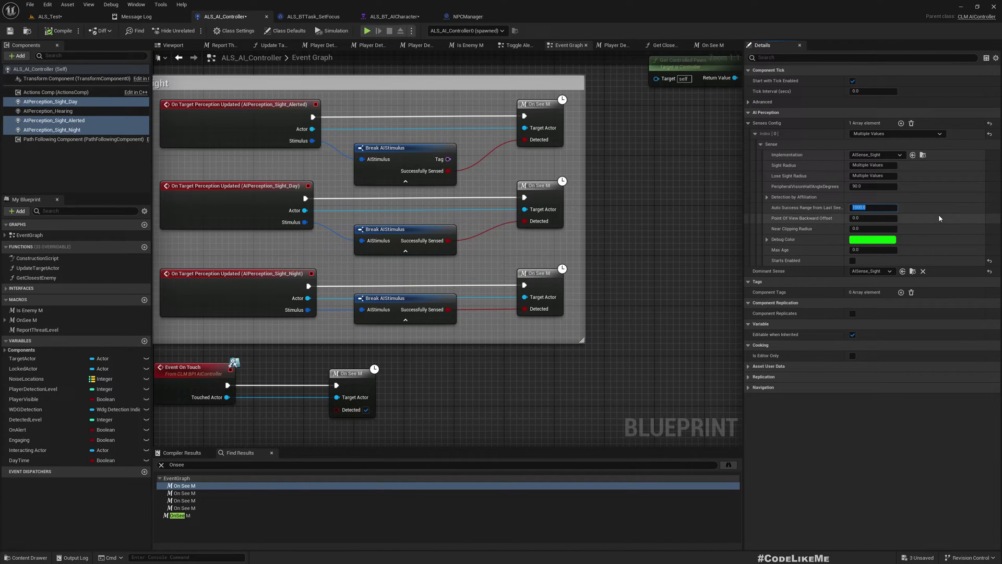
key("Return")
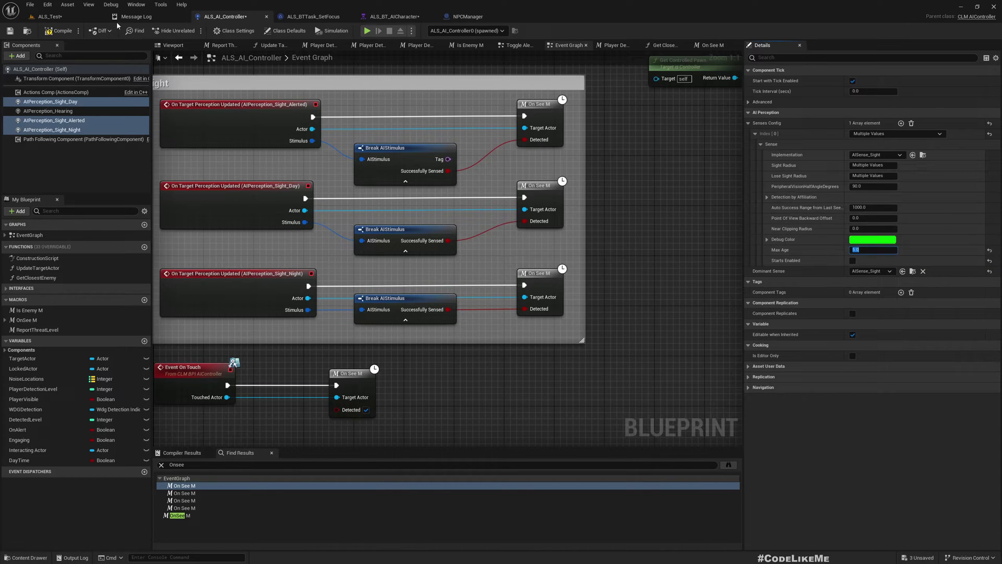
left_click(378, 17)
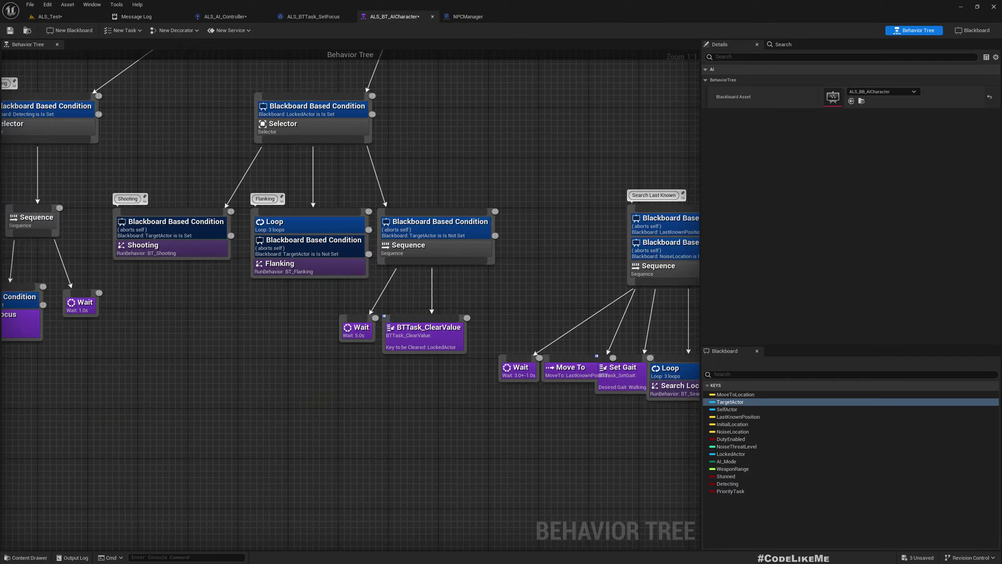
Step: Pan the behavior tree to the flanking Sequence, comparing it with an existing SetFocus branch
mouse_move(505, 278)
right_mouse_down()
mouse_move(398, 237)
mouse_move(346, 237)
right_mouse_up()
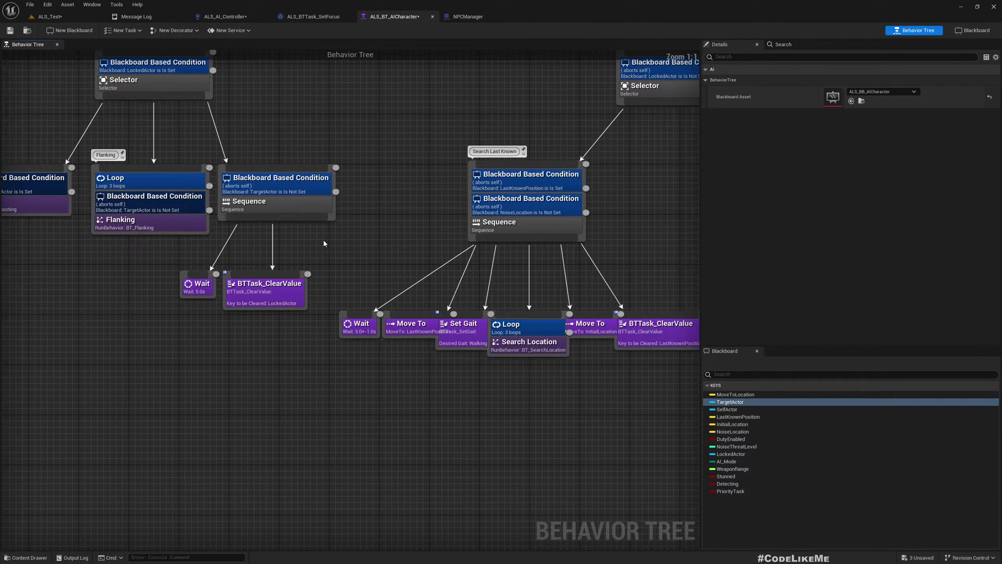
left_click_drag(330, 218, 329, 284)
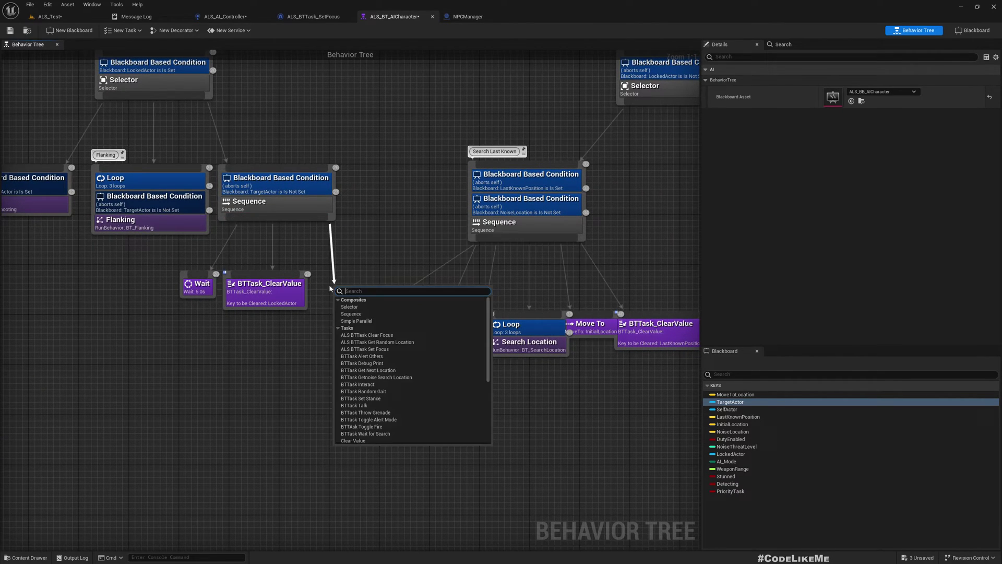
mouse_move(103, 288)
right_mouse_down()
mouse_move(170, 282)
mouse_move(217, 300)
right_mouse_up()
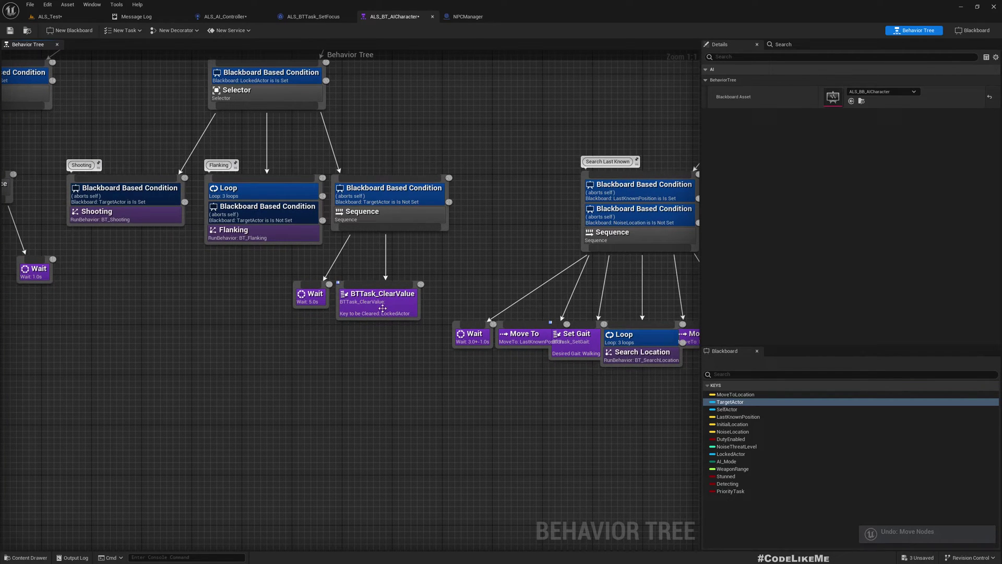
mouse_move(286, 272)
left_mouse_down()
mouse_move(371, 308)
mouse_move(449, 293)
left_mouse_up()
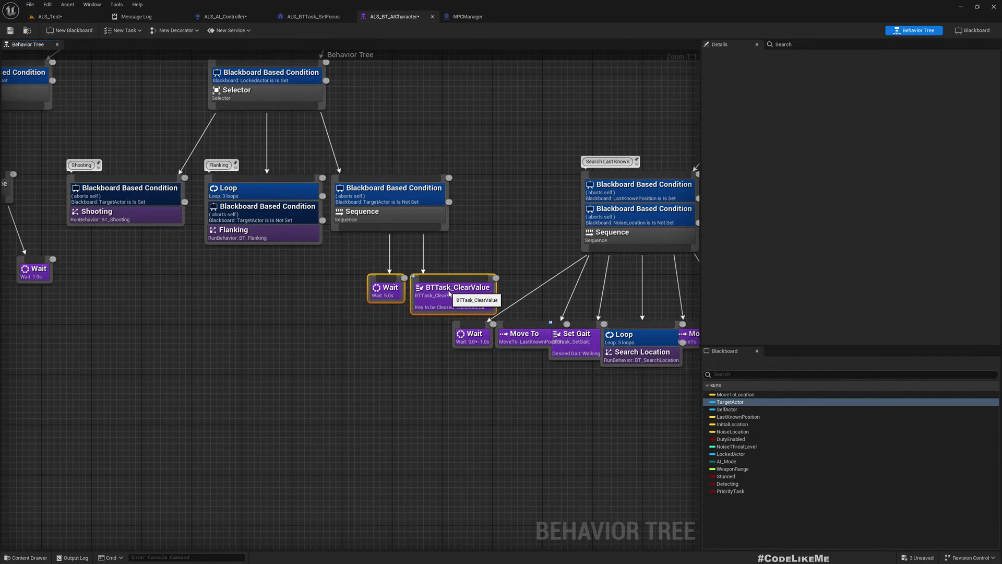
mouse_move(369, 246)
right_mouse_down()
mouse_move(324, 346)
mouse_move(156, 349)
right_mouse_up()
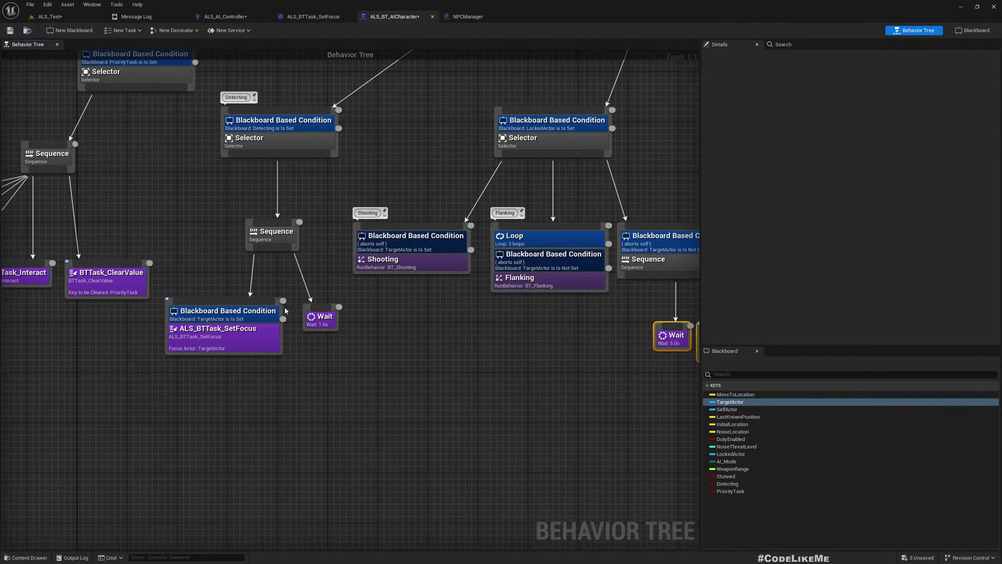
mouse_move(350, 369)
right_mouse_down()
mouse_move(735, 417)
mouse_move(363, 379)
right_mouse_up()
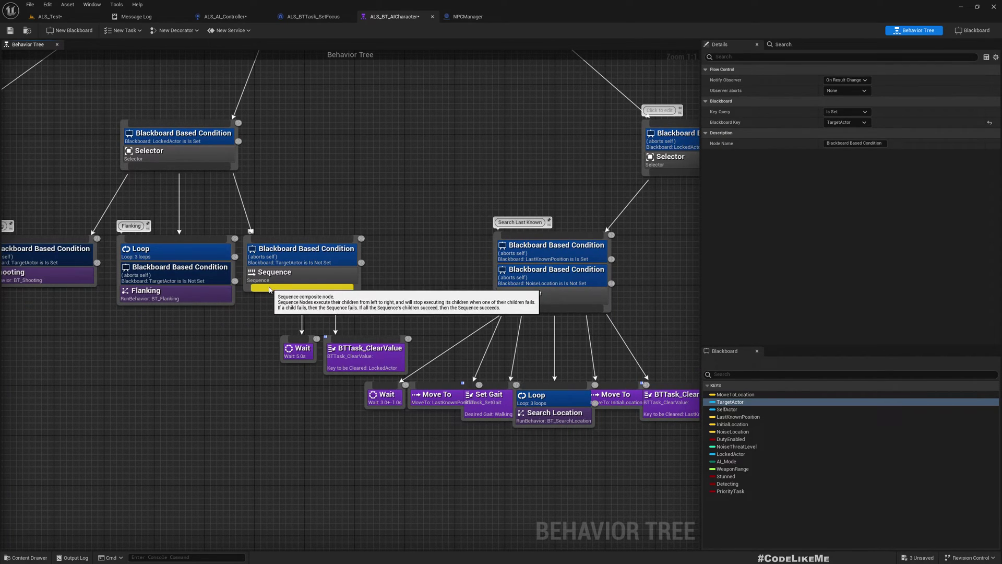
mouse_move(232, 374)
right_mouse_down()
mouse_move(246, 340)
mouse_move(264, 347)
right_mouse_up()
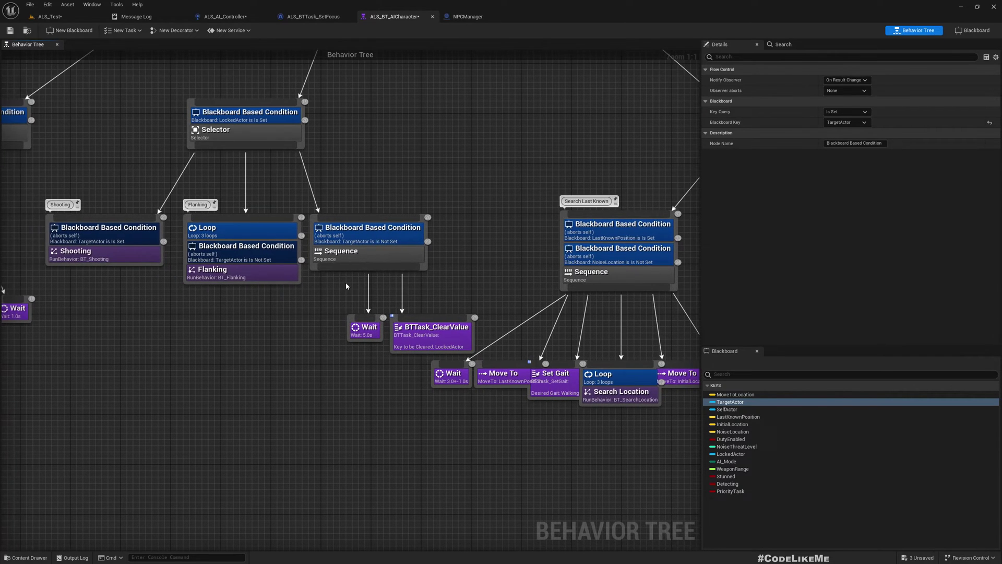
Step: Add an ALS_BTTask_SetFocus child left of Wait, with Focus Actor set to None
left_click_drag(318, 268, 310, 335)
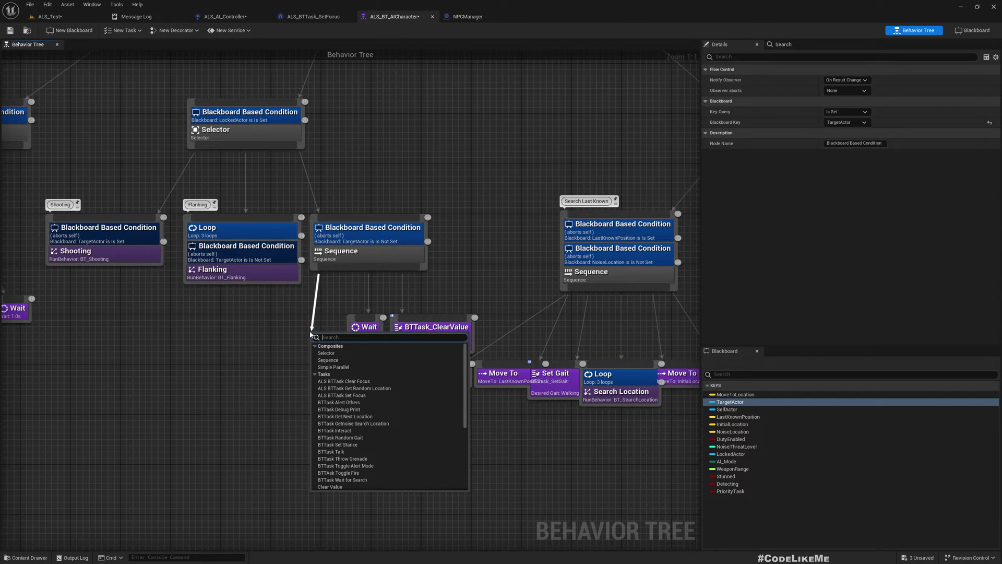
type("setfoc")
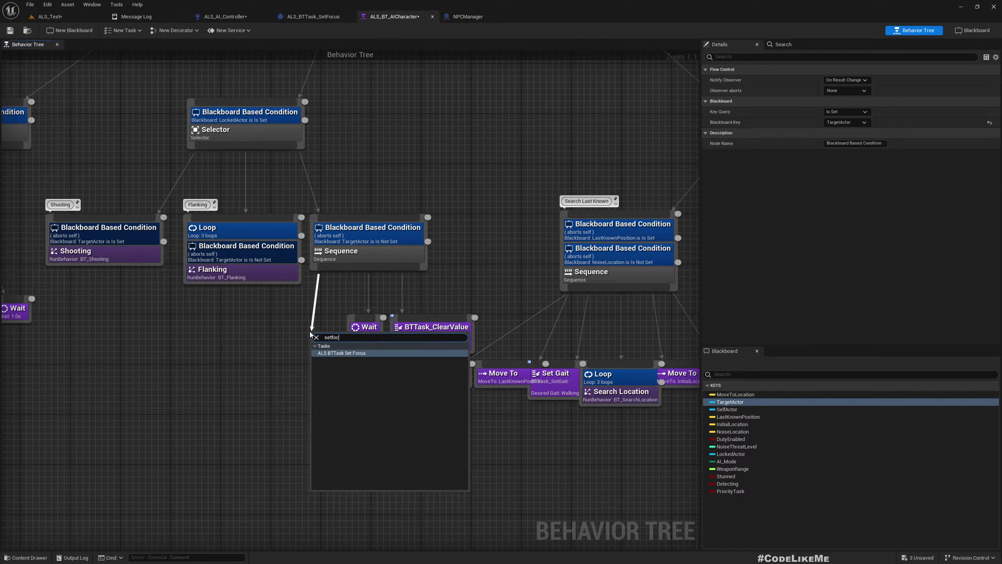
key("Return")
left_click_drag(361, 357, 296, 354)
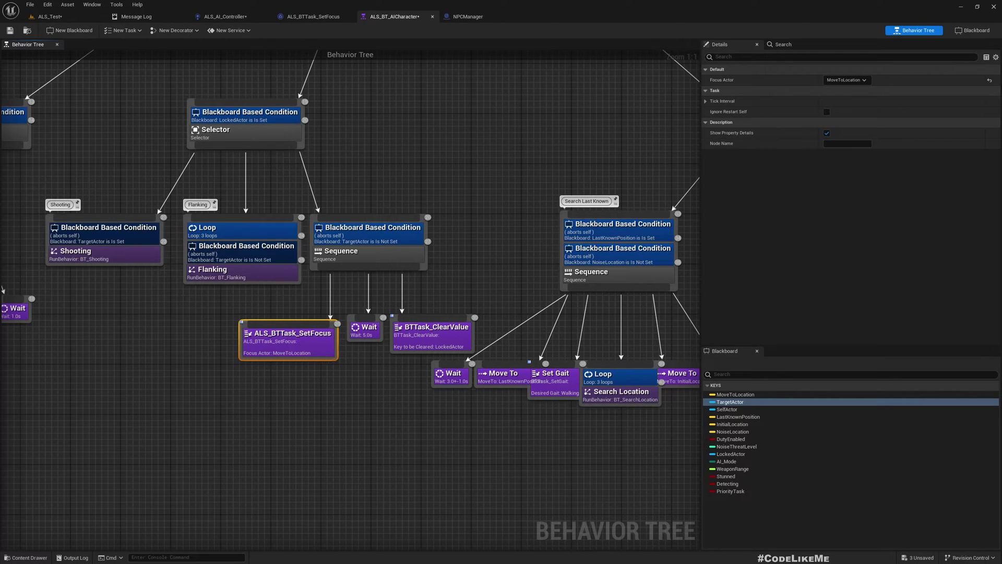
left_click(990, 79)
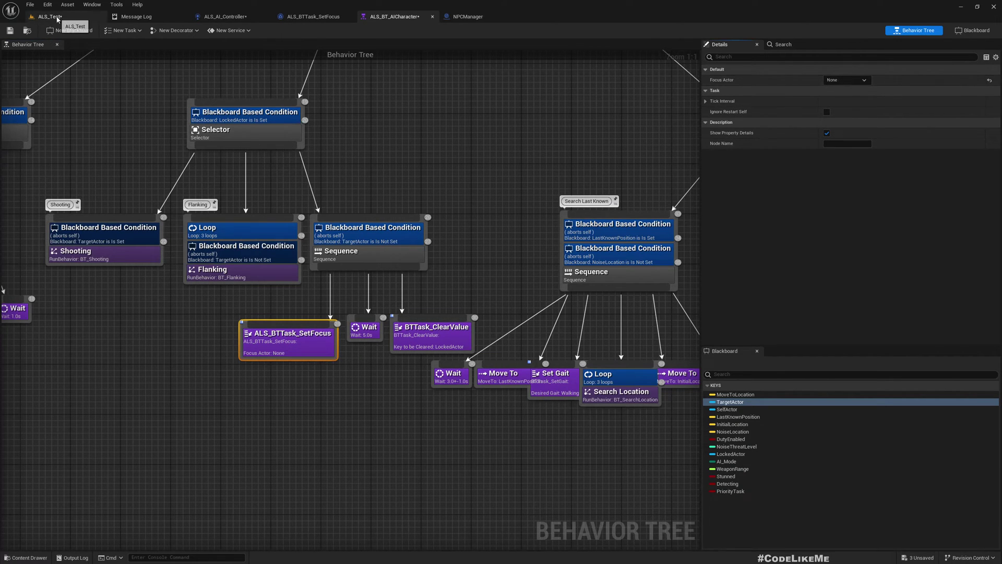
Step: Start a play-test of ALS_Test, run into the arena and fire the rifle
left_click(57, 20)
key("alt+p")
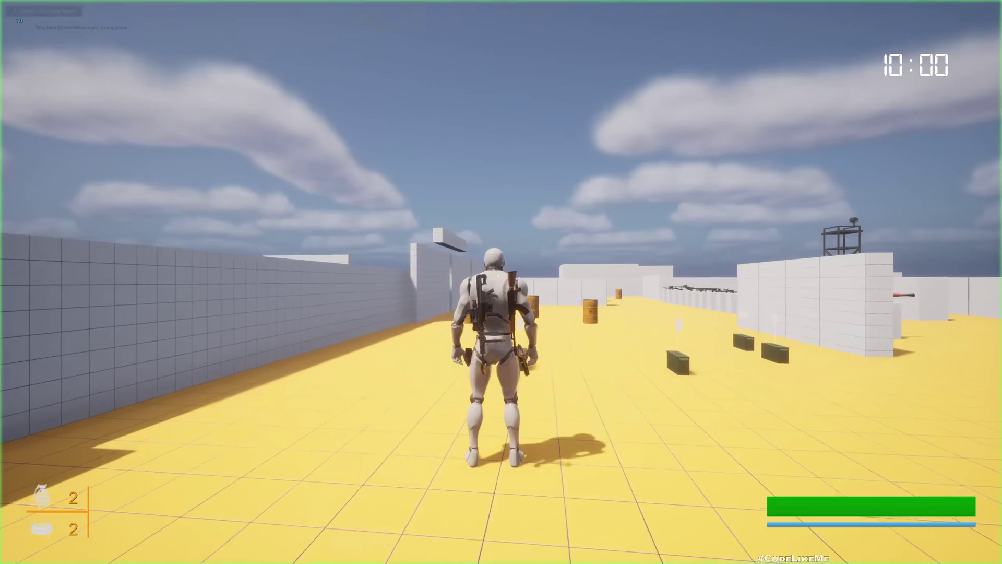
key("w")
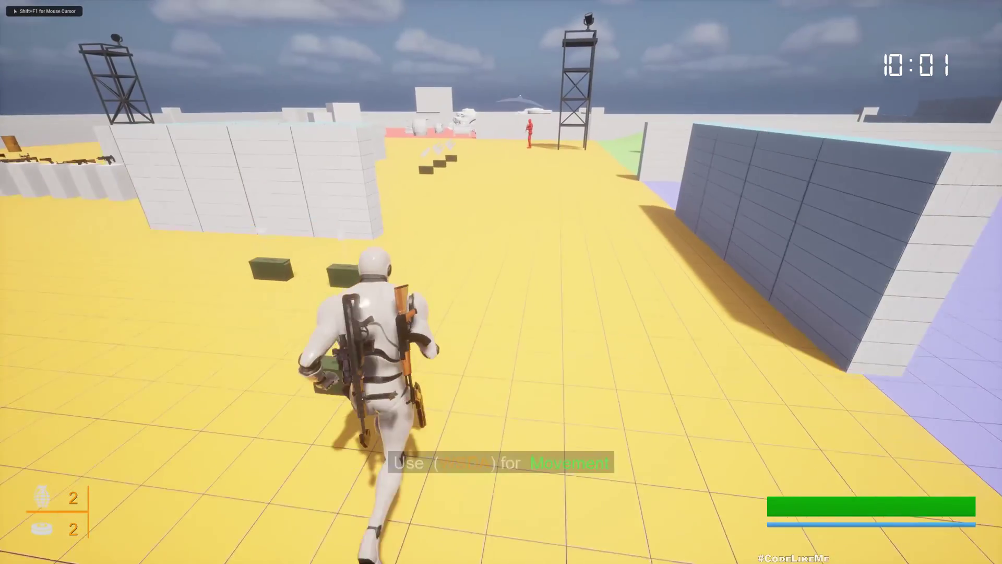
key("1")
left_click(501, 282)
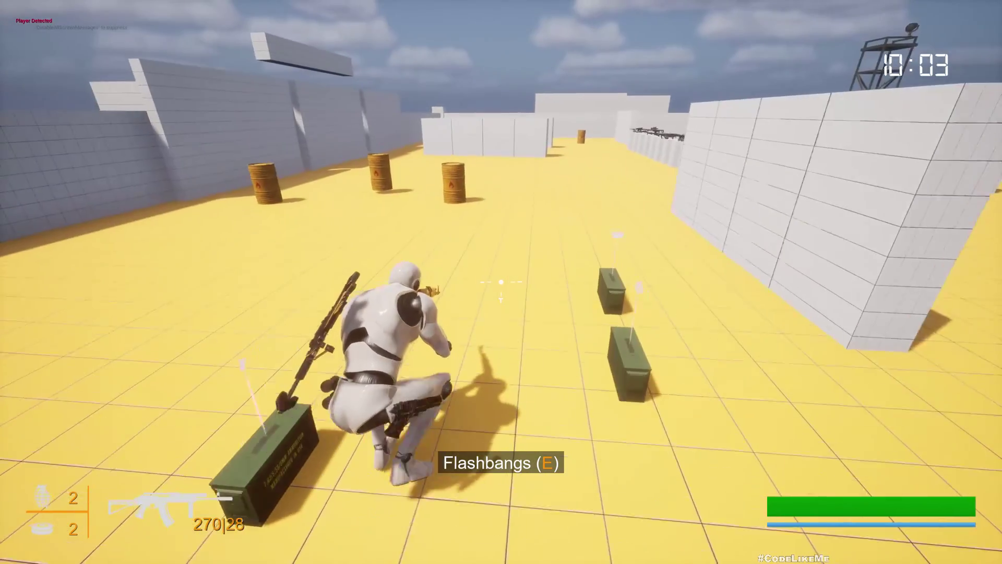
Step: Run past the ammo crates into crouched wall cover and shuffle left to the corner
key("w")
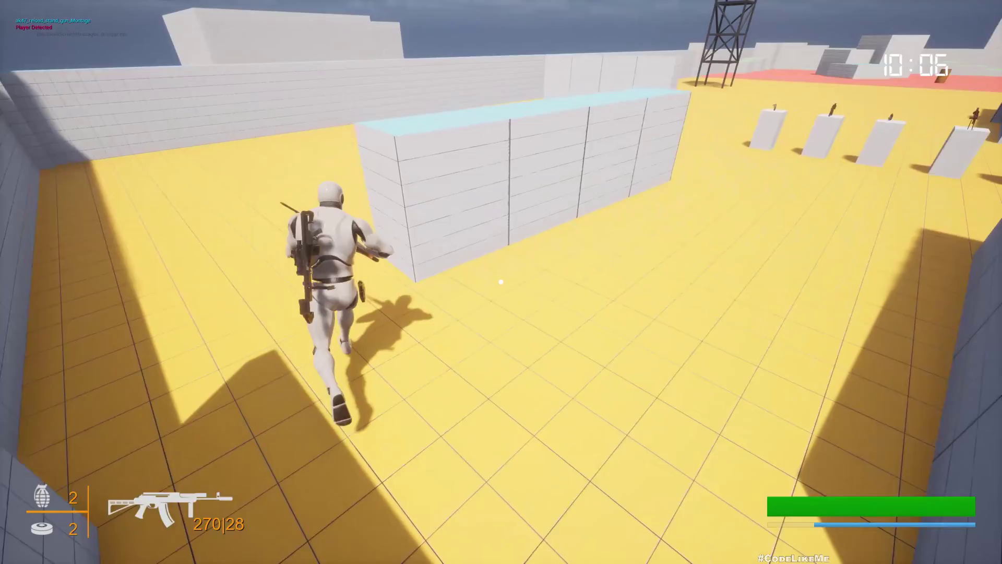
key("c")
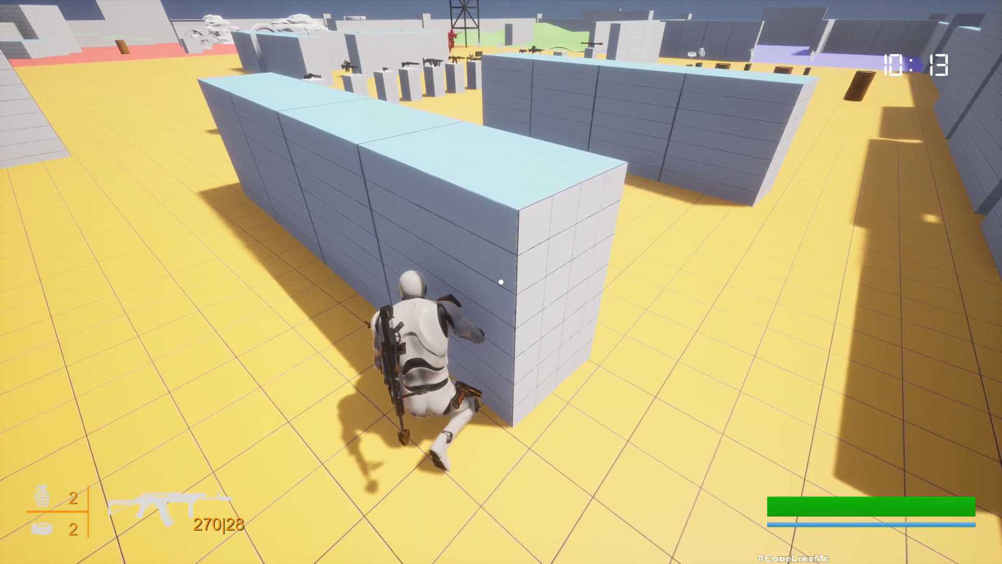
key("a")
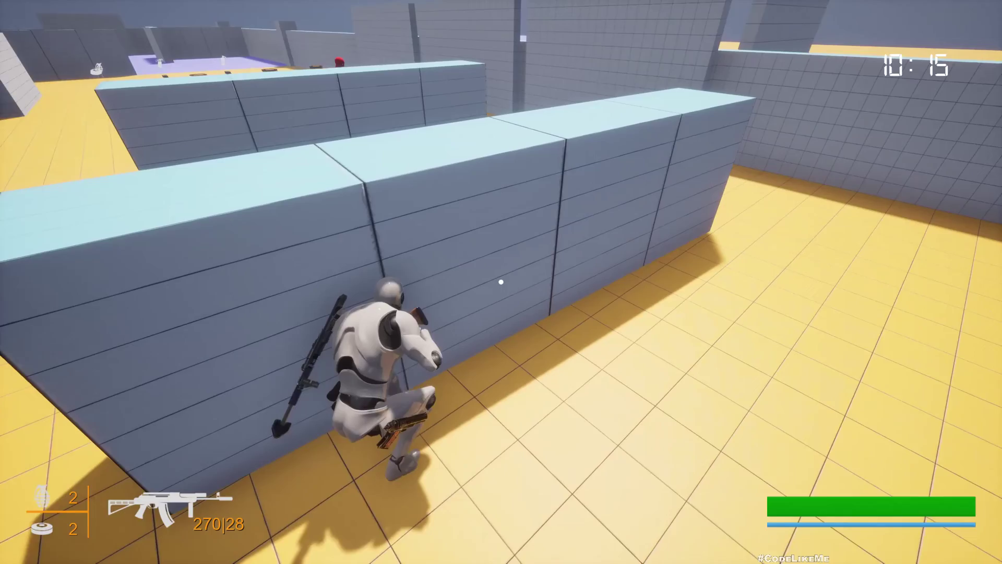
key("a")
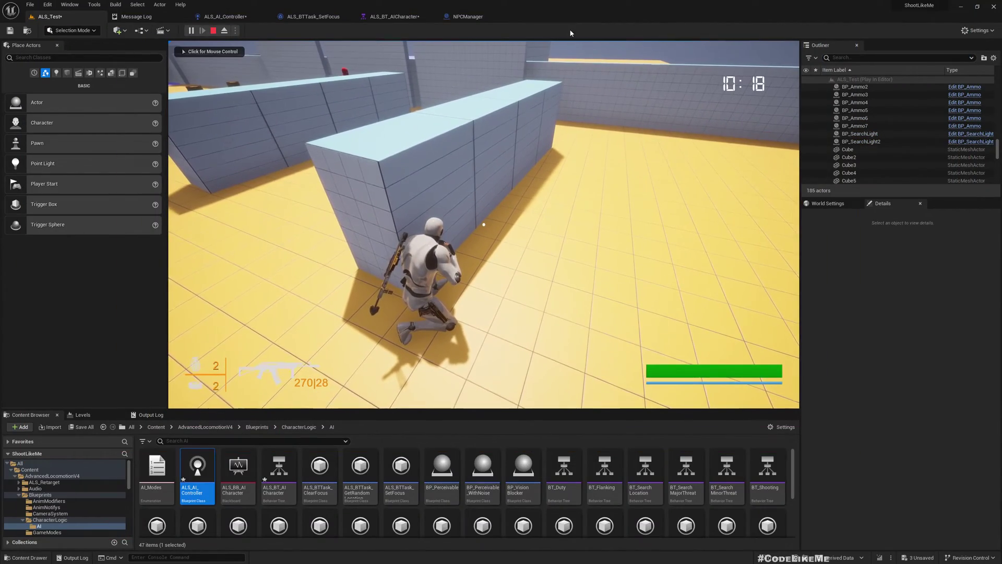
Step: Check which ALS_BT_AICharacter branch is running mid-play, then return to the test level
left_click(696, 277)
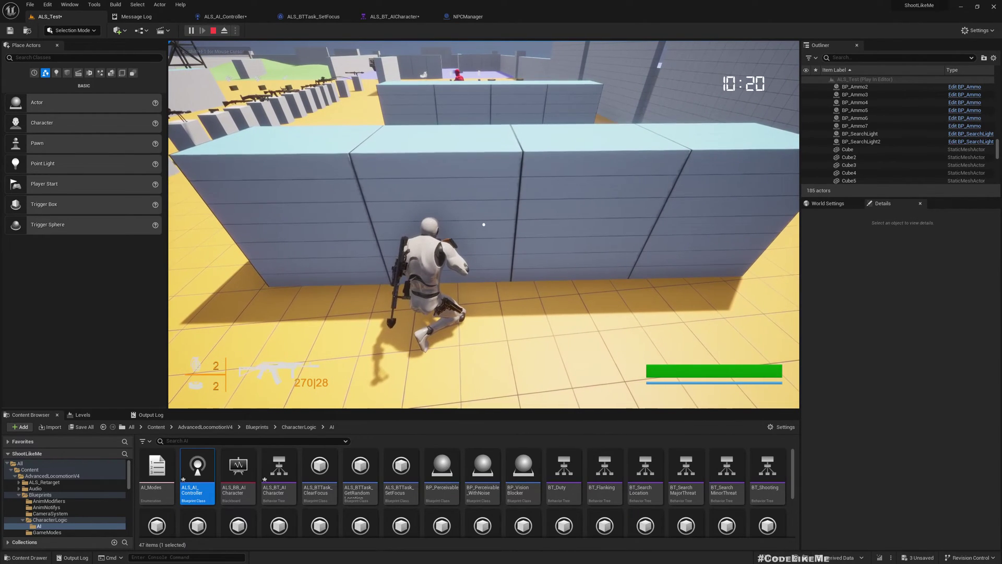
left_click(391, 17)
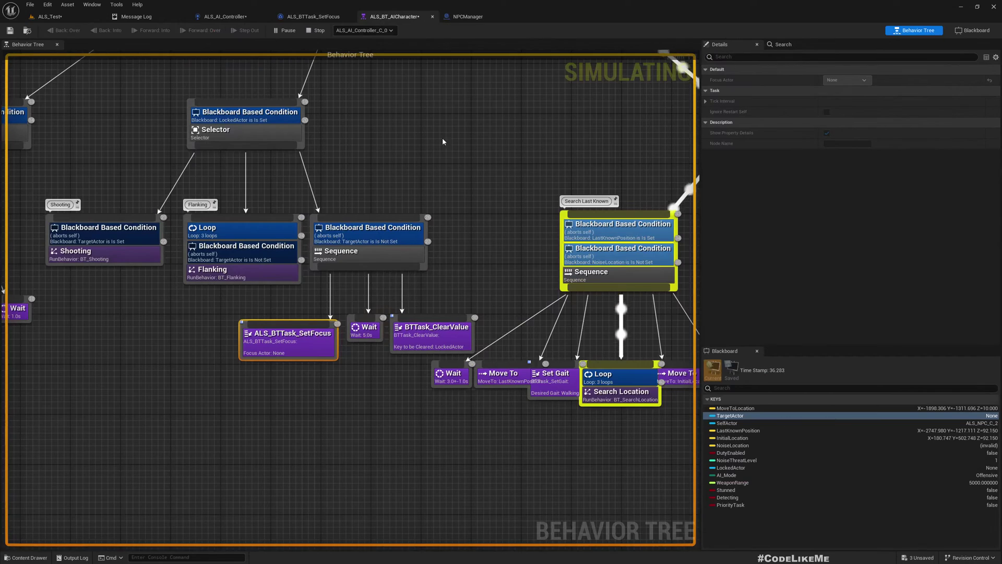
left_click(48, 16)
Step: Shuffle left and right along the wall in crouched cover, then stop the play-test
key("d")
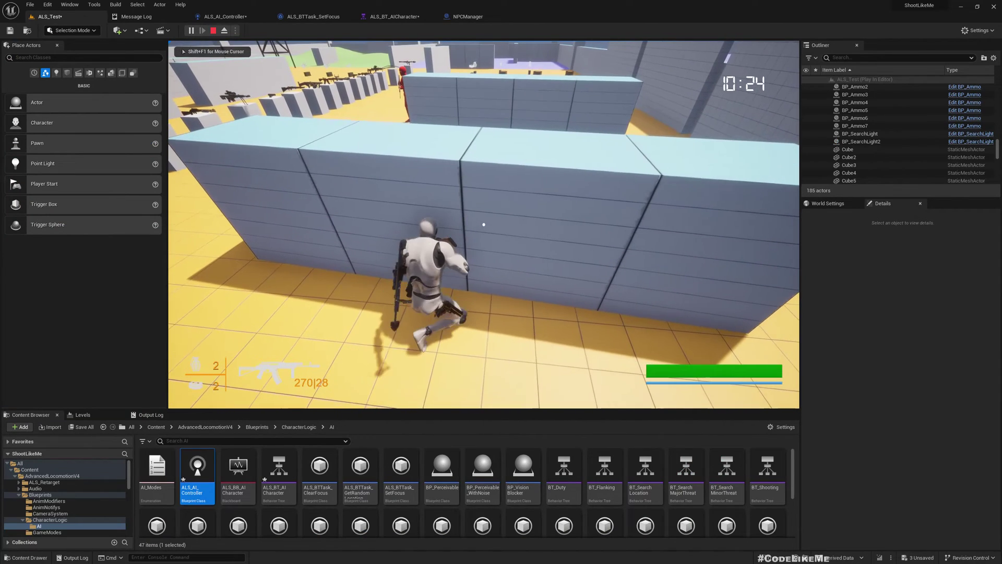
key("a")
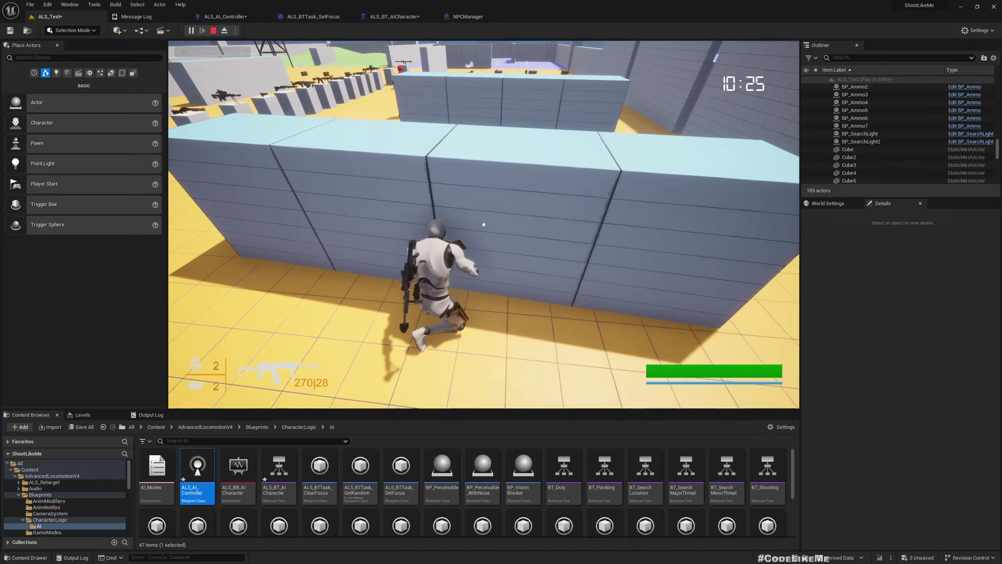
key("a")
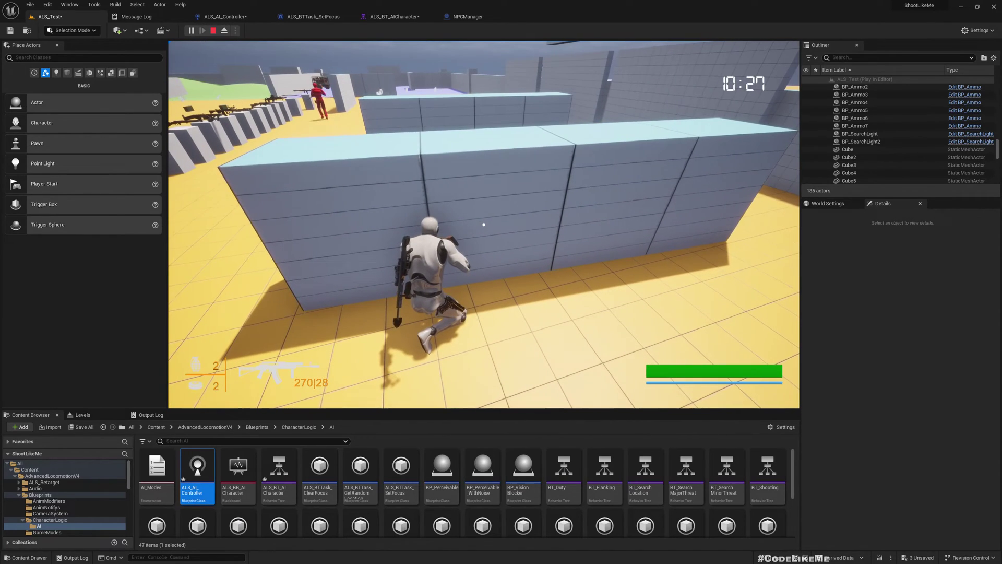
key("d")
key("c")
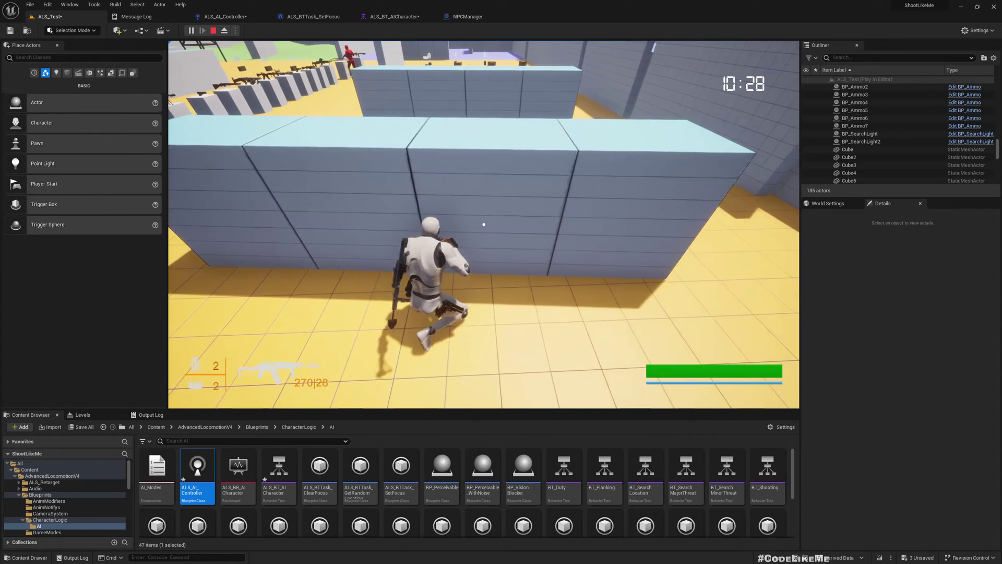
key("a")
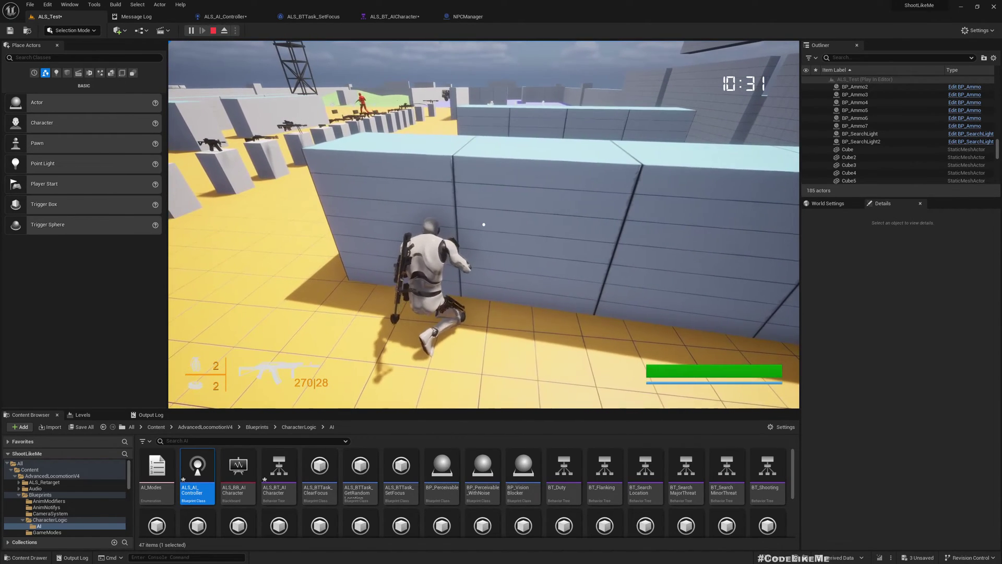
key("Escape")
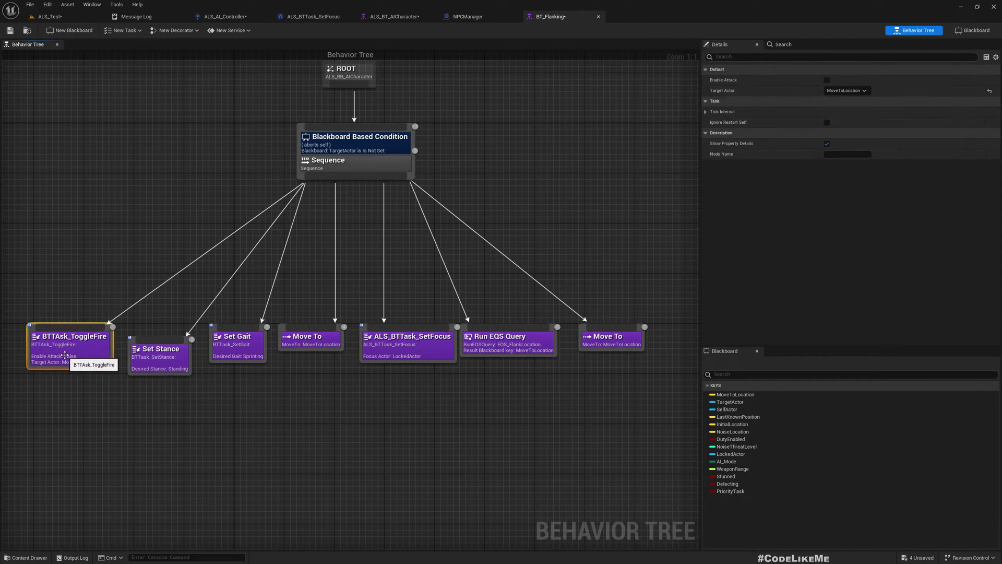
Step: Inspect the Set Stance and ALS_BTTask_SetFocus task settings in the flanking tree
left_click(149, 368)
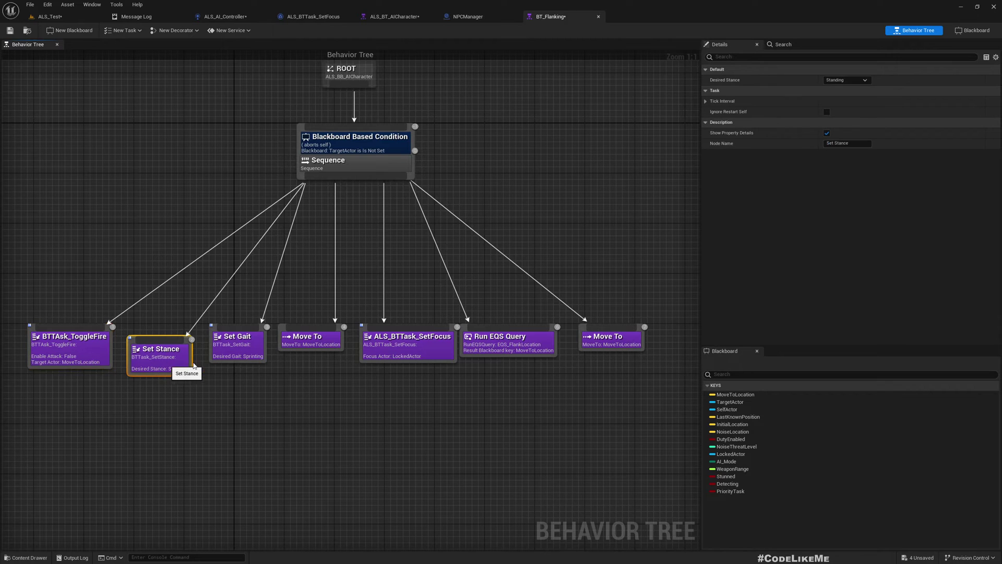
left_click(363, 352)
right_click_drag(463, 405, 418, 437)
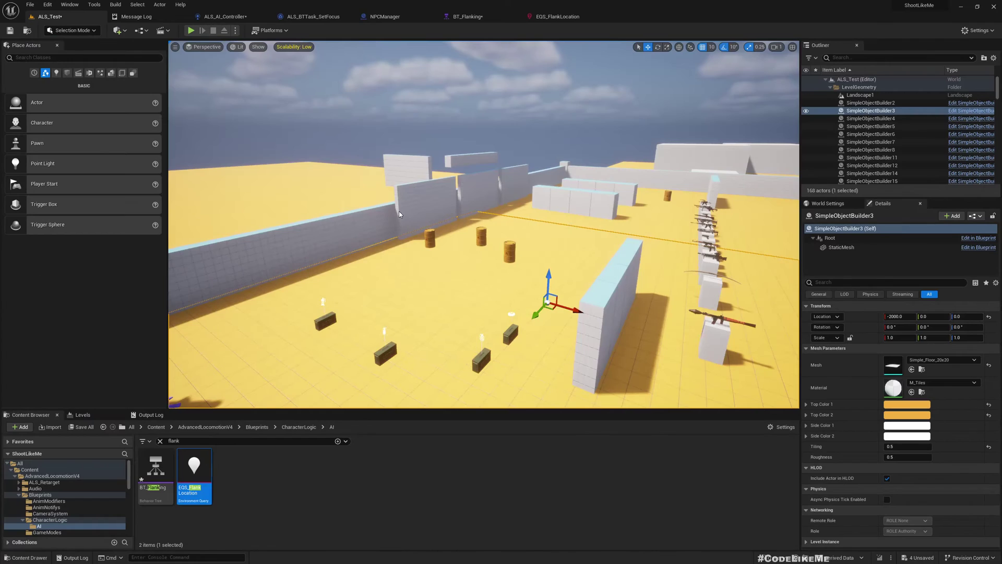
right_click_drag(400, 213, 400, 213)
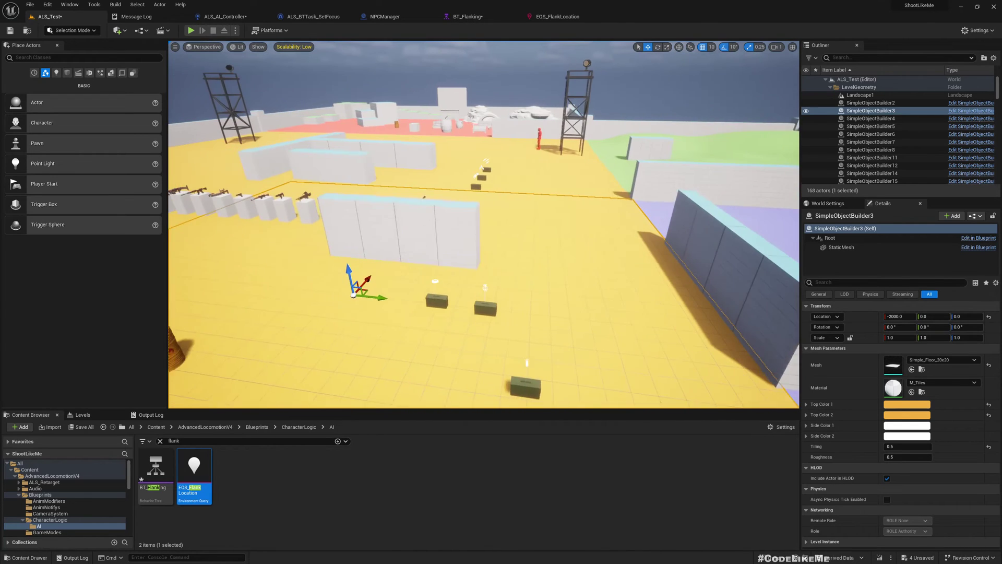
Step: Float the BT_Flanking tree in its own window snapped to the right half
left_click(458, 18)
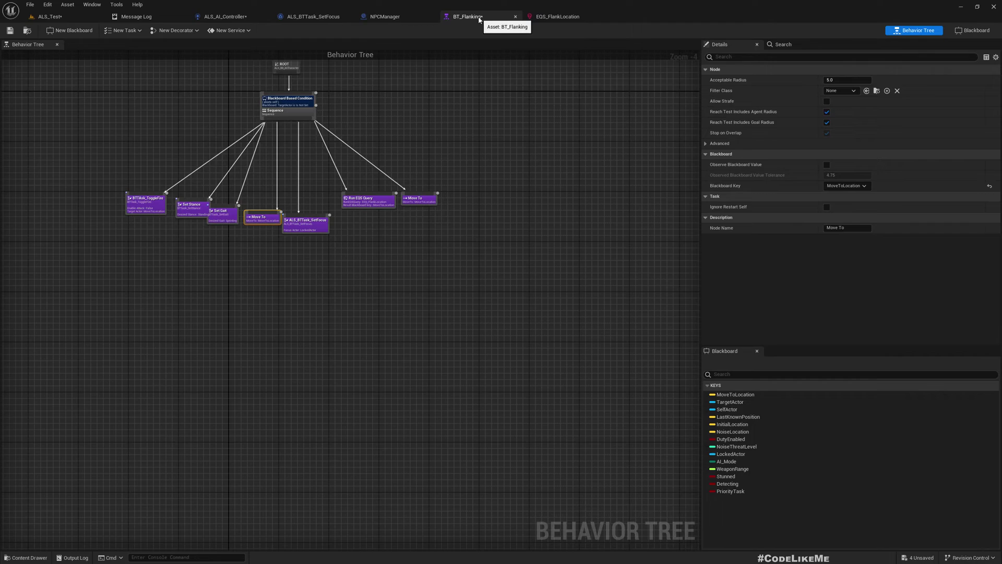
left_click_drag(469, 17, 603, 288)
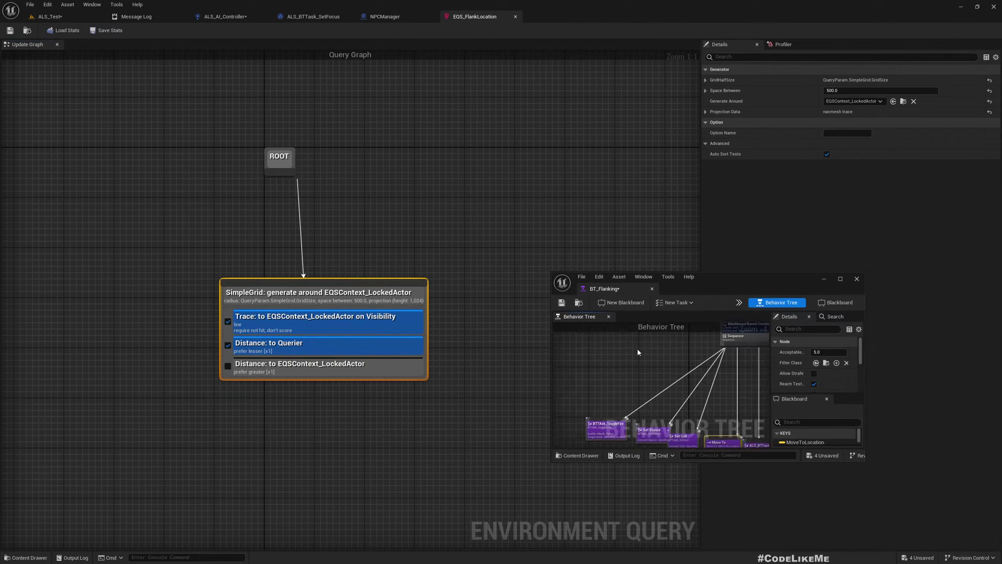
scroll(666, 361, "down", 4)
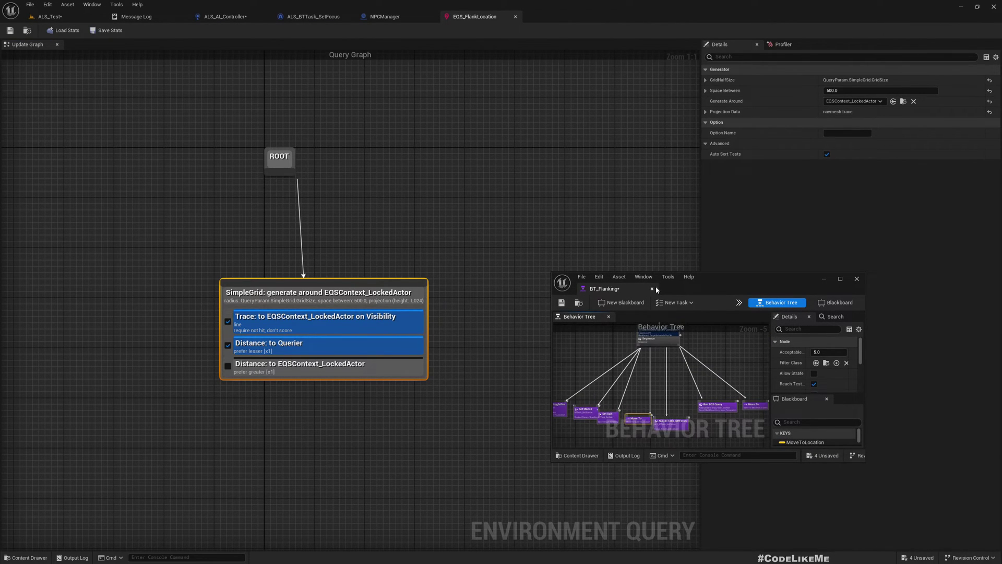
key("super+Right")
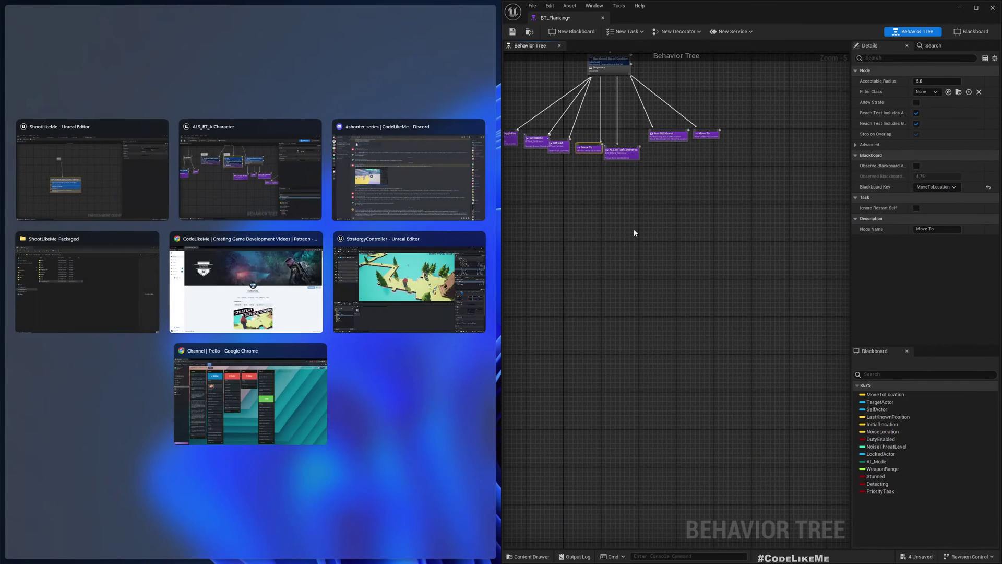
Step: Dock ALS_BT_AICharacter beside BT_Flanking, editor on the left, and inspect the final Move To task
key("Return")
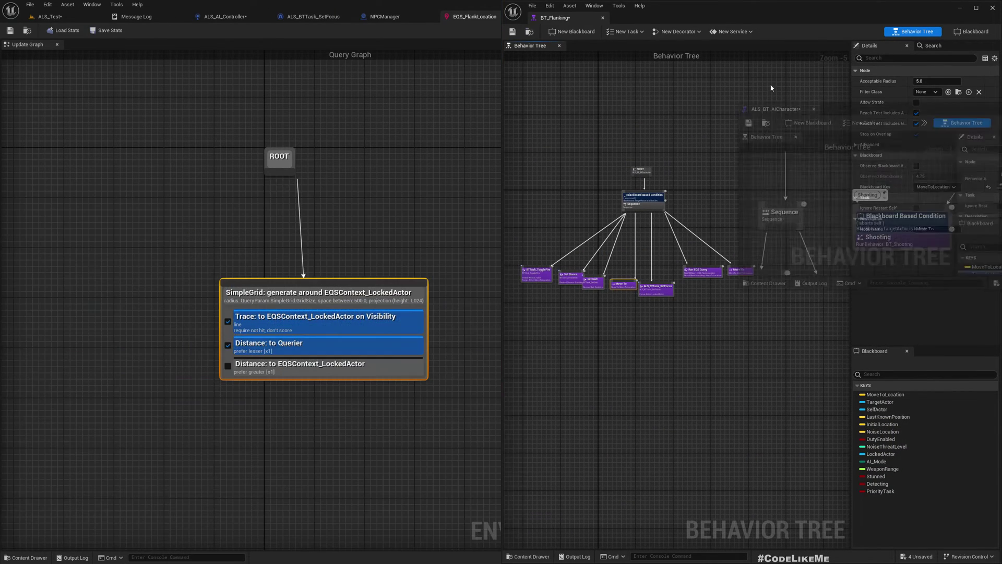
left_click_drag(760, 208, 663, 18)
scroll(591, 365, "down", 5)
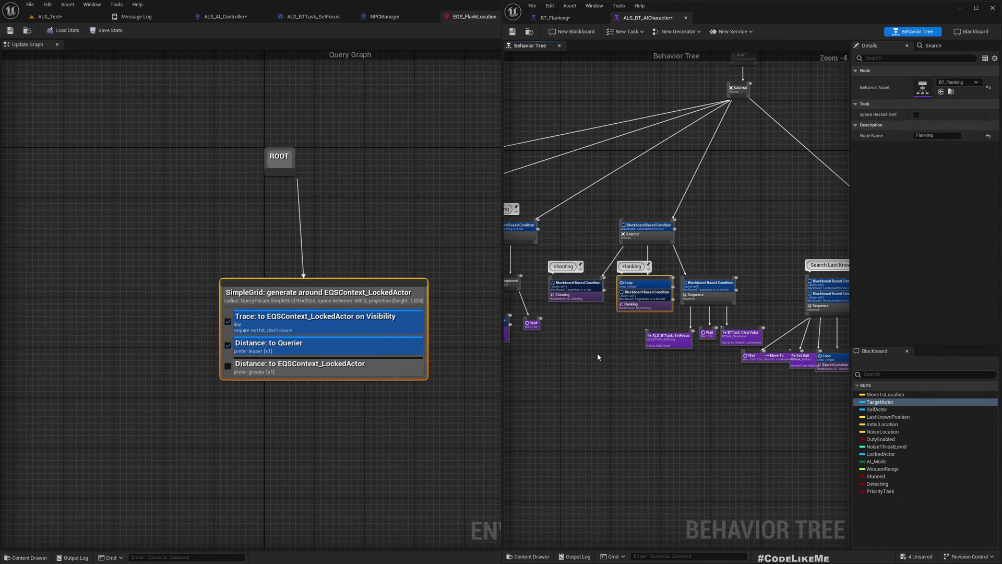
left_click(570, 18)
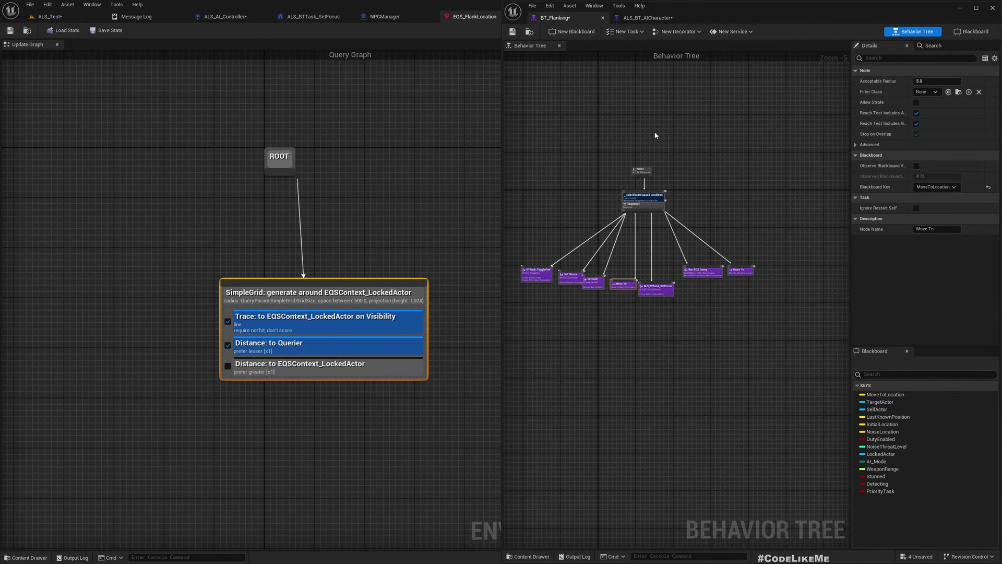
scroll(643, 245, "up", 1)
scroll(658, 242, "up", 1)
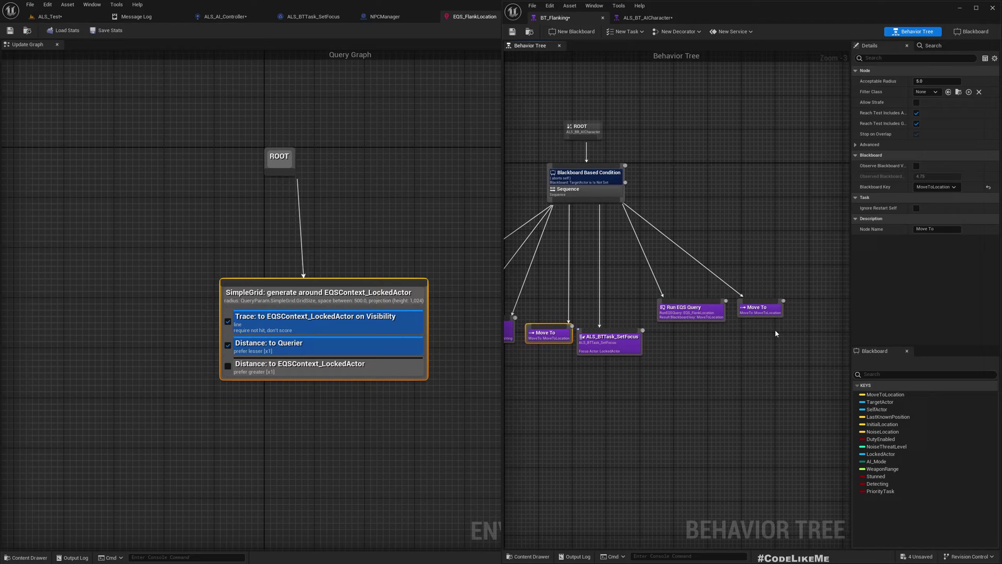
left_click(762, 310)
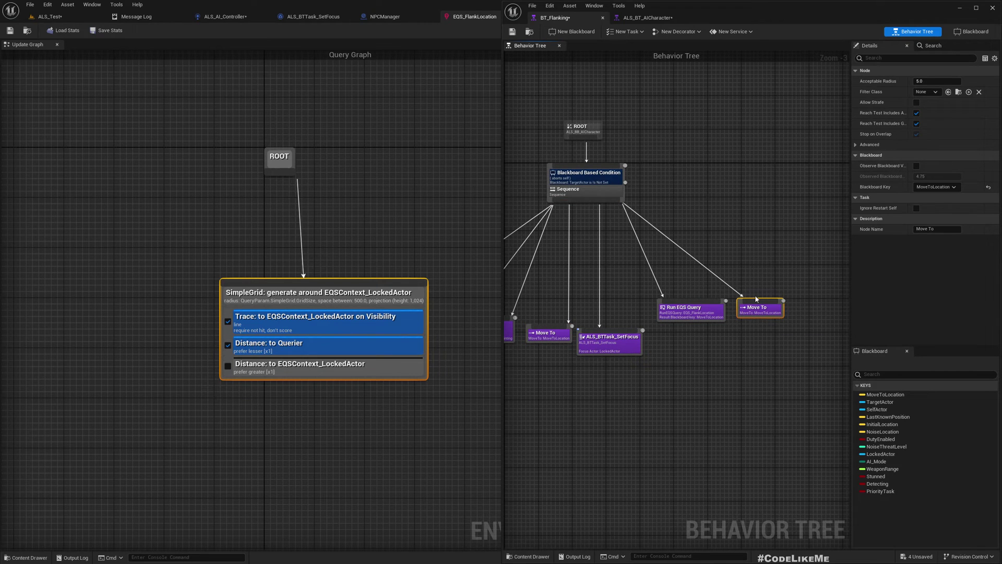
right_click_drag(713, 371, 747, 365)
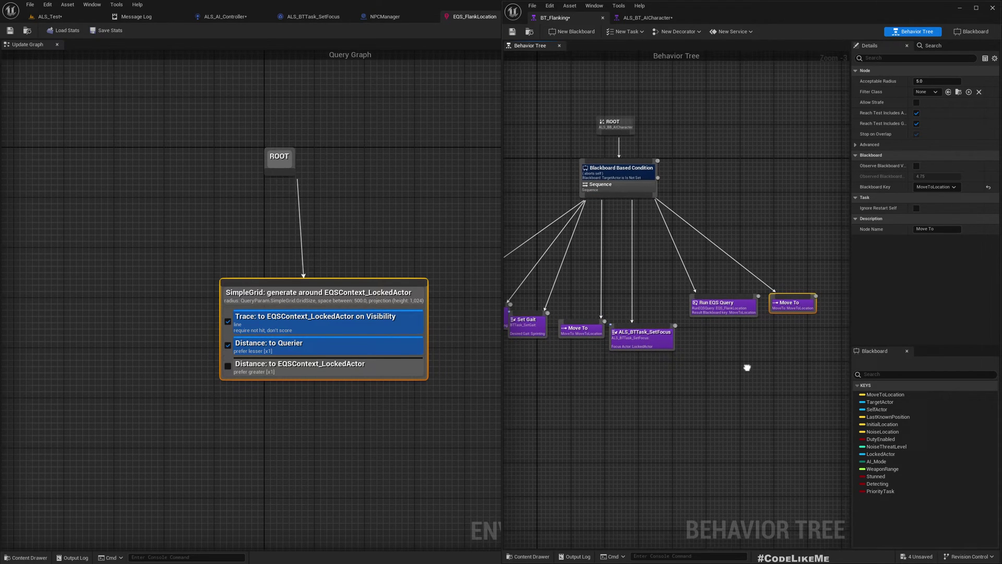
Step: Start an ALS_Test play-test, run toward the grey walls, and crouch in cover
left_click(55, 17)
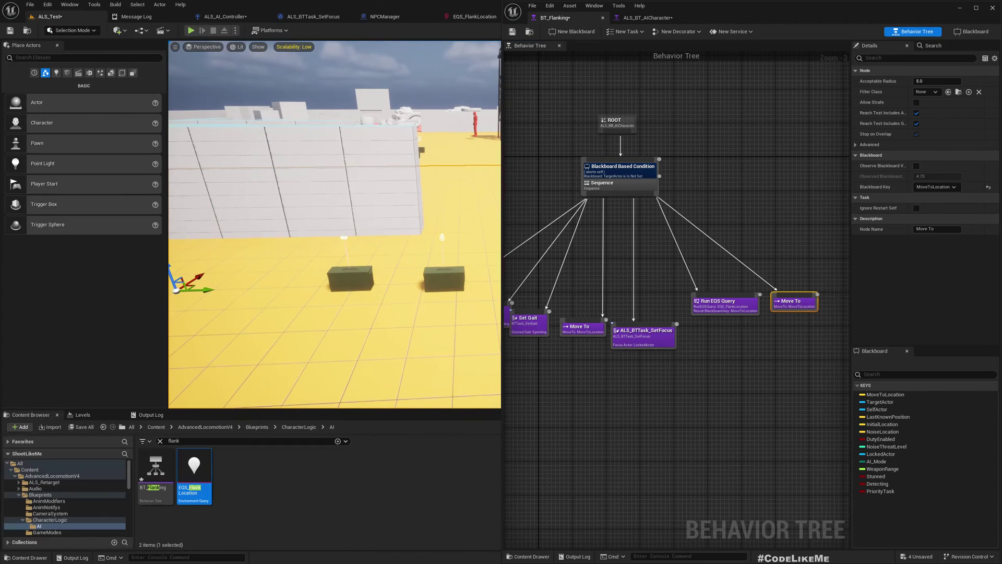
key("alt+p")
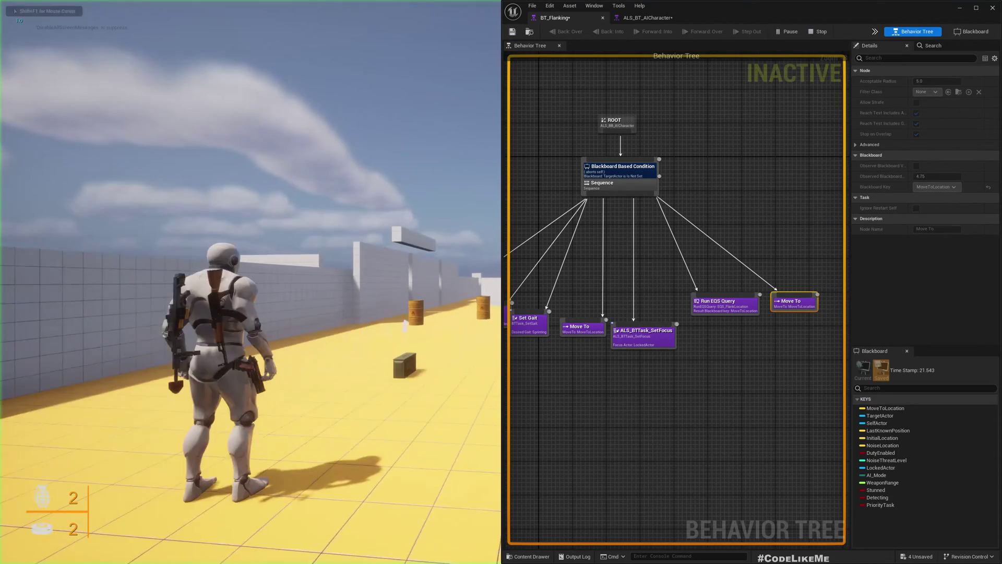
key("w")
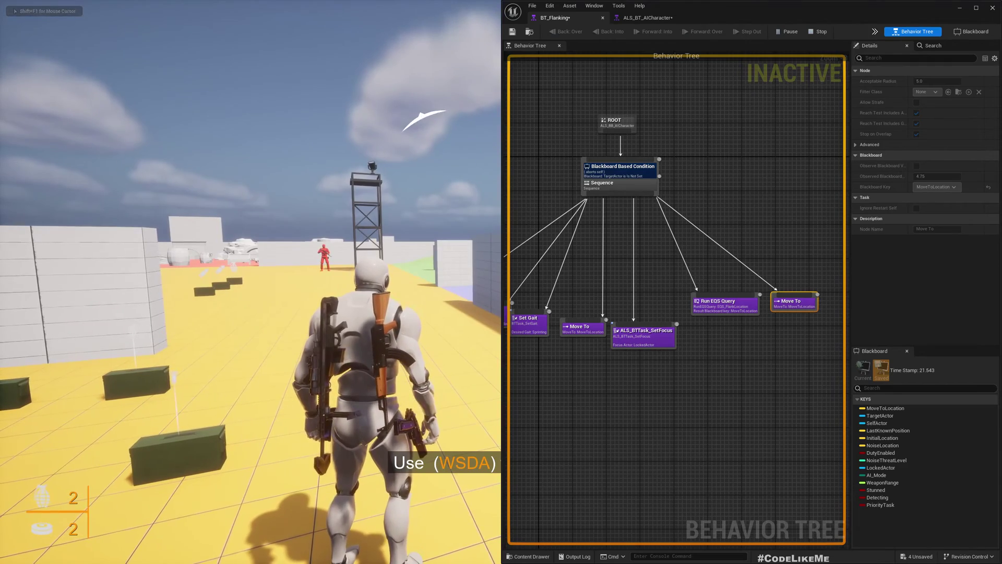
key("w")
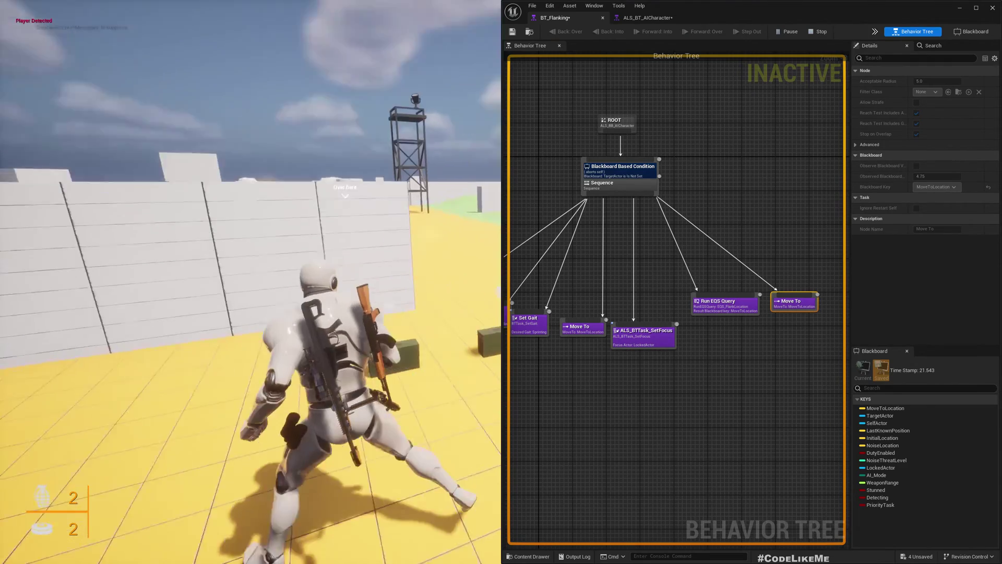
key("w")
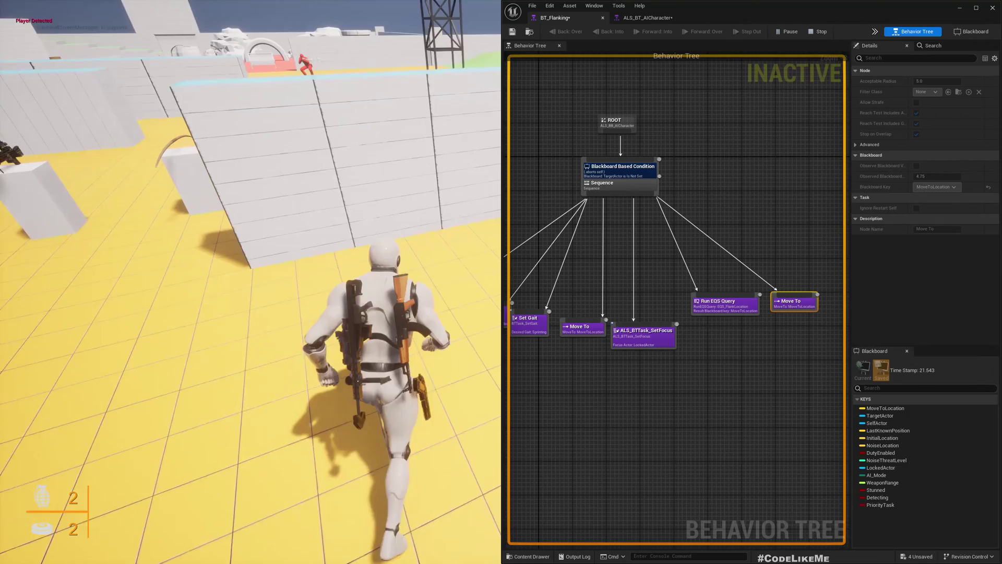
key("w")
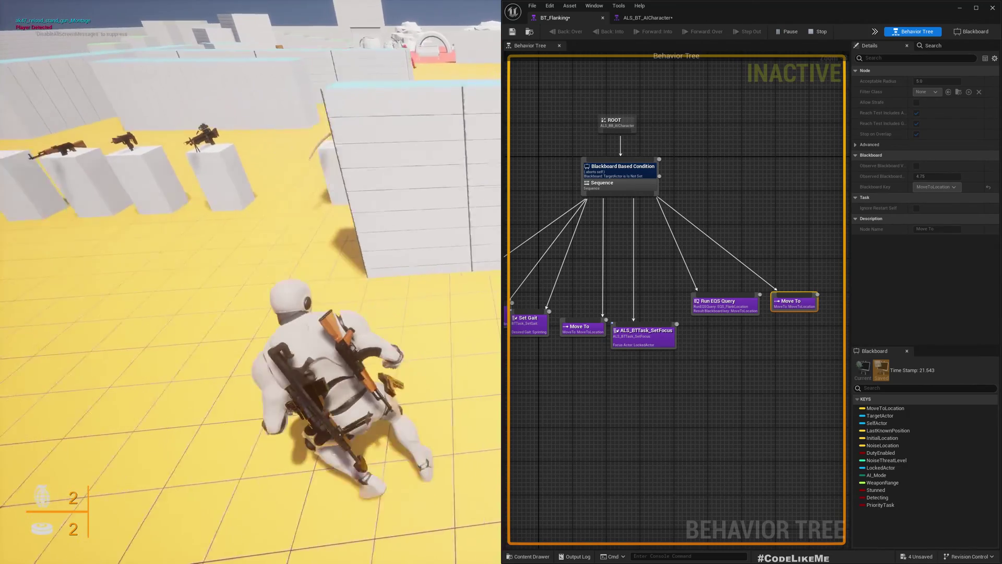
key("c")
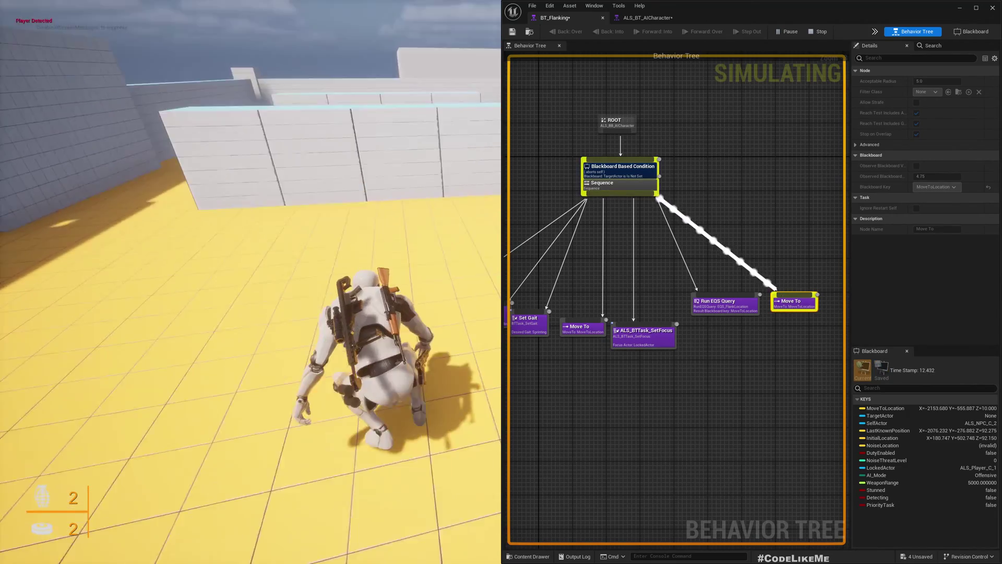
key("c")
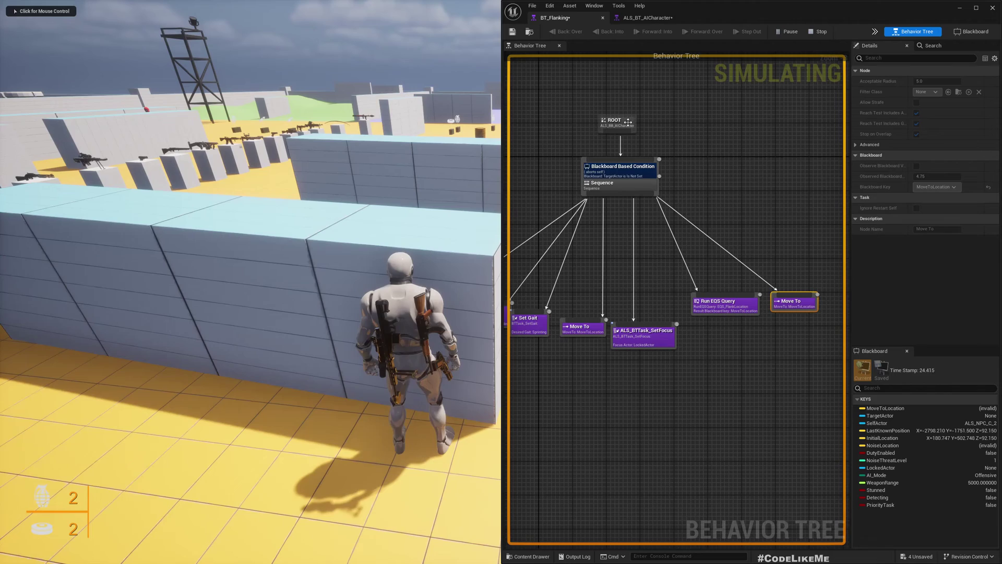
Step: Watch the ALS_BT_AICharacter tree live while playing the level
left_click(640, 16)
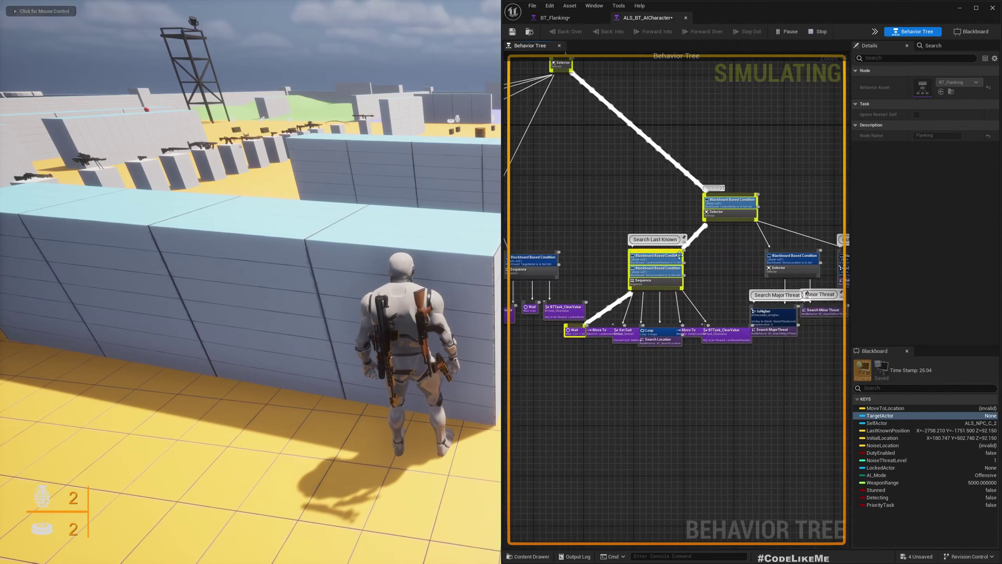
left_click(250, 282)
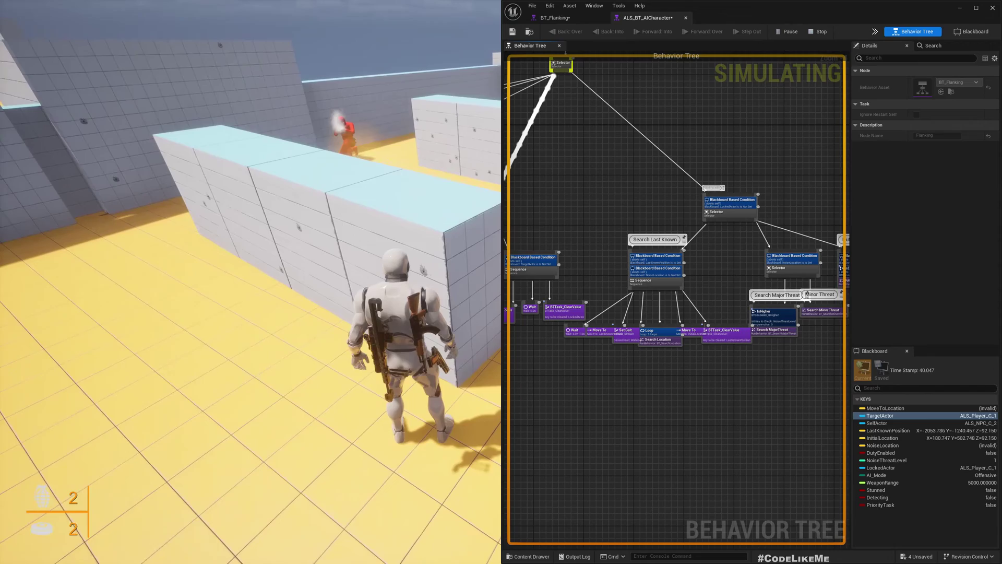
key("shift+F1")
Step: Watch BT_Flanking while running along the wall, then return to ALS_BT_AICharacter
left_click(558, 17)
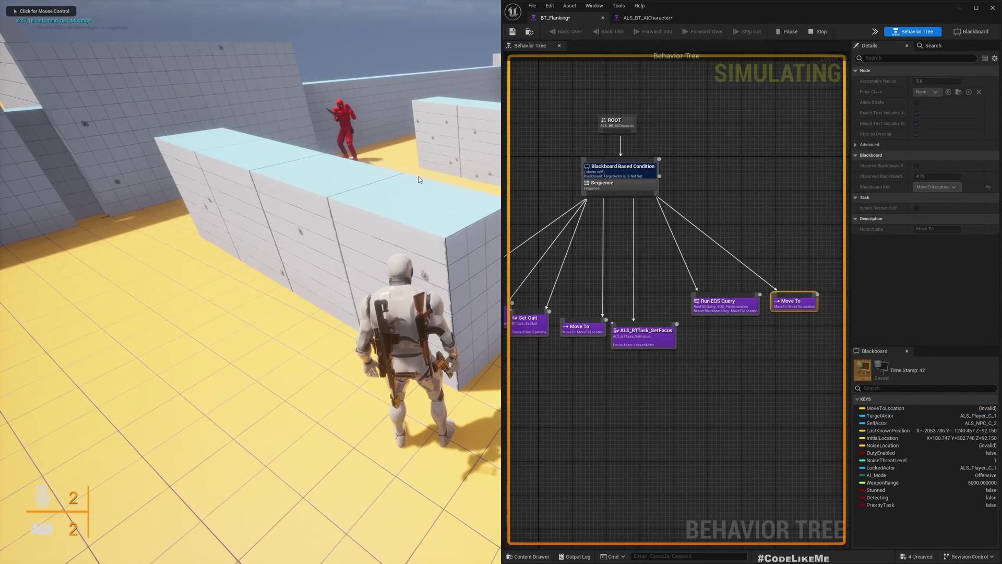
left_click(397, 185)
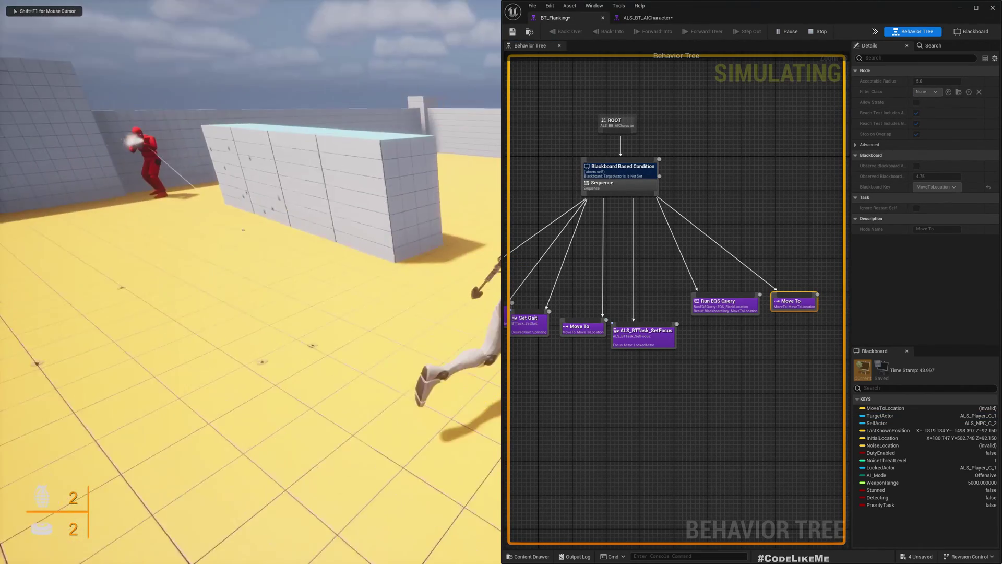
key("w")
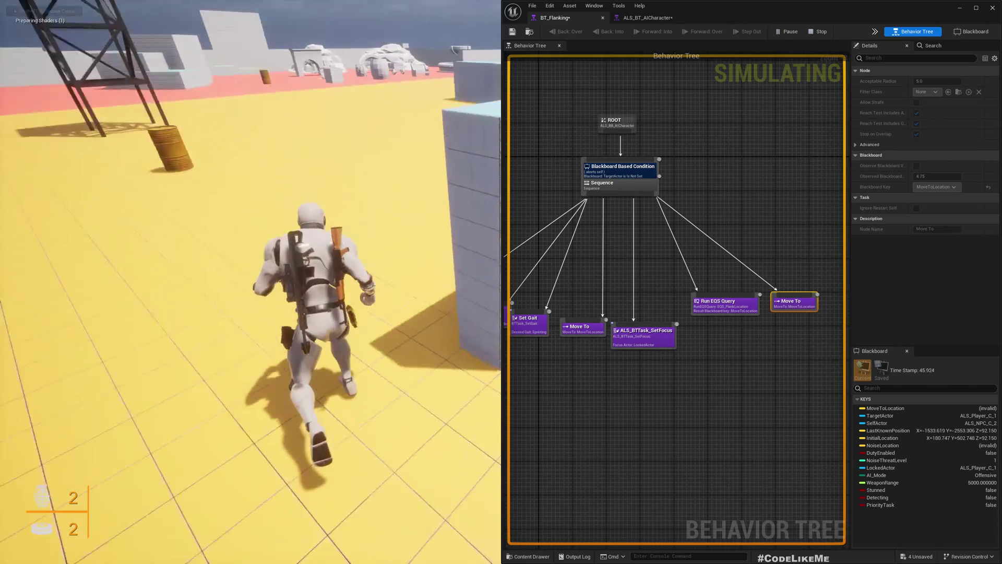
key("w")
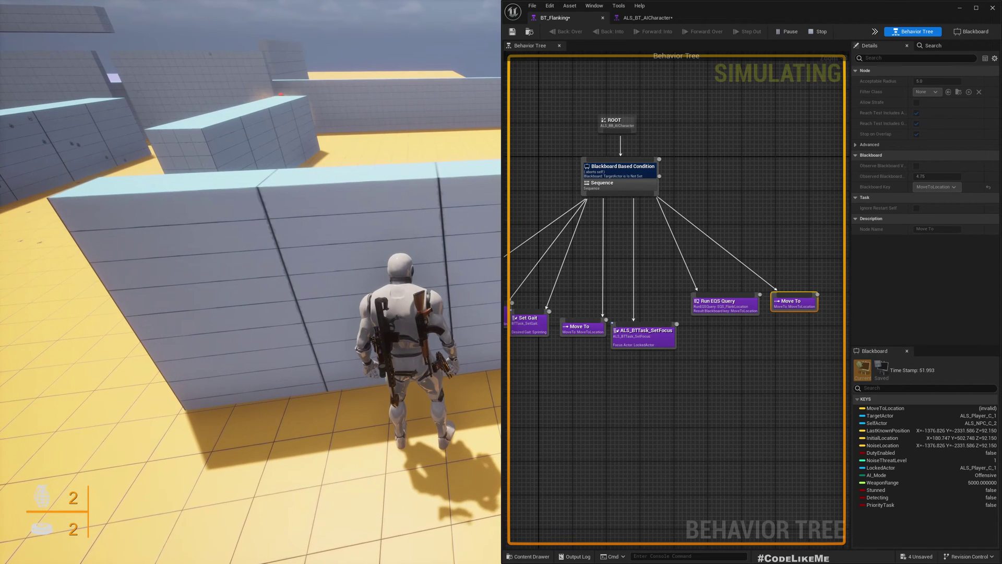
key("shift+F1")
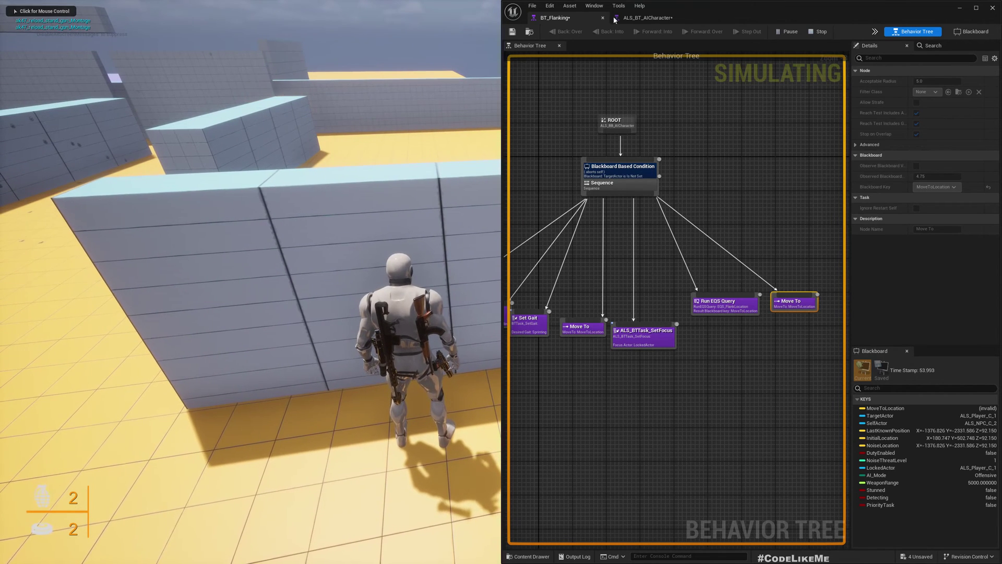
left_click(640, 18)
scroll(640, 163, "down", 4)
scroll(599, 193, "up", 3)
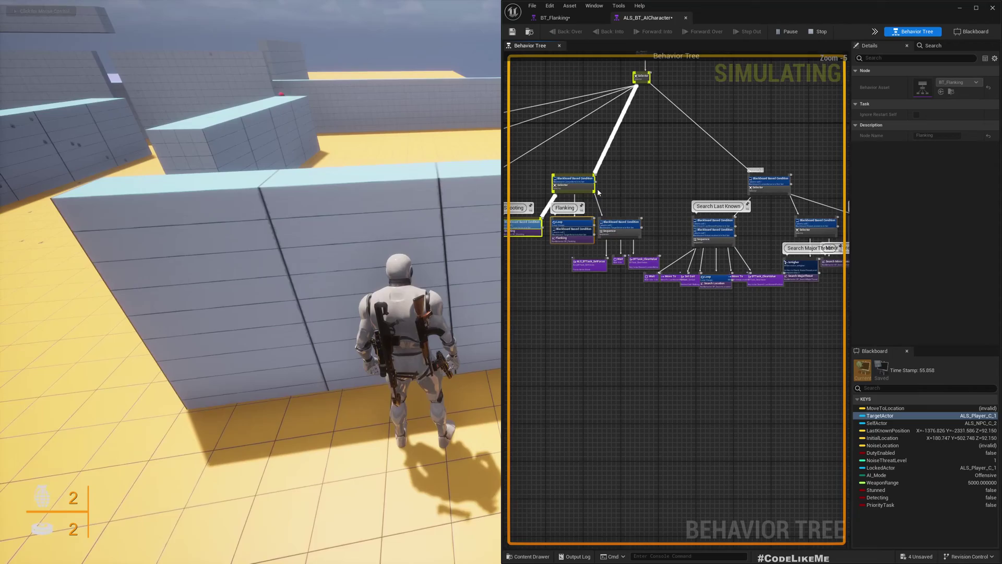
Step: Move the player up to the wall and advance along it toward the enemy
left_click(337, 145)
key("w")
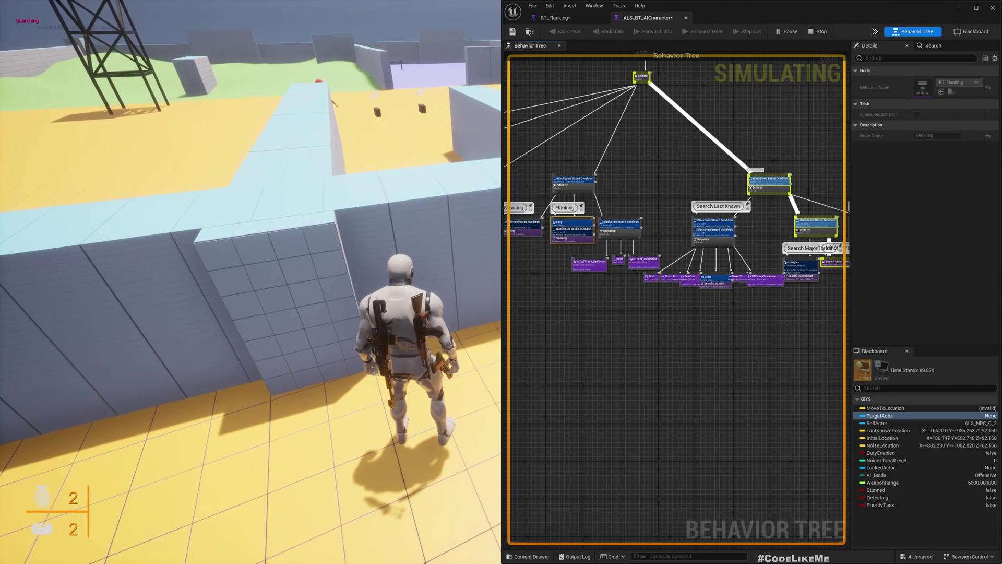
key("w")
key("c")
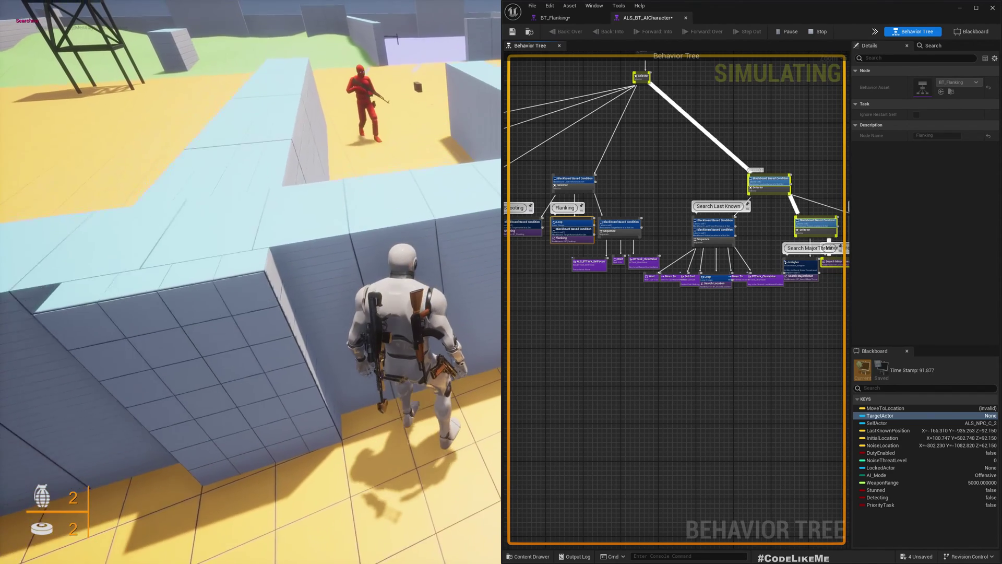
key("w")
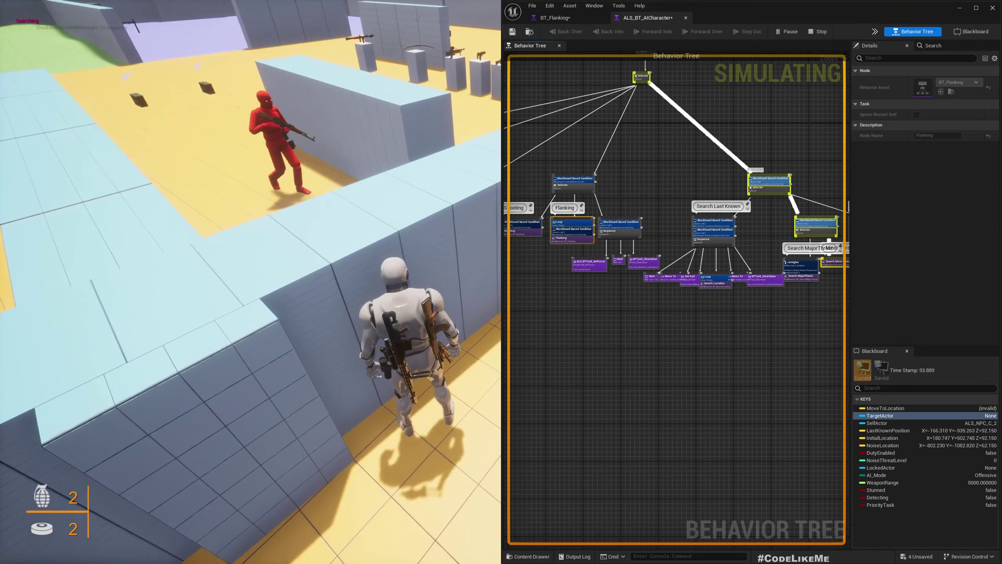
key("w")
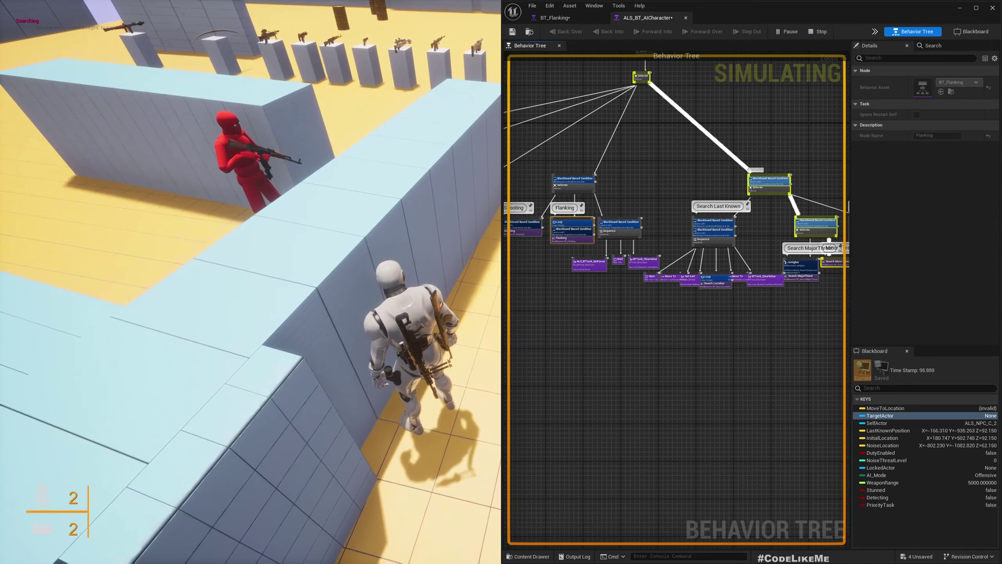
key("w")
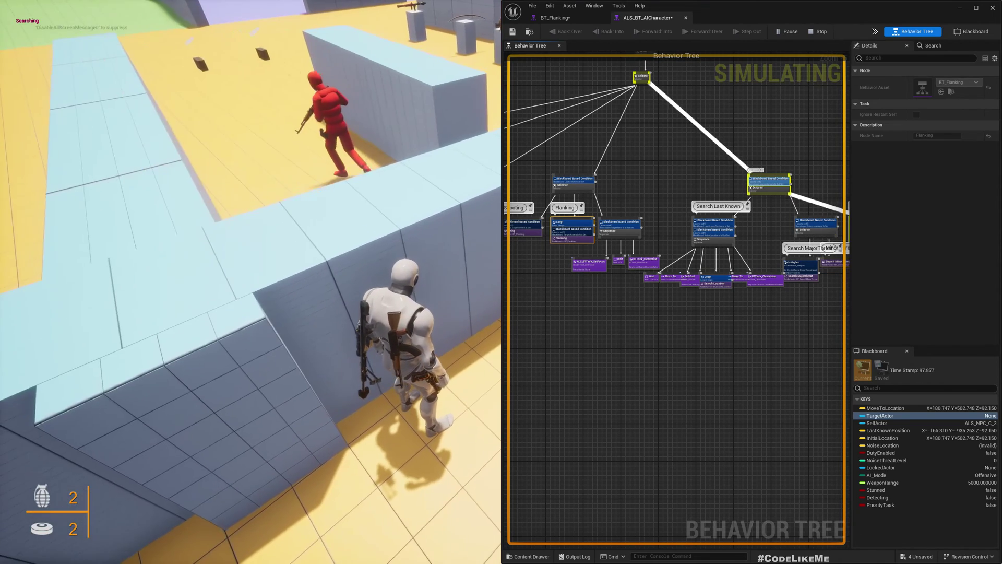
Step: Sneak crouched along the wall, stand back up, and end the play-test
key("w")
key("c")
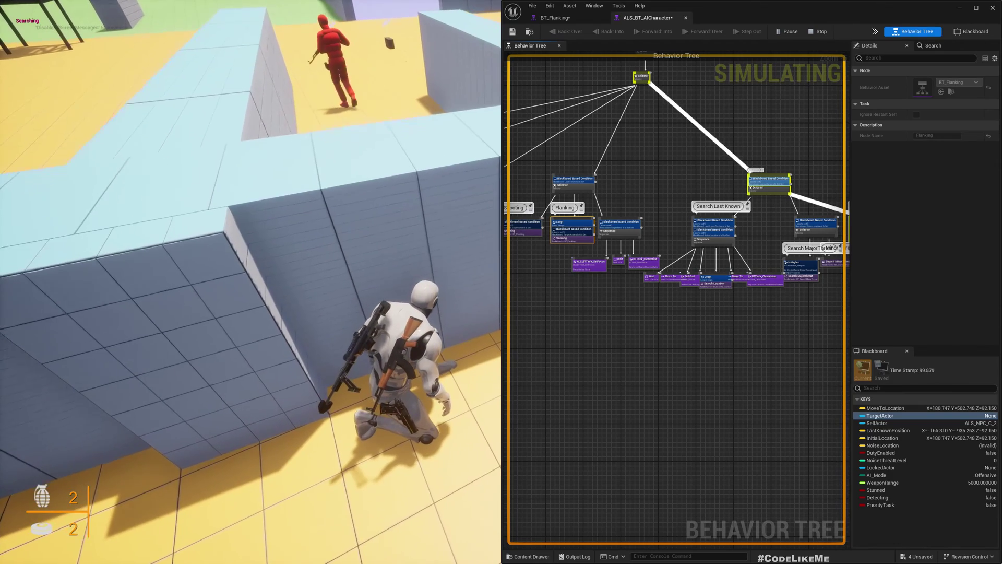
key("w")
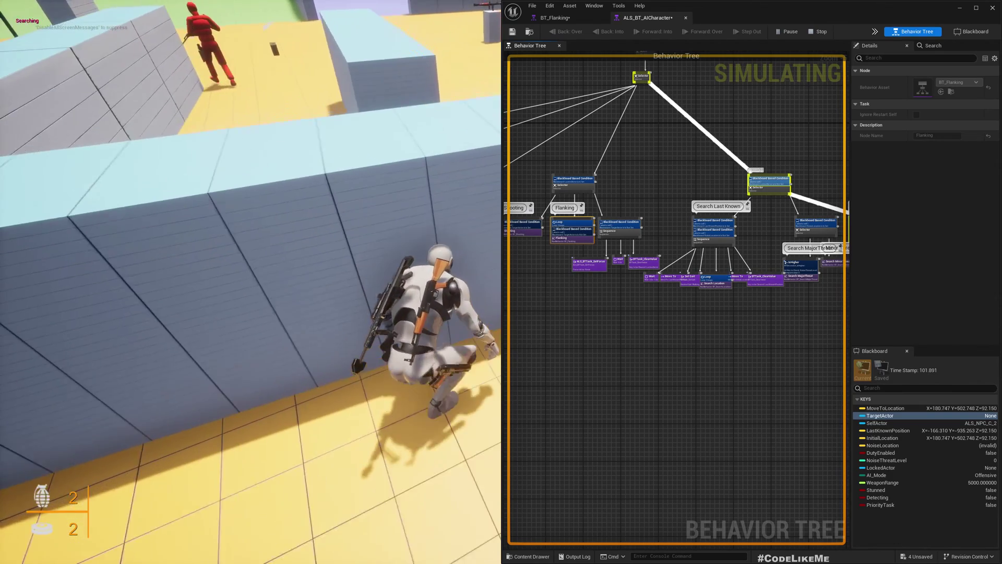
key("w")
key("c")
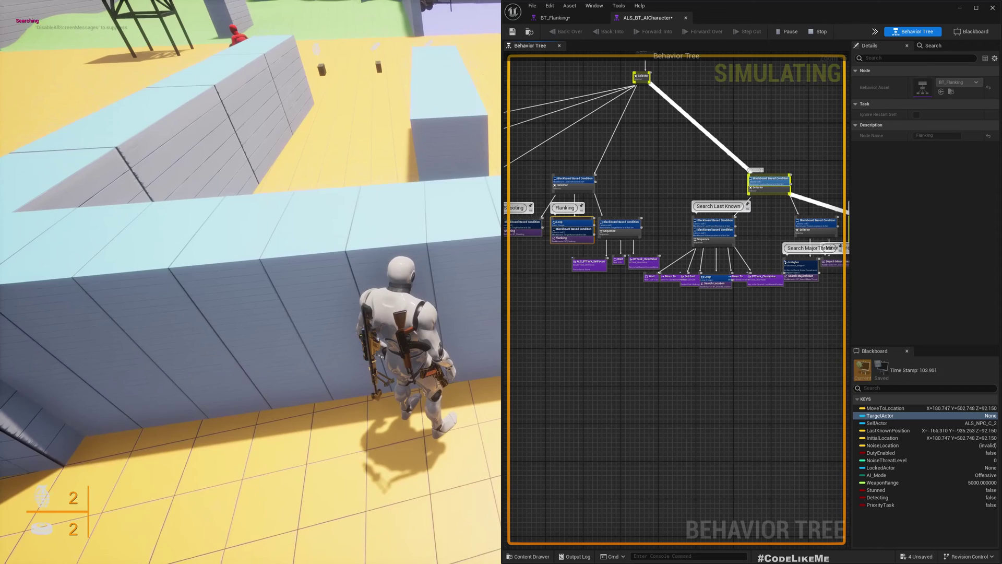
key("Escape")
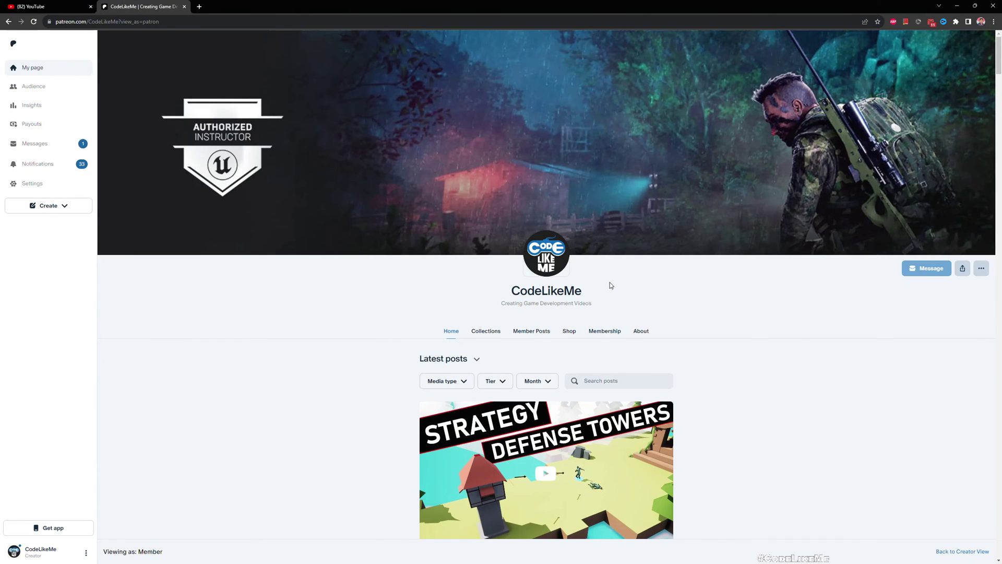
scroll(312, 319, "down", 2)
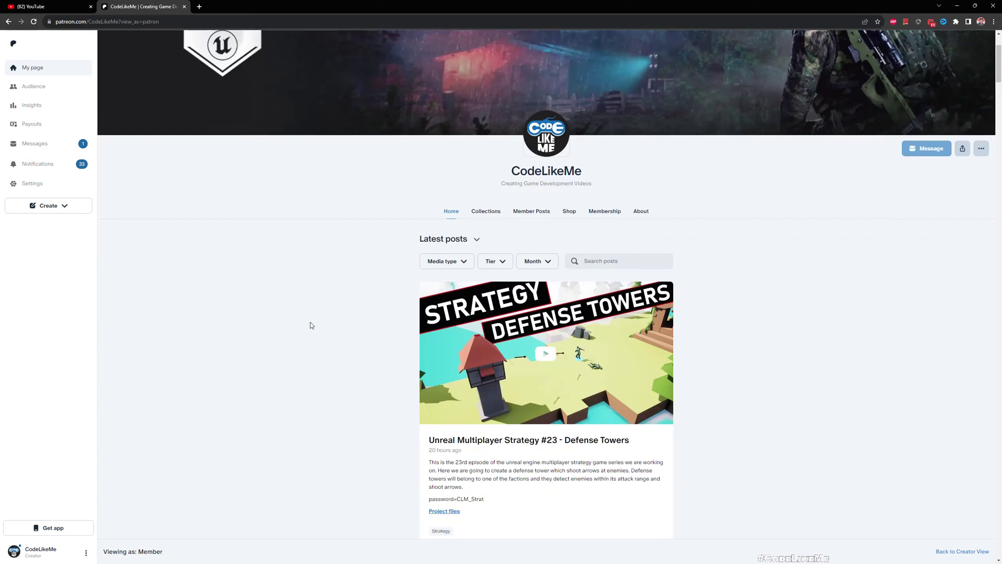
scroll(311, 321, "down", 3)
scroll(312, 330, "down", 3)
scroll(312, 330, "down", 3)
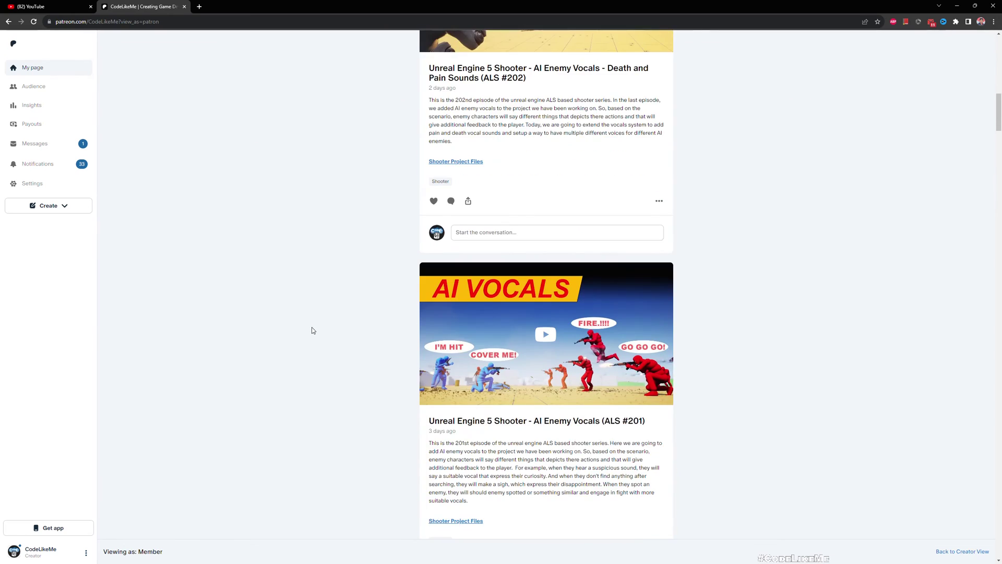
scroll(312, 330, "down", 2)
scroll(311, 330, "down", 1)
scroll(312, 330, "down", 3)
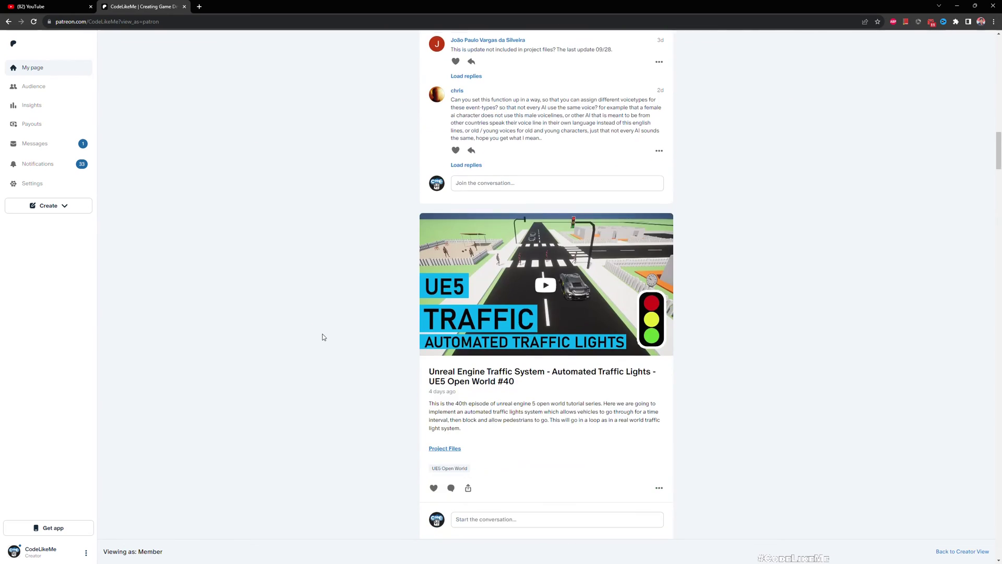
scroll(325, 337, "down", 3)
scroll(331, 335, "down", 3)
scroll(333, 336, "down", 3)
scroll(343, 340, "down", 2)
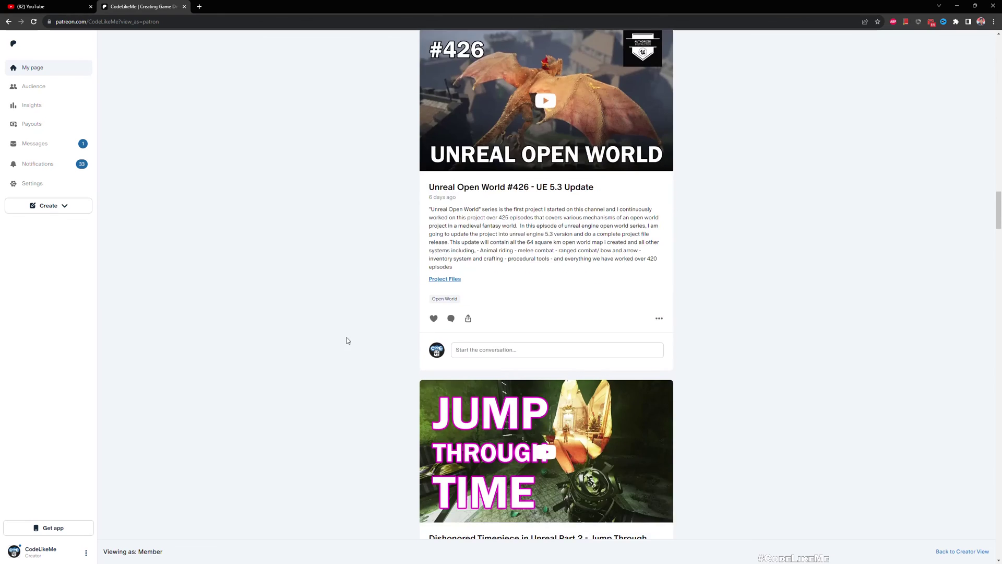
scroll(347, 341, "down", 3)
scroll(347, 340, "down", 3)
scroll(344, 339, "down", 3)
scroll(344, 339, "down", 4)
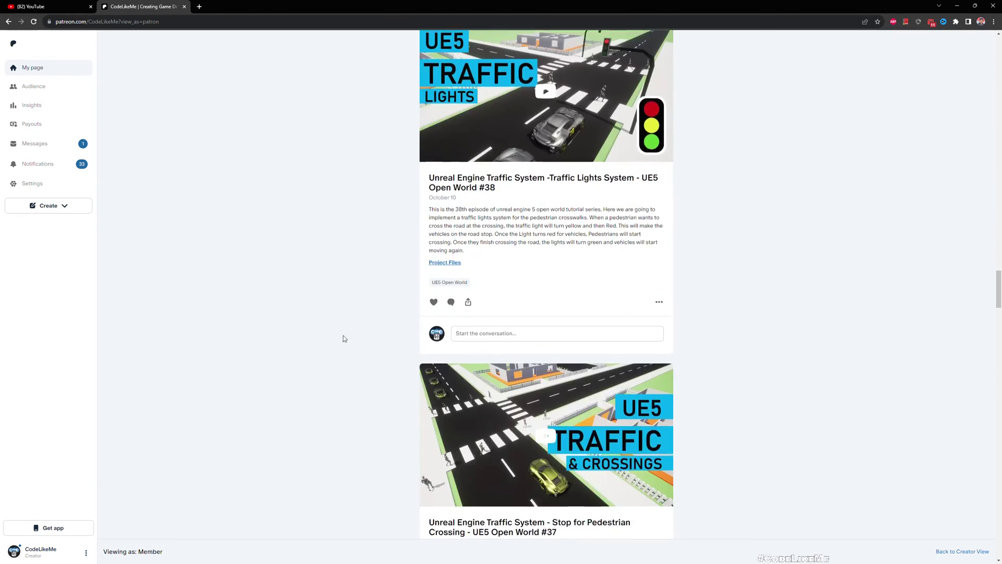
scroll(342, 341, "down", 2)
scroll(339, 342, "down", 3)
scroll(339, 342, "down", 2)
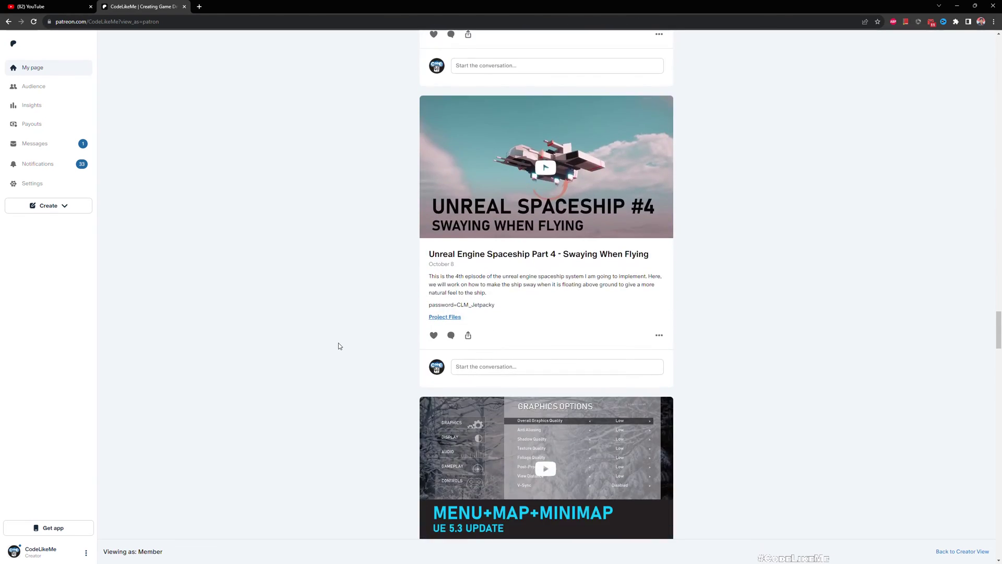
scroll(339, 345, "down", 3)
scroll(340, 347, "down", 2)
scroll(339, 350, "down", 3)
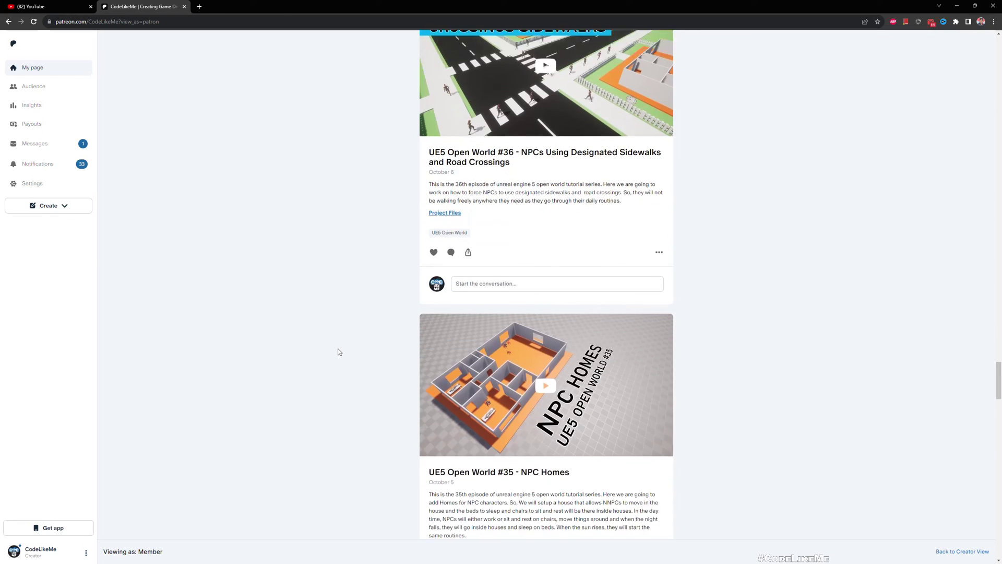
scroll(338, 351, "down", 2)
scroll(337, 351, "down", 3)
scroll(335, 350, "down", 1)
scroll(335, 351, "down", 4)
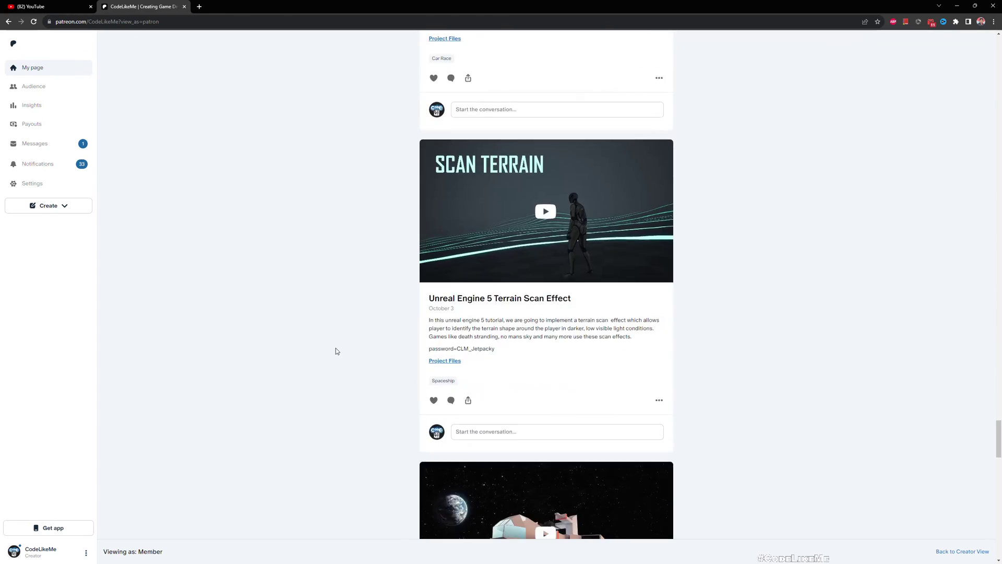
scroll(336, 357, "down", 3)
scroll(337, 357, "down", 3)
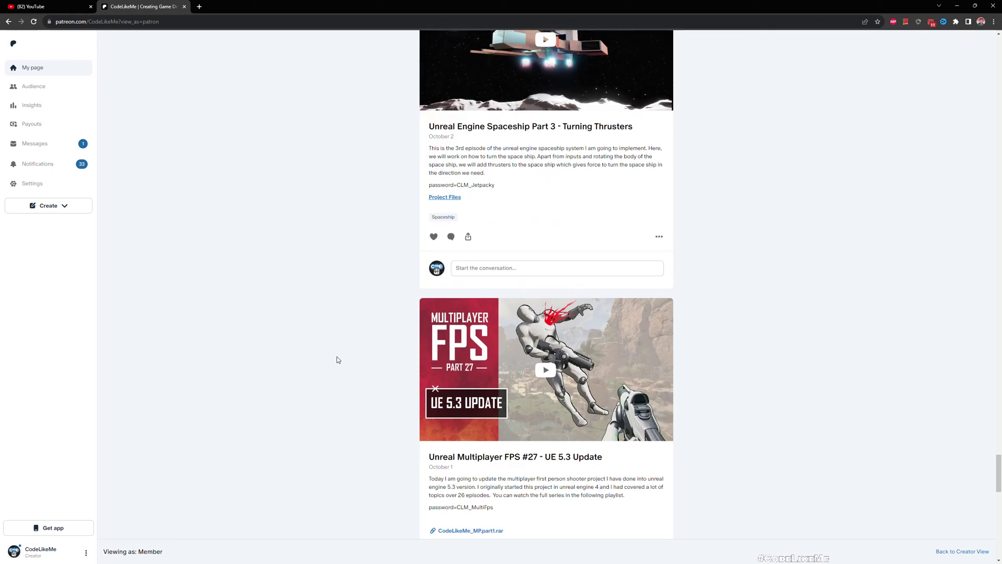
scroll(338, 359, "down", 3)
scroll(310, 345, "down", 3)
scroll(305, 345, "down", 3)
scroll(304, 348, "down", 3)
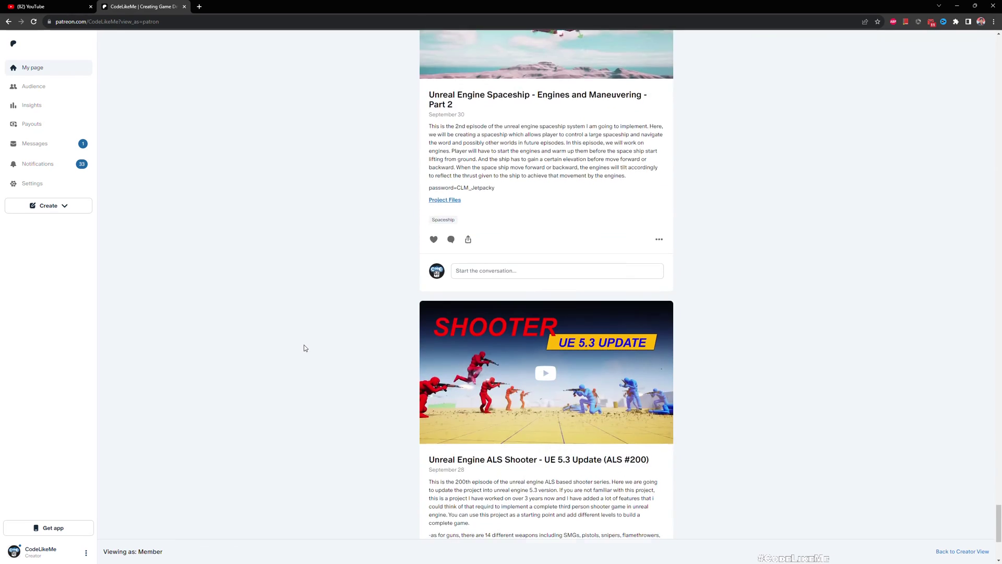
scroll(305, 348, "down", 3)
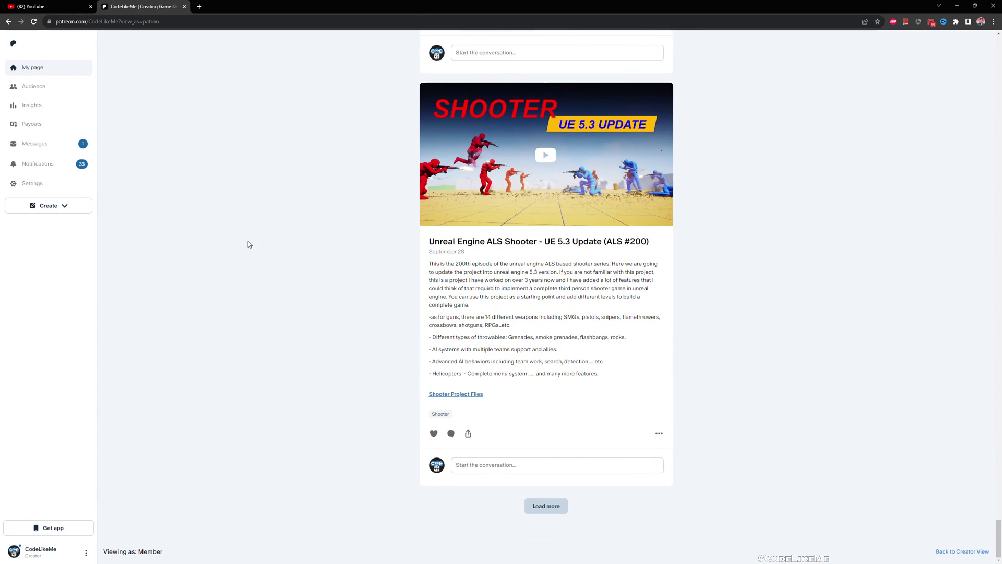